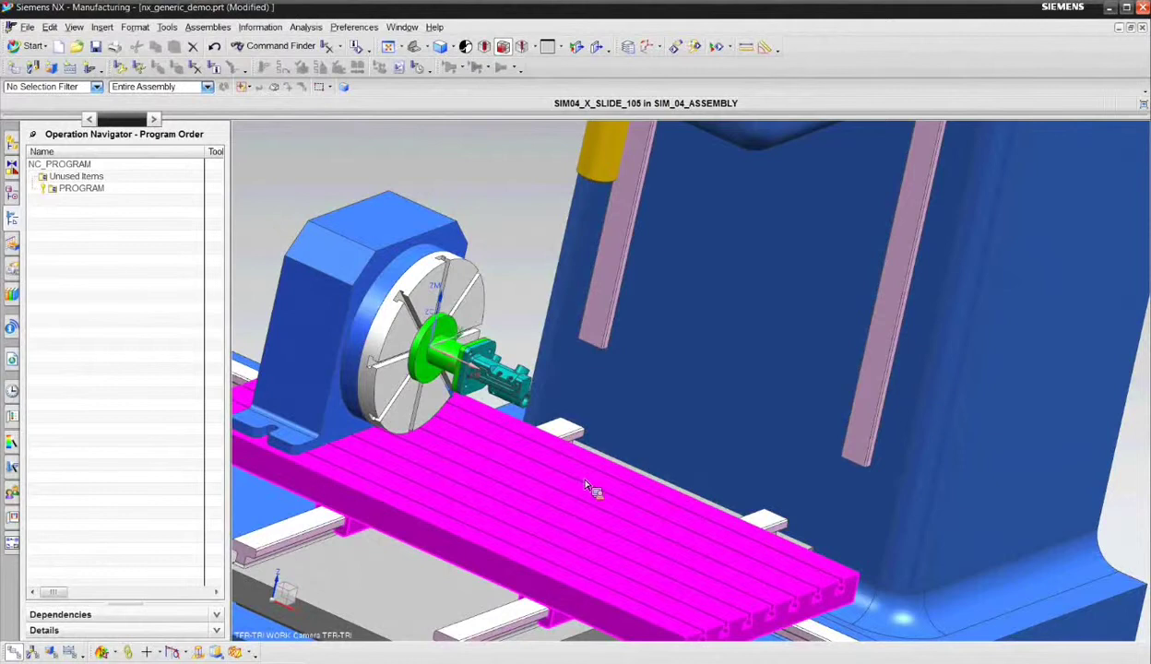
Orbit and zoom the view onto the MANIFOLD_NEW part on its green rotary-table fixture
middle_click_drag(591, 463, 514, 454)
scroll(512, 387, "up", 8)
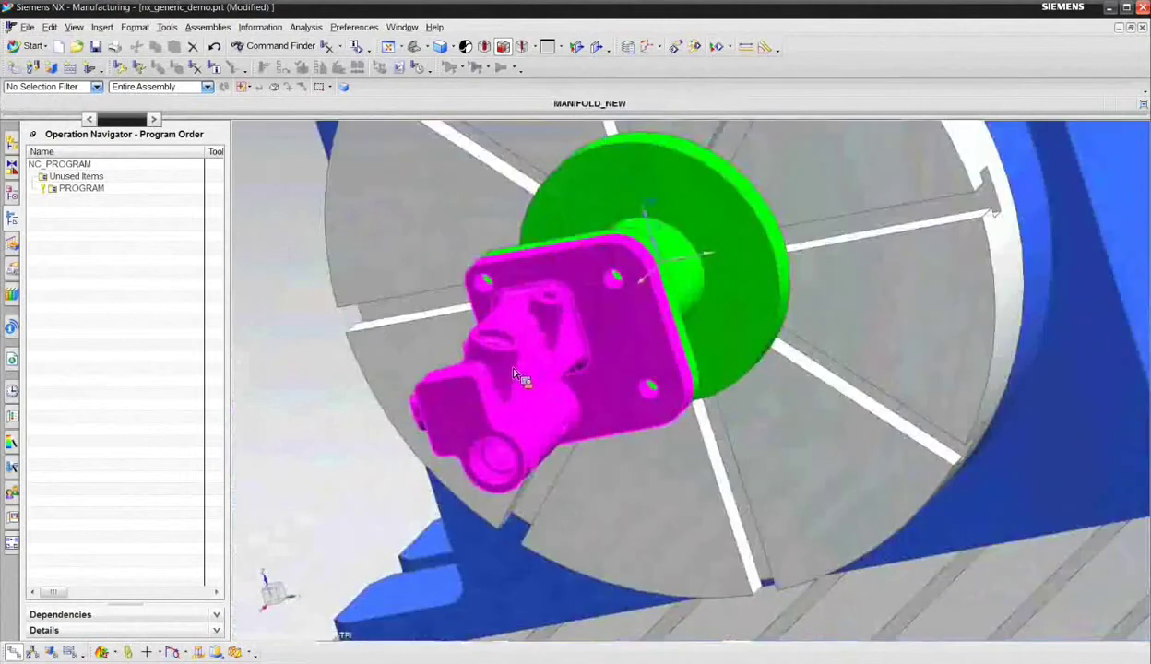
scroll(521, 359, "up", 5)
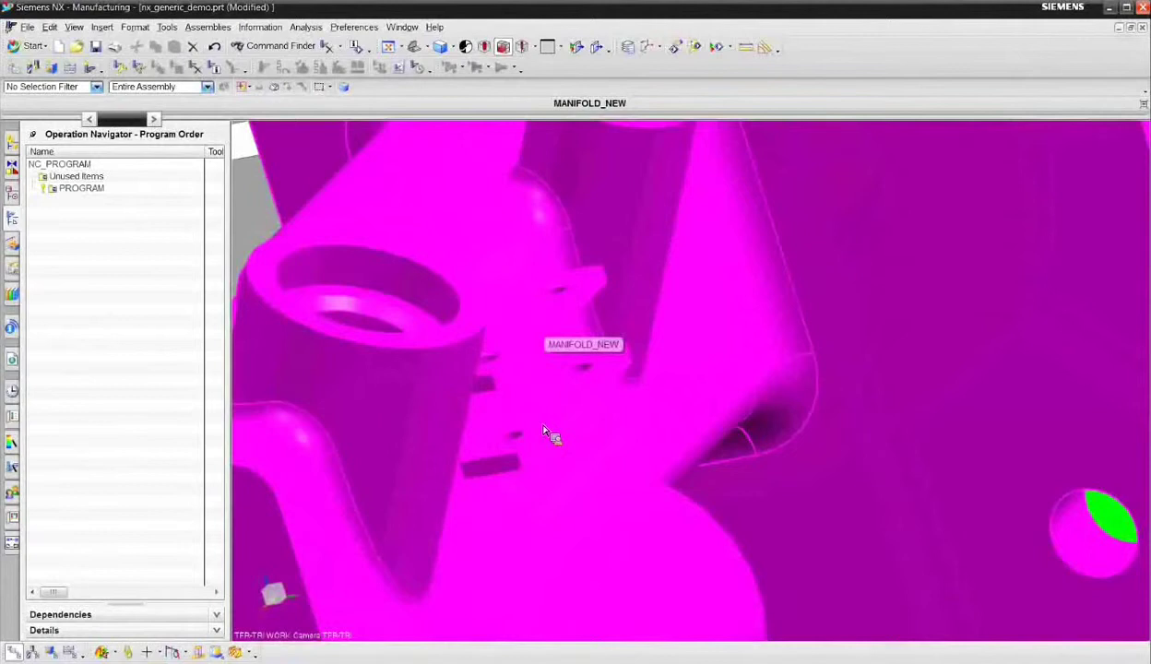
scroll(545, 432, "down", 10)
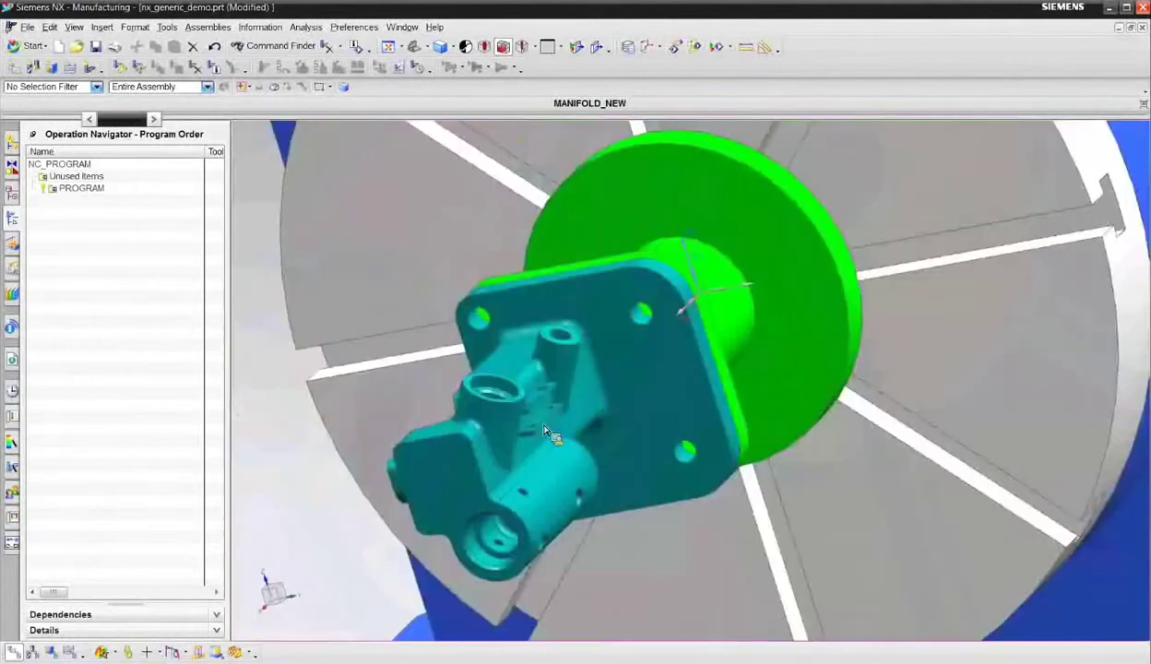
middle_click_drag(565, 434, 617, 443)
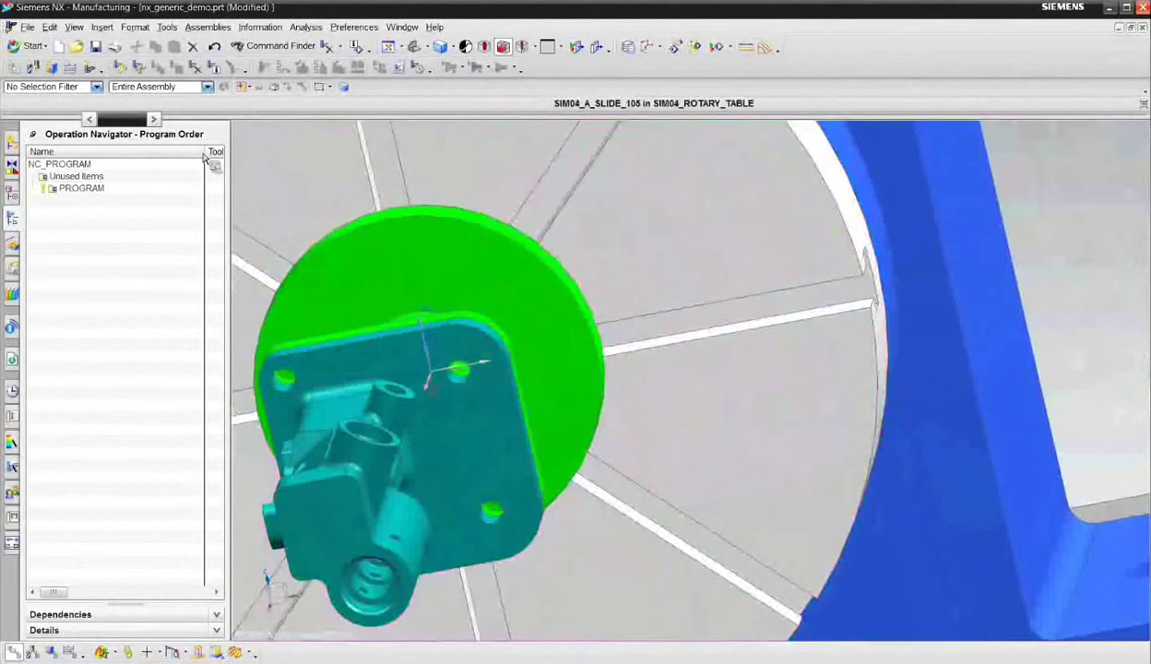
Create a mill_multi-axis GENERIC_MOTION operation using the T3 drilling tool
left_click(101, 27)
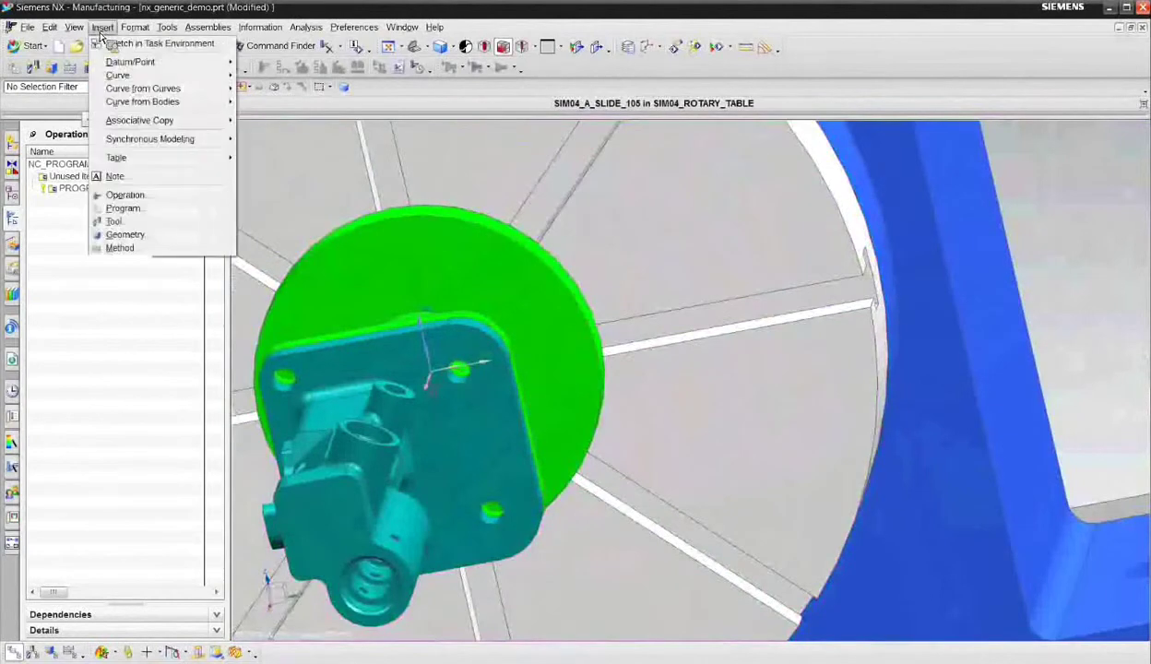
left_click(125, 195)
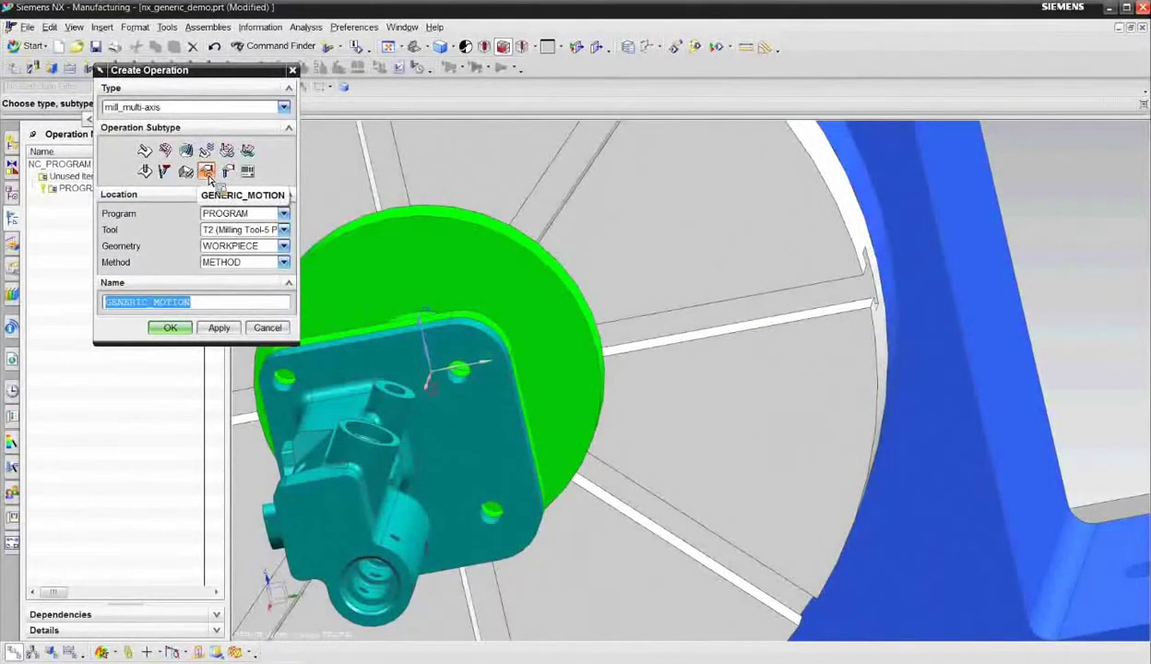
left_click(244, 230)
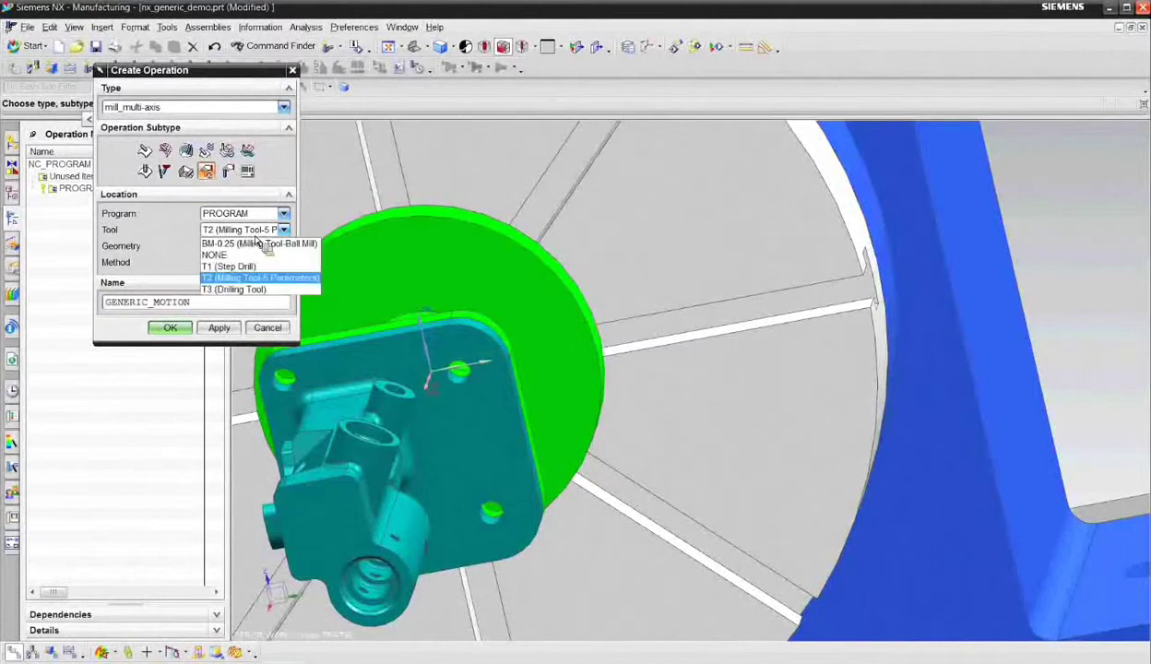
left_click(242, 290)
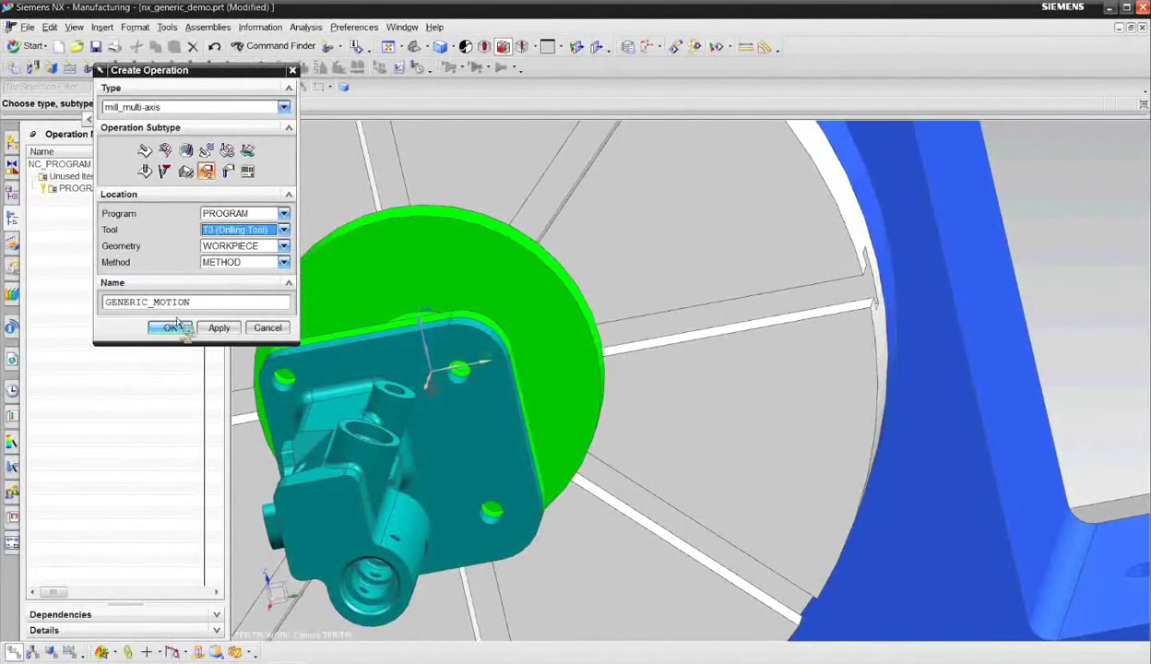
left_click(170, 329)
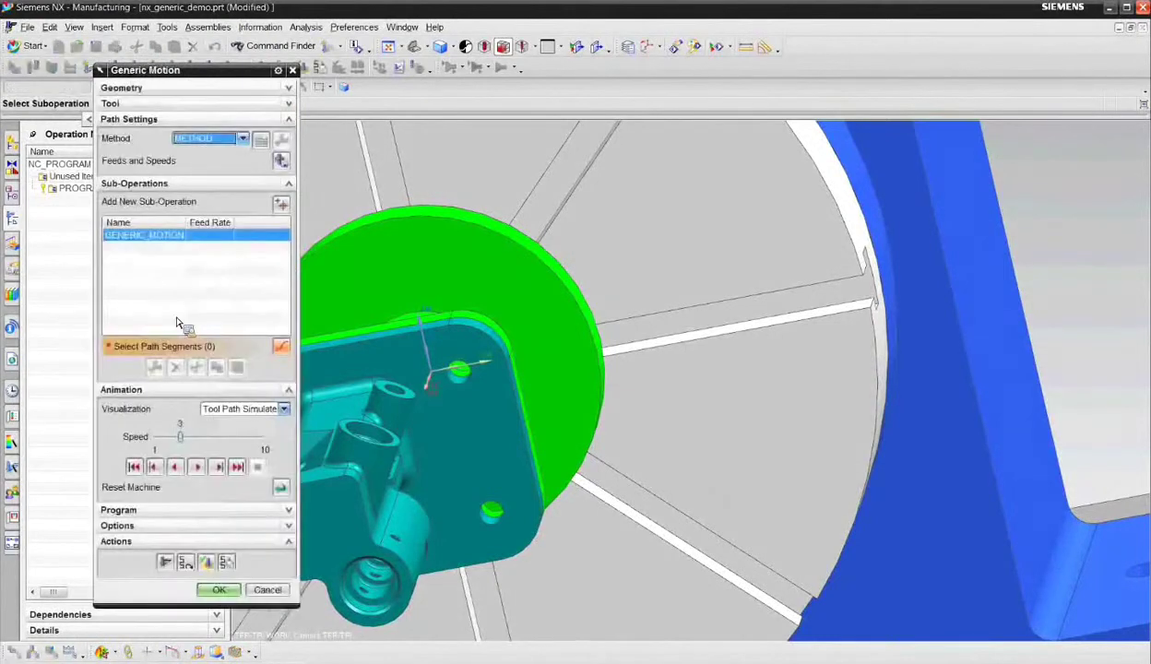
Add a new move sub-operation of type Rotary Point Vector Move
left_click(283, 210)
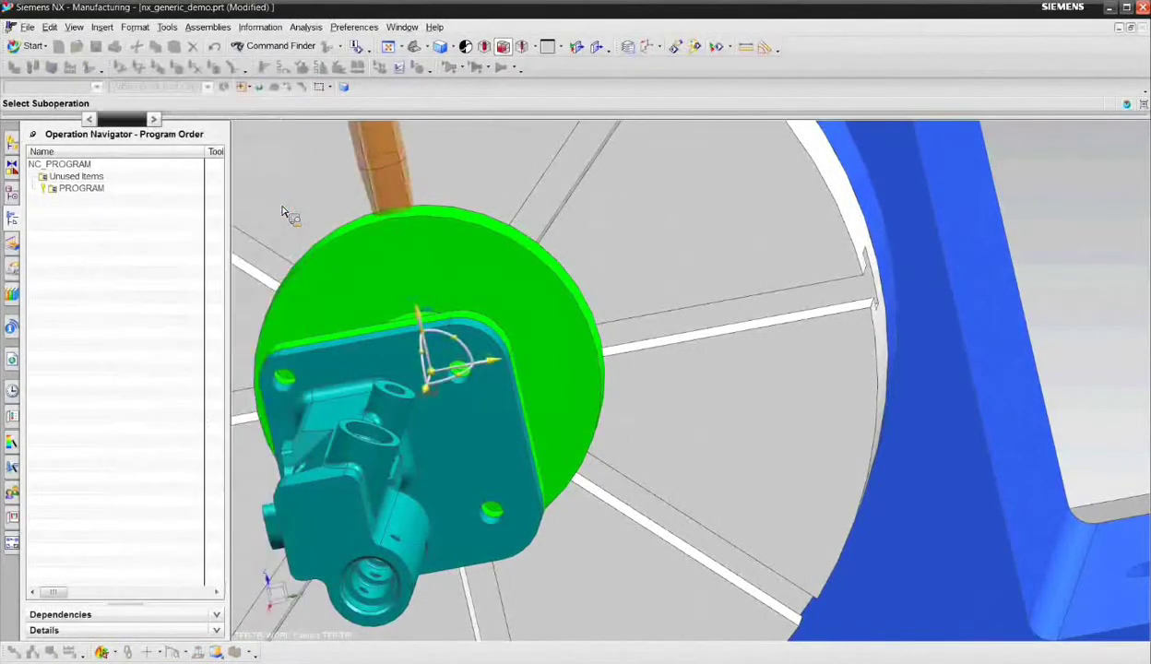
left_click(235, 107)
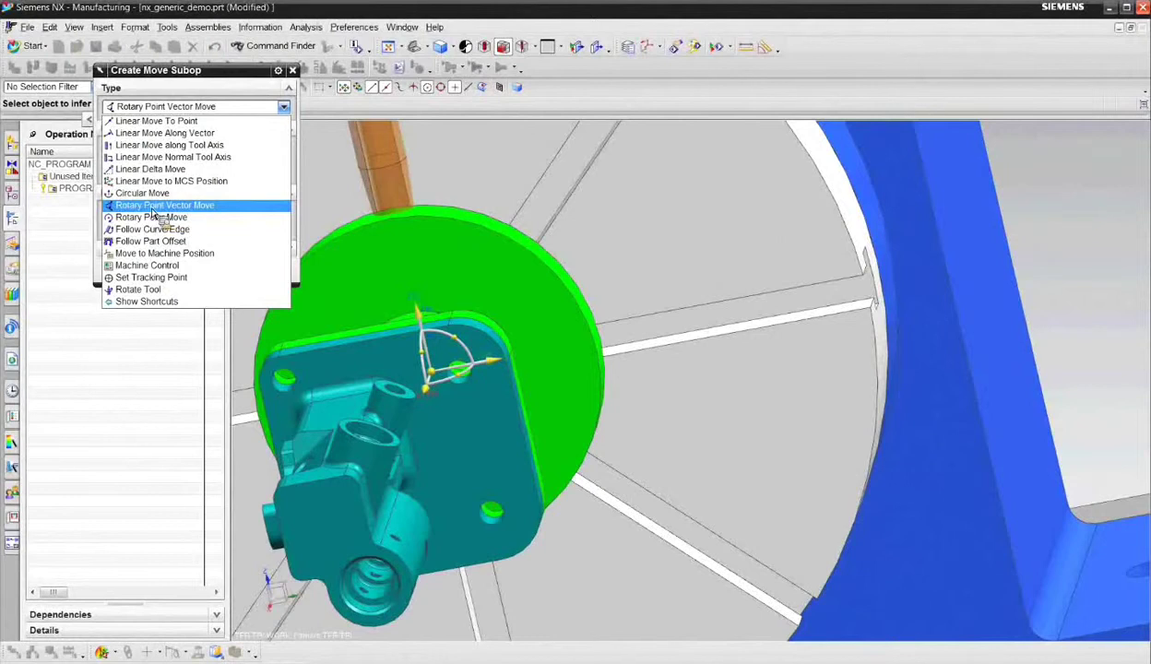
left_click(152, 210)
Add a Rapid move from a picked point on the part, shifting the tool along XC
scroll(358, 295, "down", 4)
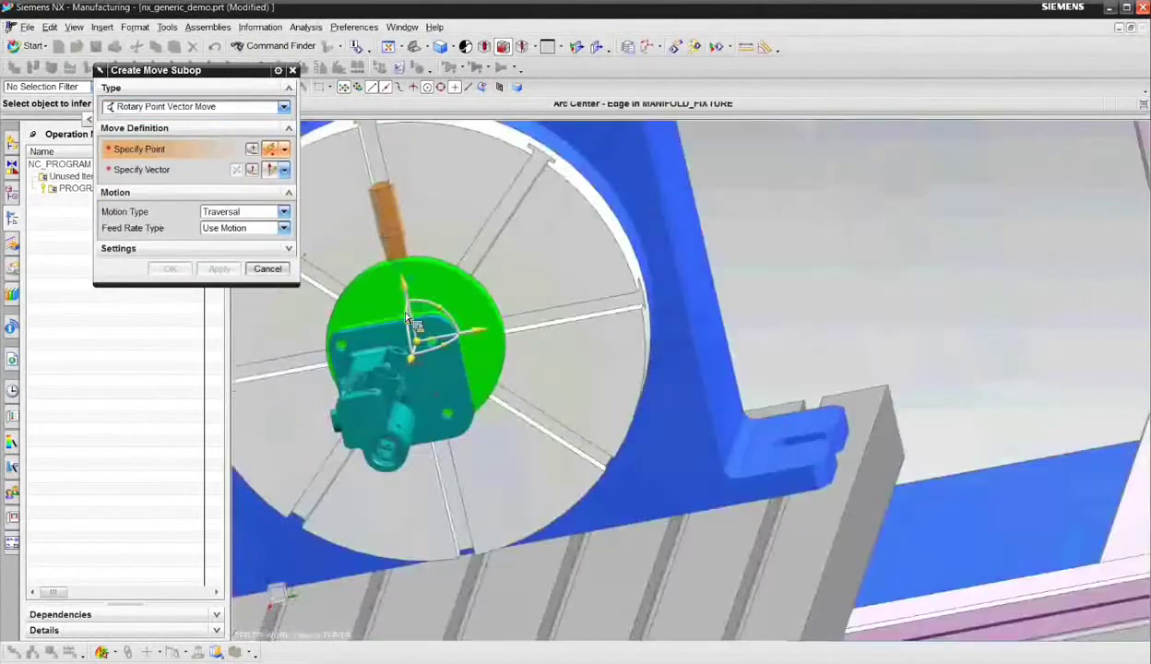
scroll(399, 334, "up", 2)
middle_click_drag(398, 334, 407, 374)
scroll(384, 378, "up", 2)
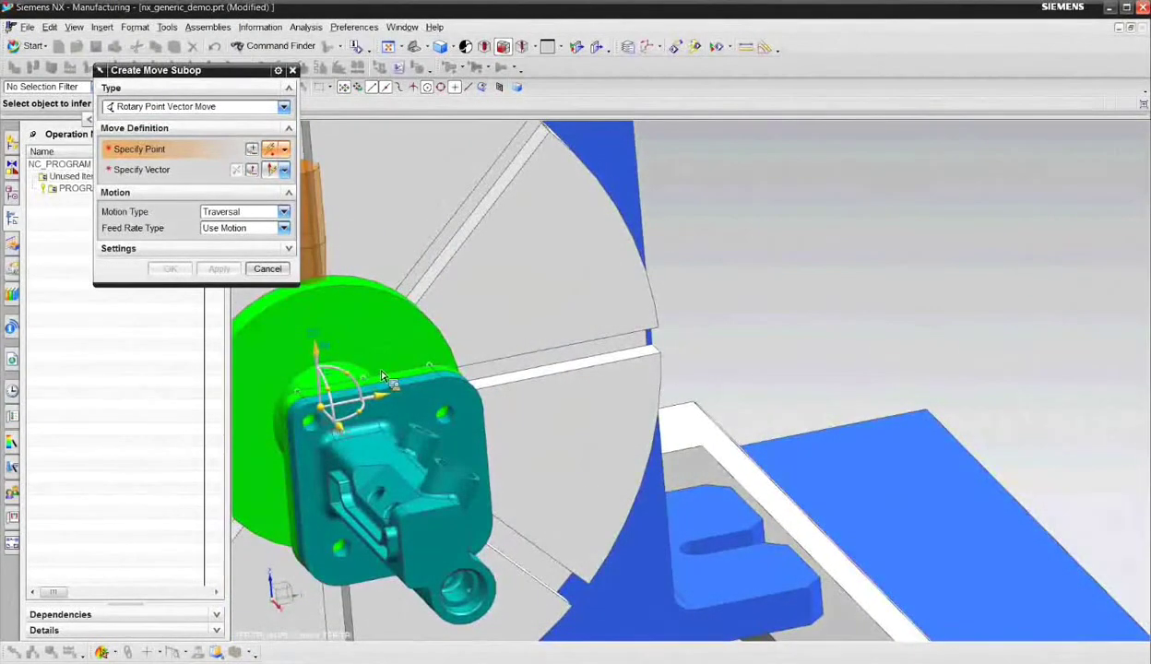
left_click(261, 213)
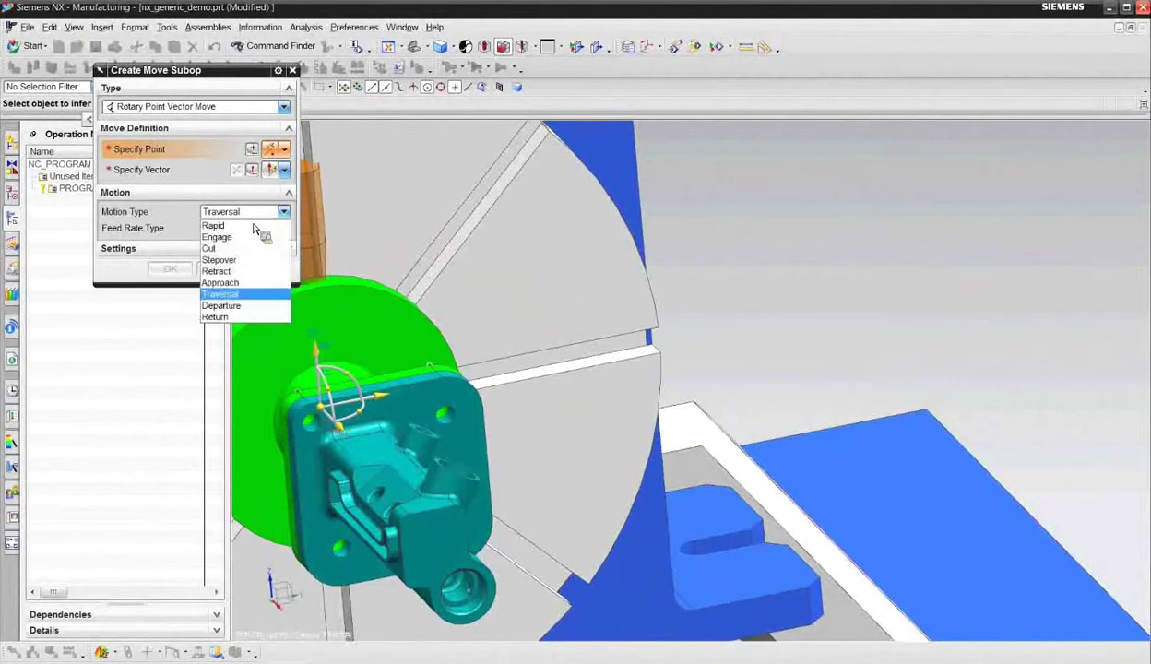
left_click(251, 226)
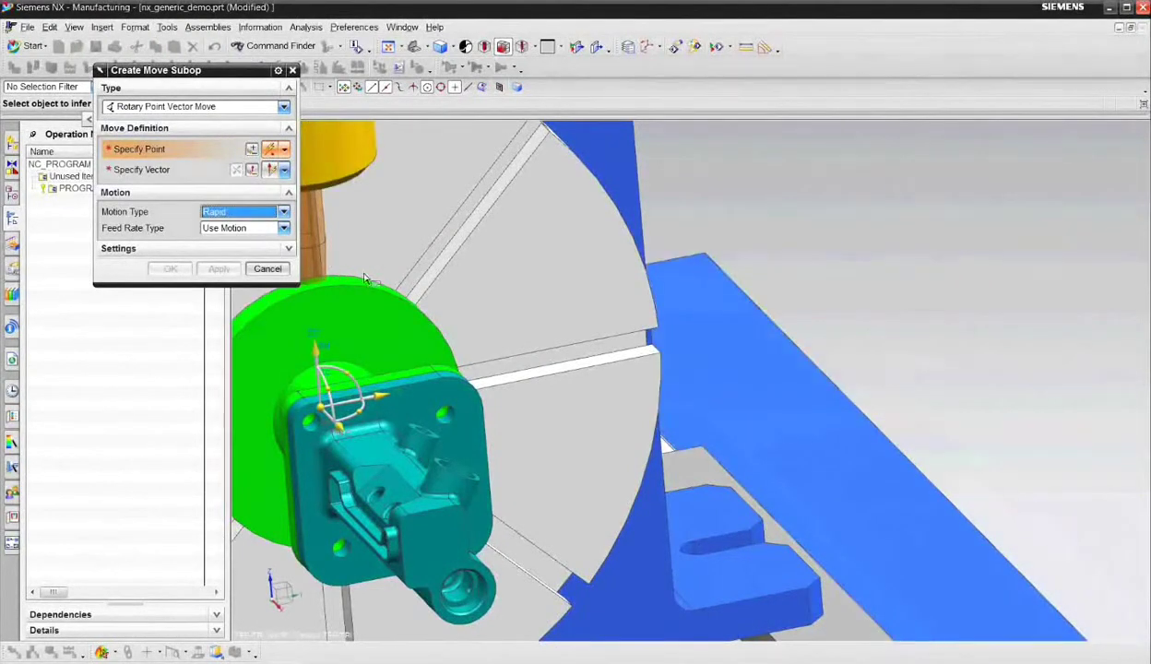
left_click(447, 383)
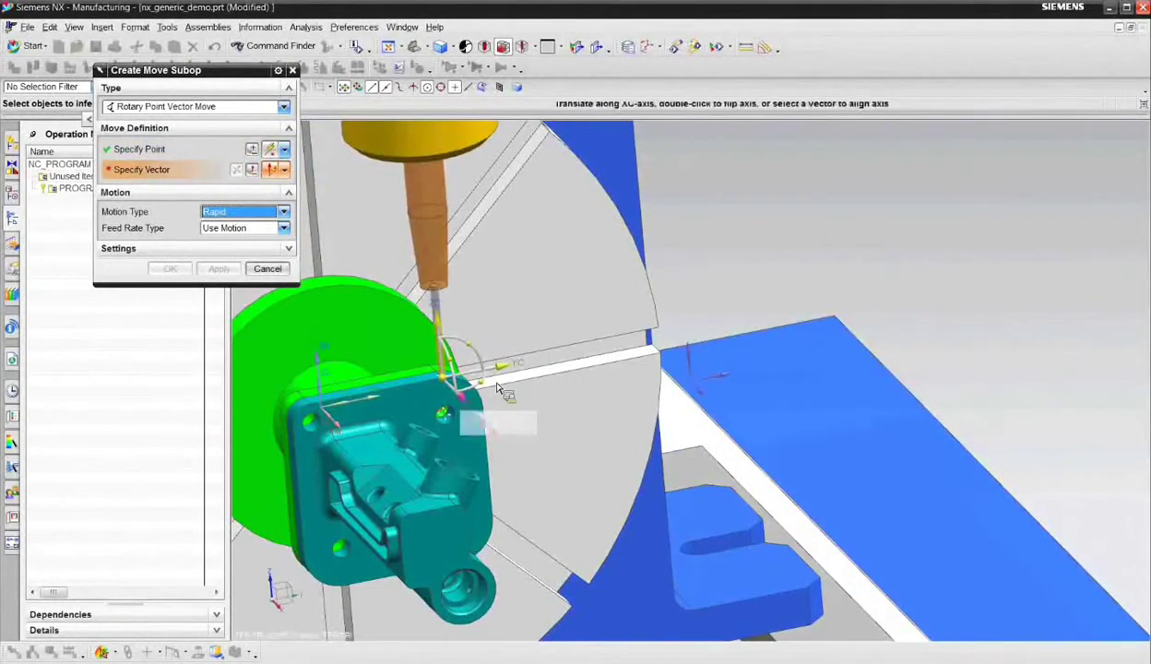
left_click_drag(466, 406, 628, 288)
left_click(219, 269)
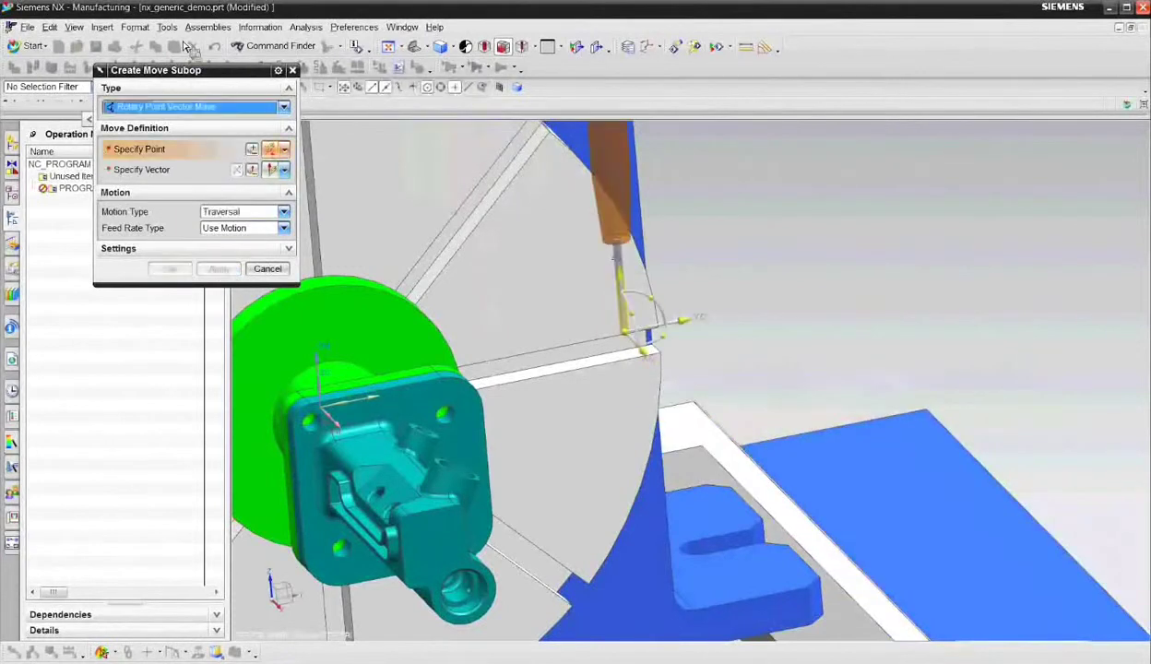
Set an Approach move at a hole rim (XC 8.312537, YC 0.167644, ZC 1.145639) along ZC
middle_click_drag(457, 332, 547, 372)
scroll(547, 372, "up", 6)
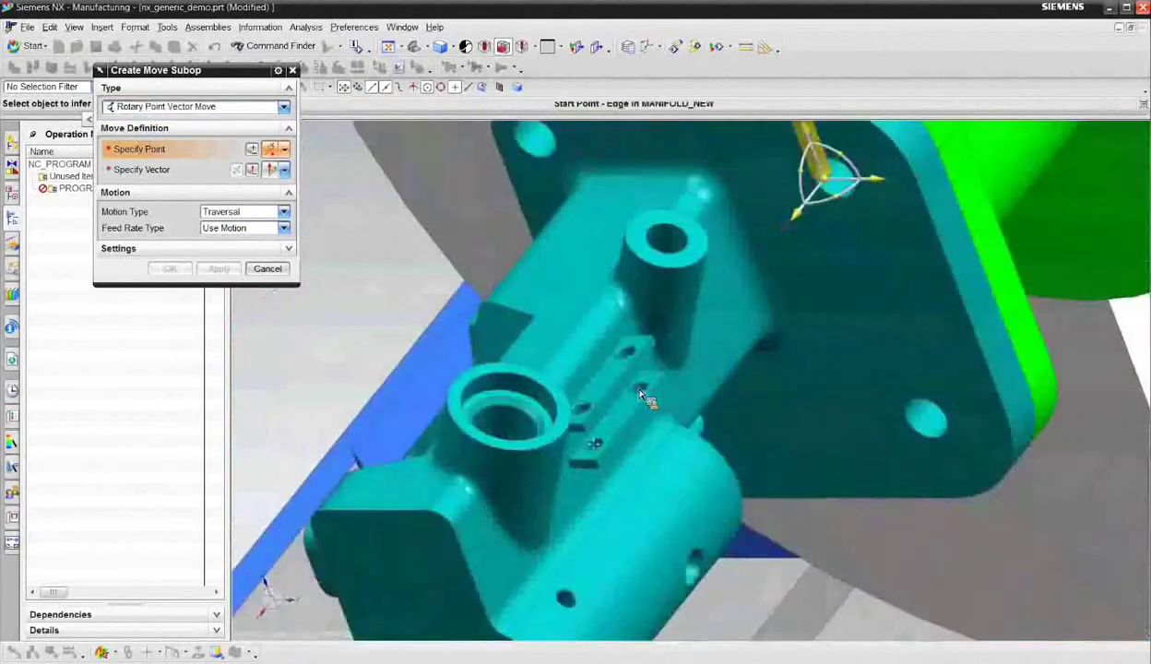
left_click(272, 212)
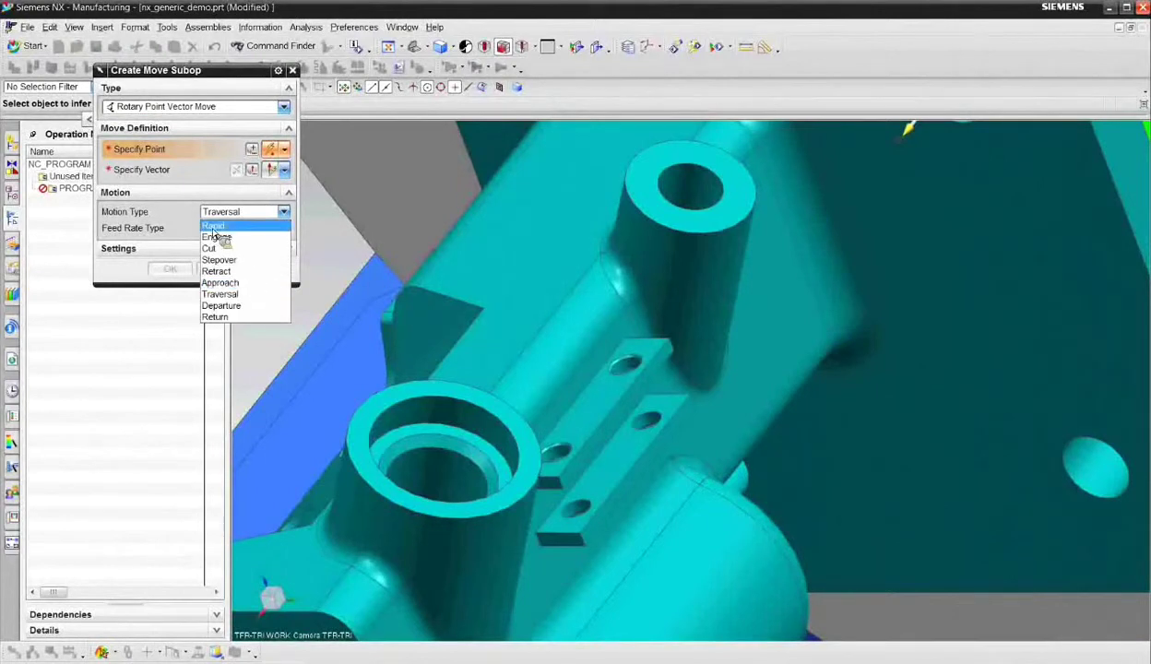
left_click(238, 286)
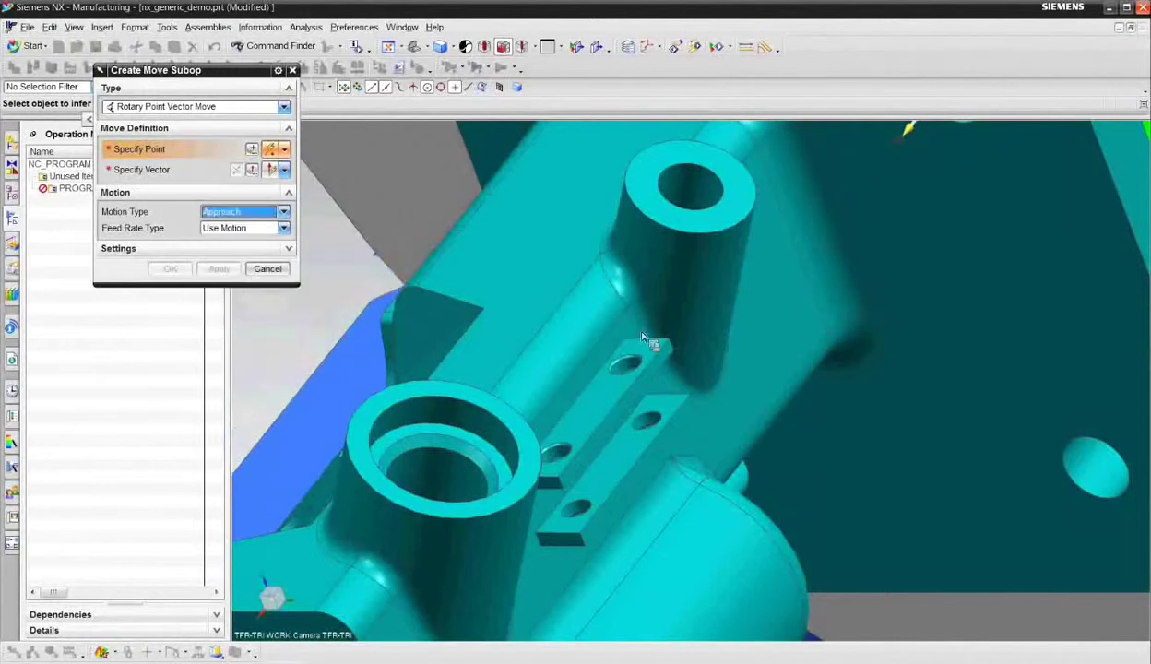
left_click(632, 354)
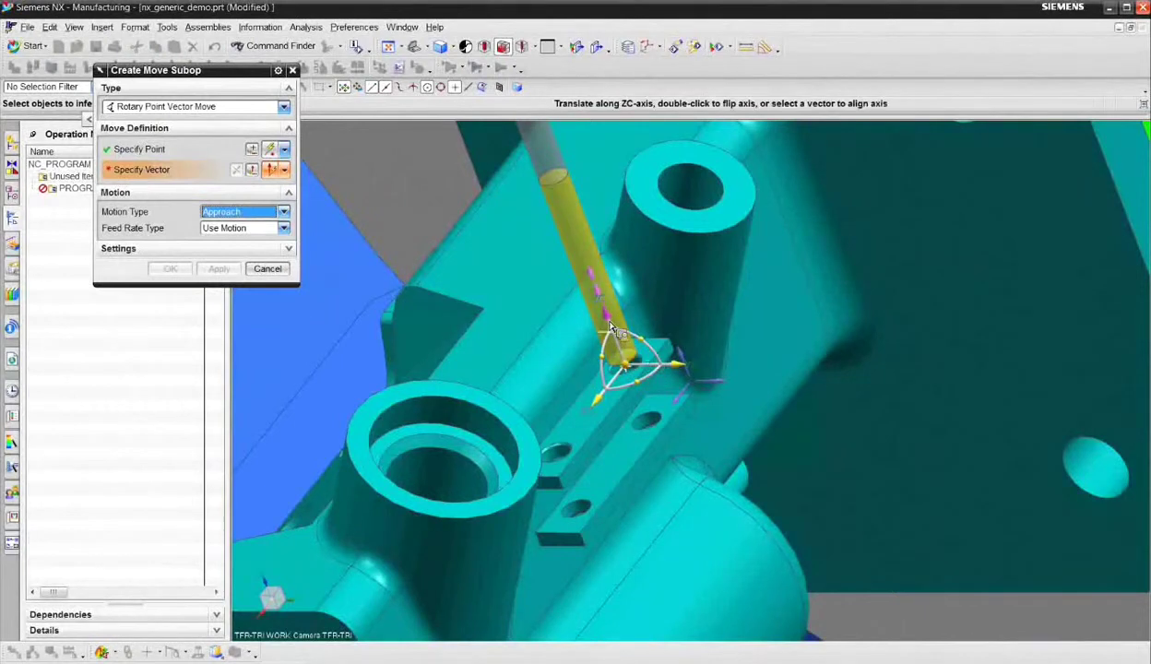
left_click(610, 329)
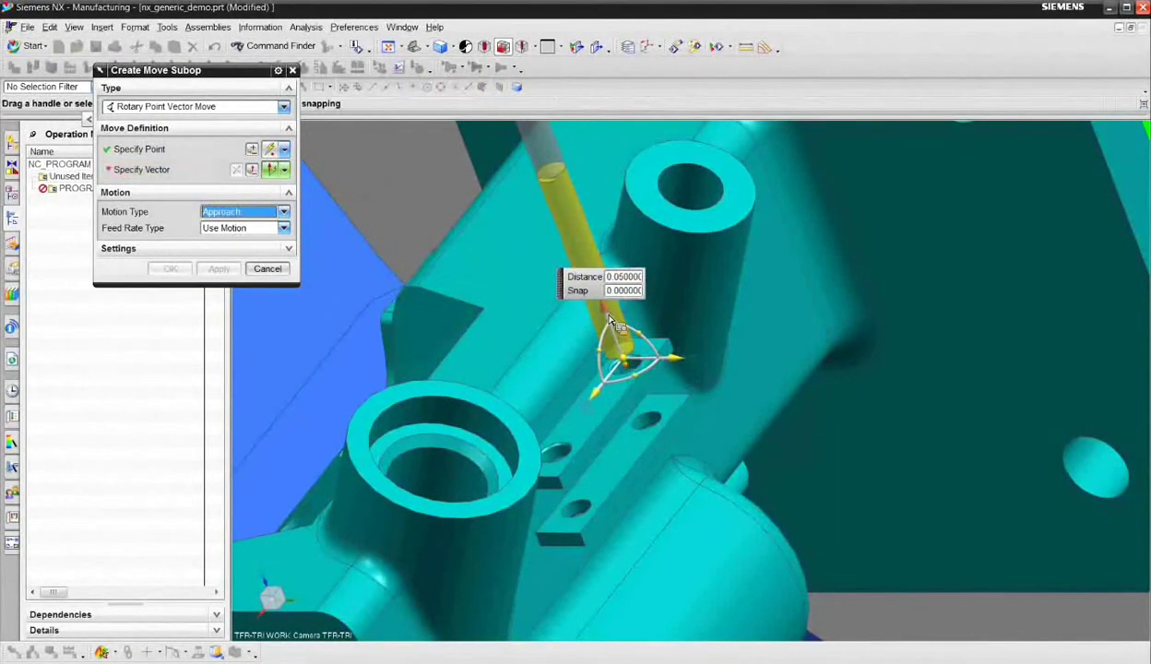
left_click(610, 322)
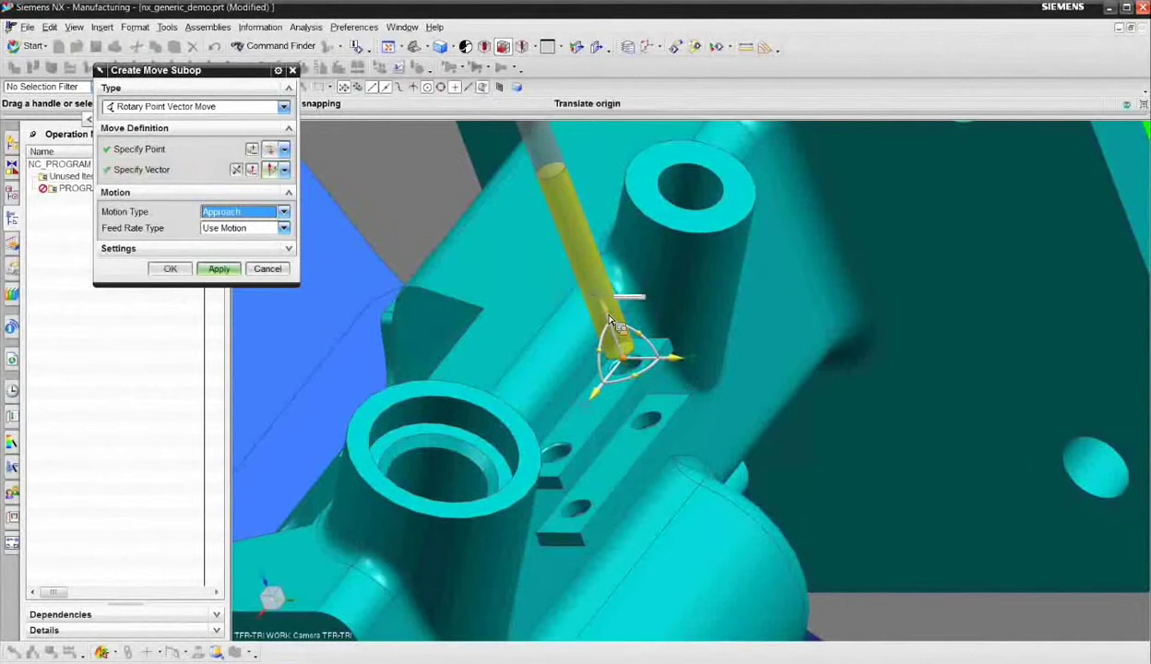
scroll(611, 453, "up", 4)
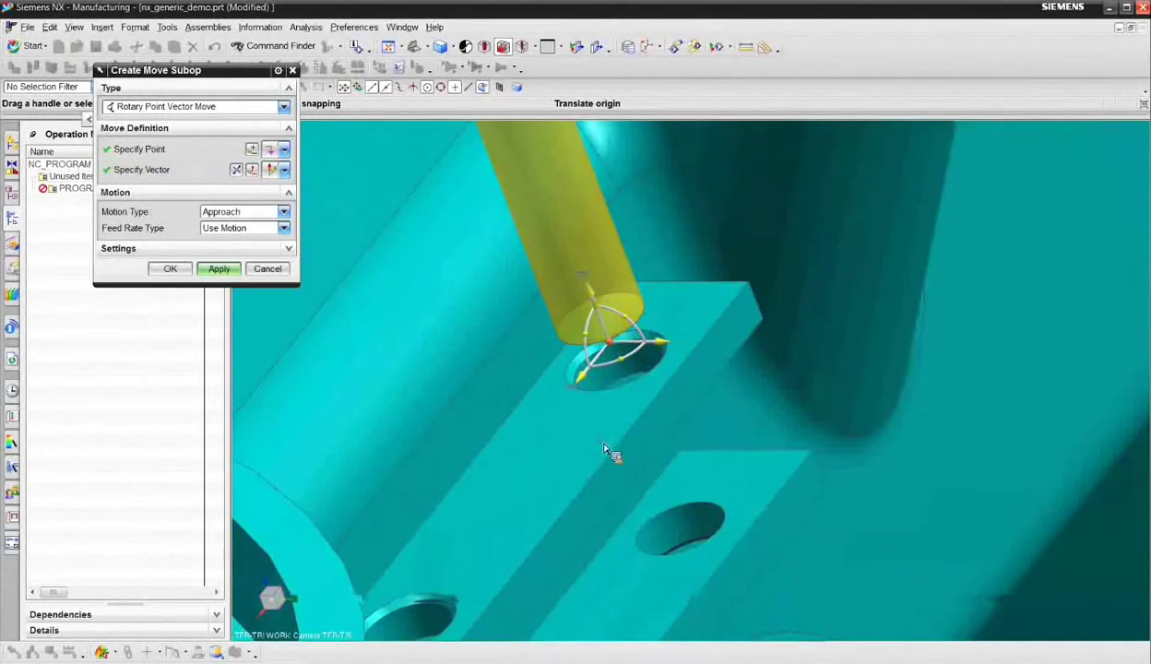
middle_click_drag(600, 429, 595, 420)
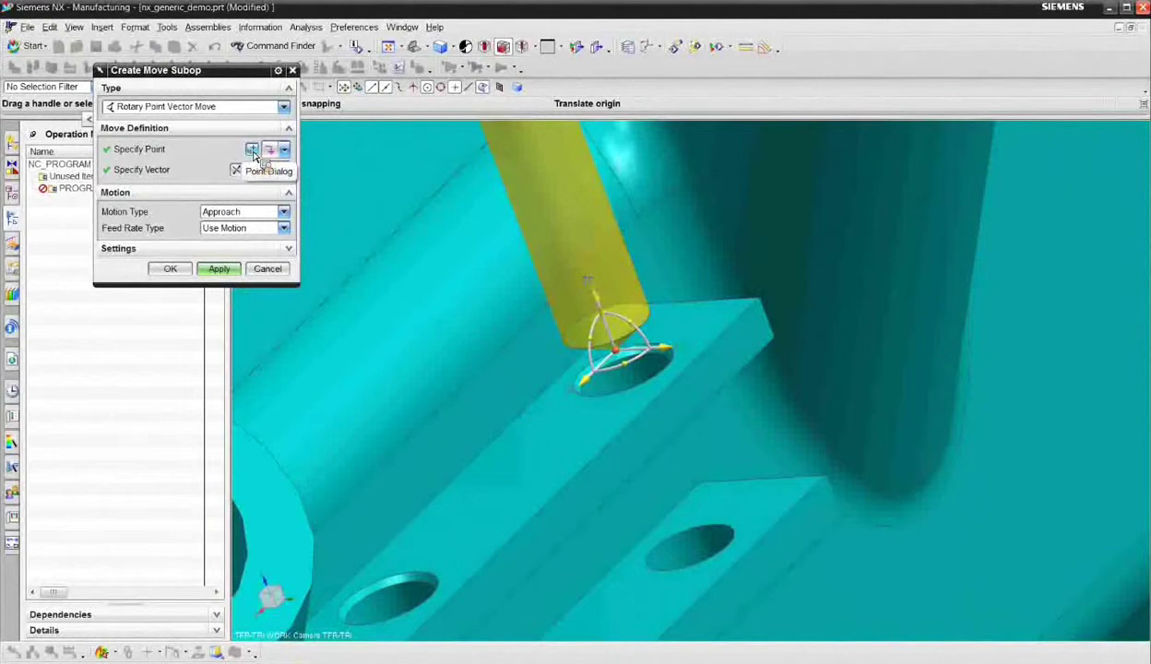
left_click(250, 150)
left_click(283, 282)
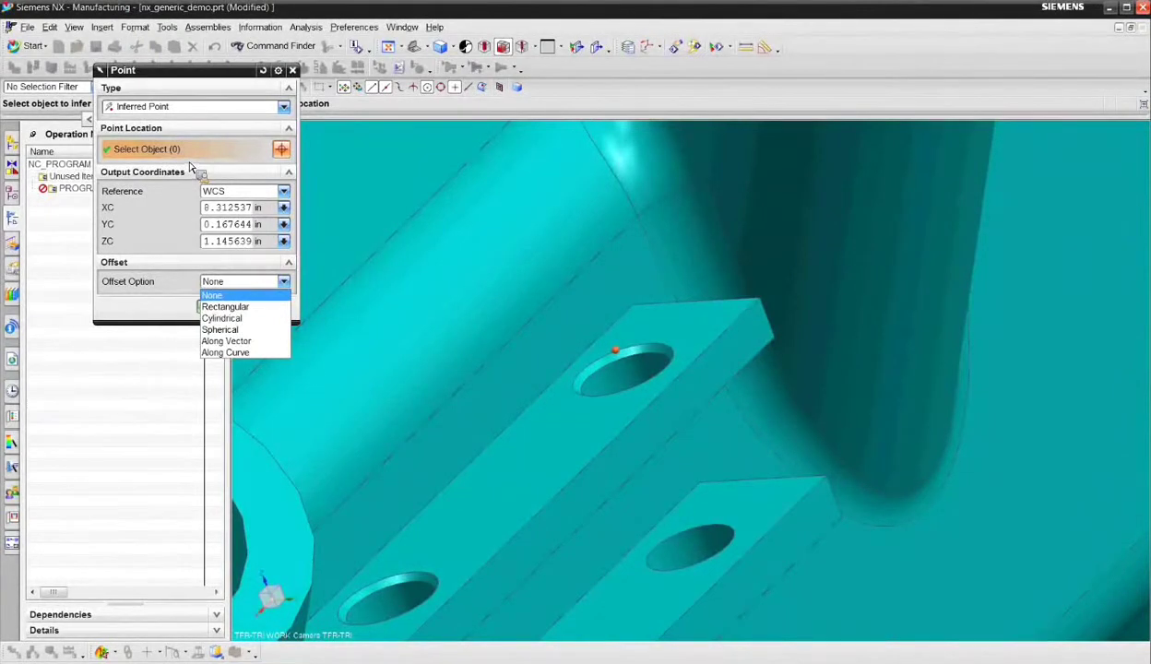
left_click(231, 226)
left_click(221, 305)
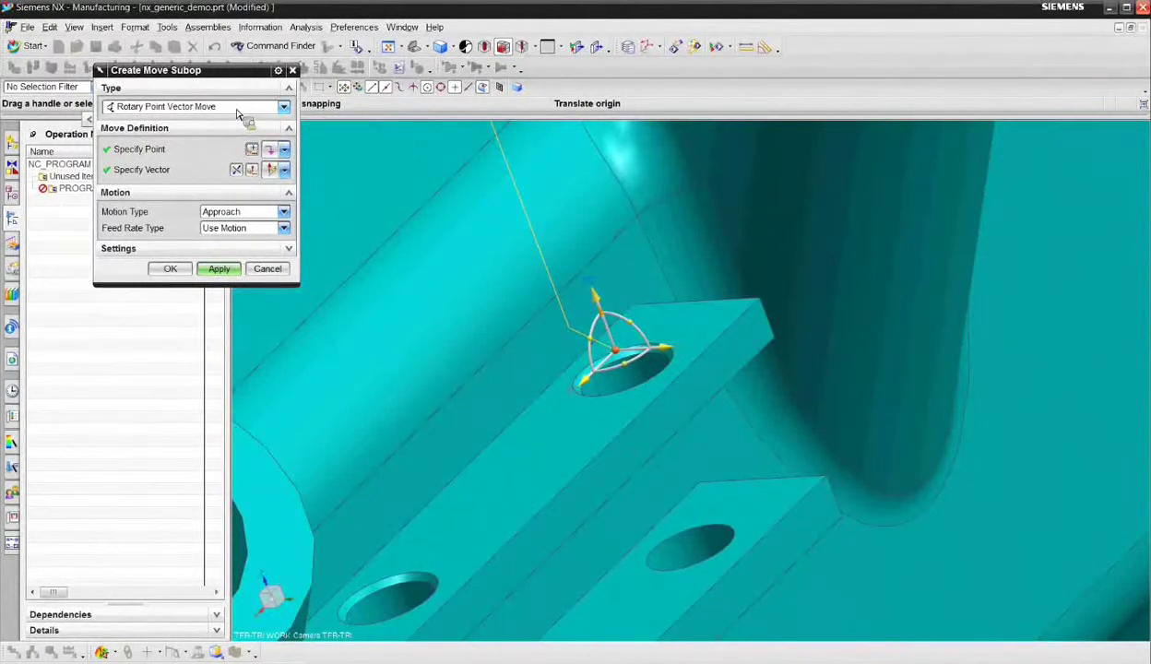
Apply the Approach move, then add a Cut move plunging the end mill down its axis
left_click(220, 269)
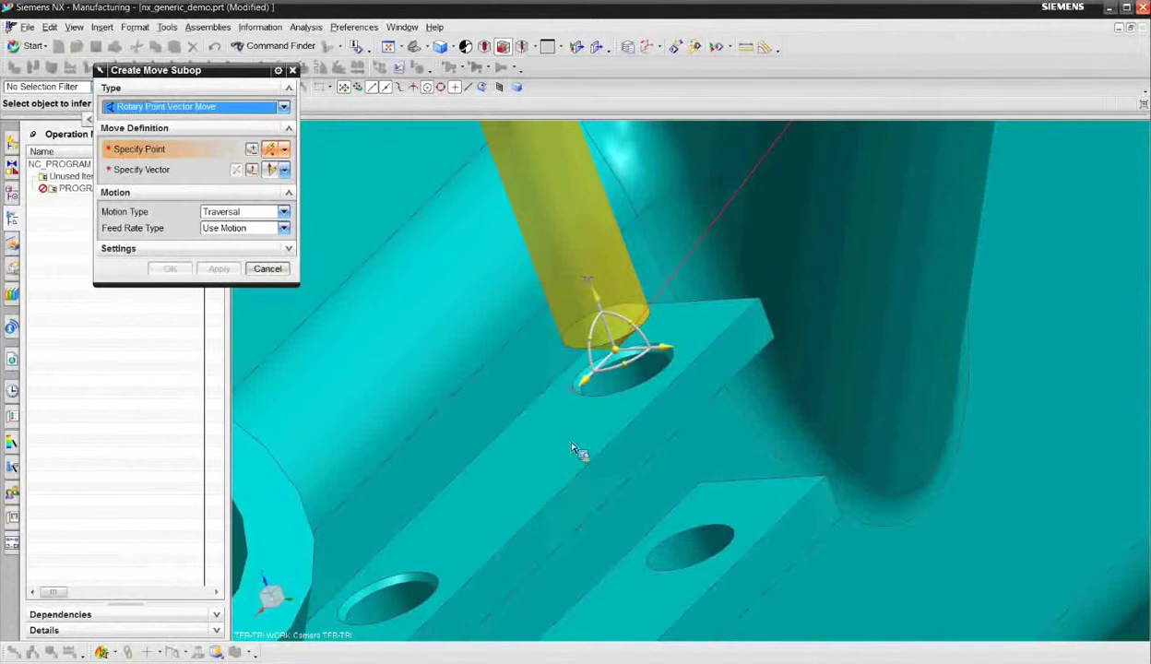
middle_click_drag(568, 437, 561, 435)
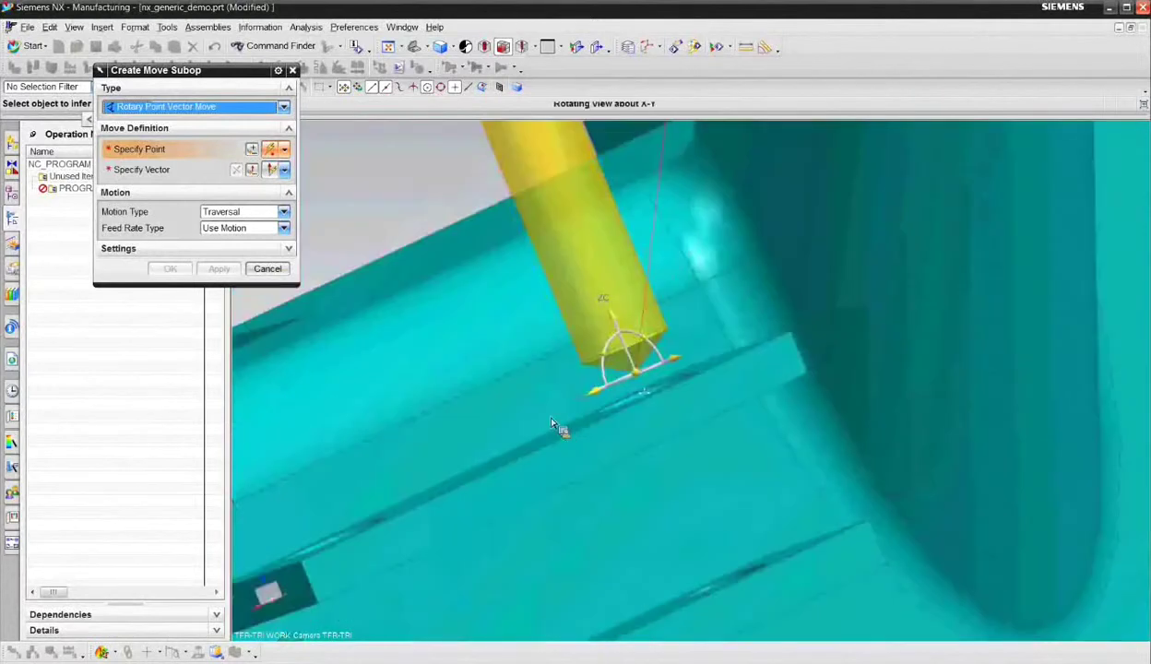
left_click(267, 212)
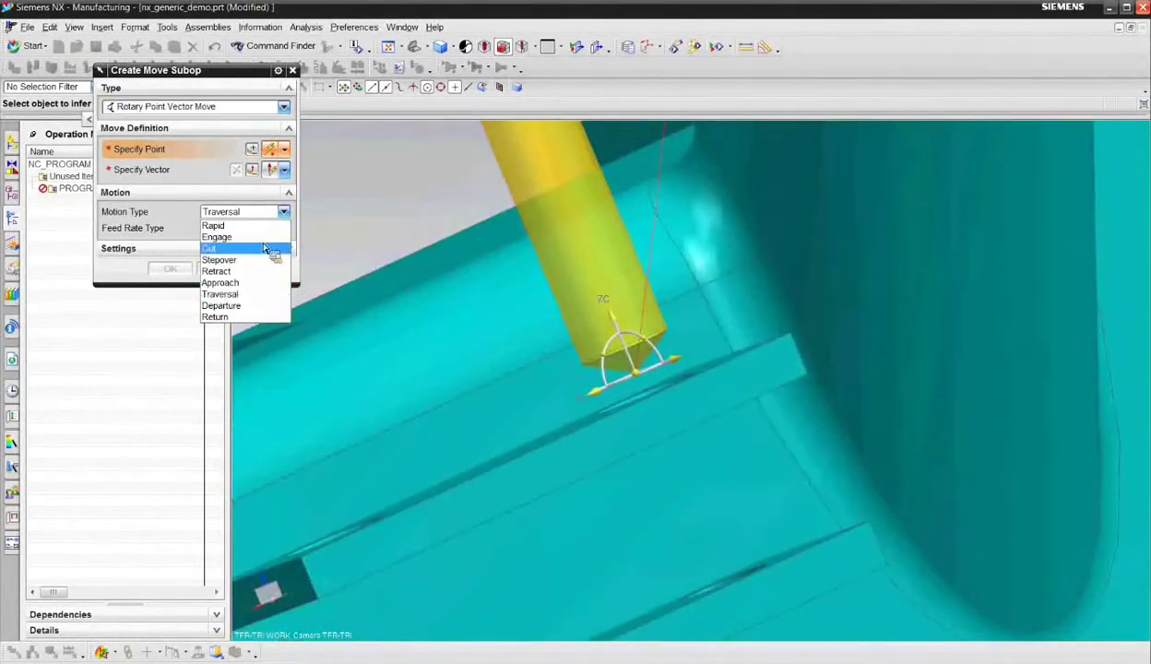
left_click(265, 249)
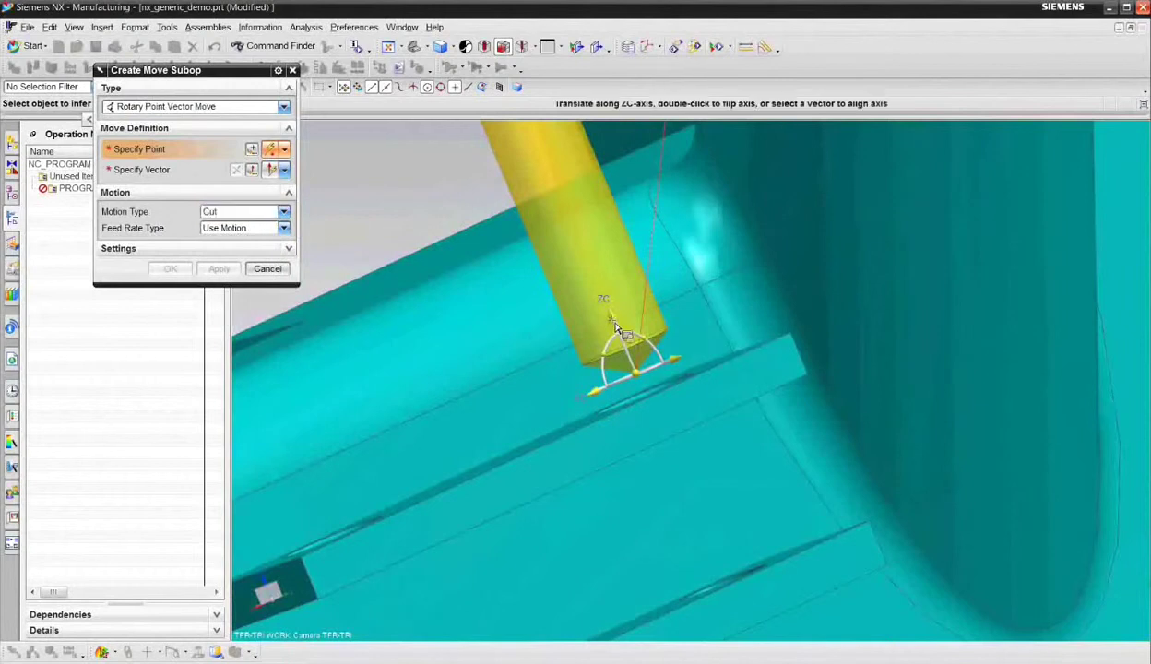
left_click_drag(608, 314, 661, 420)
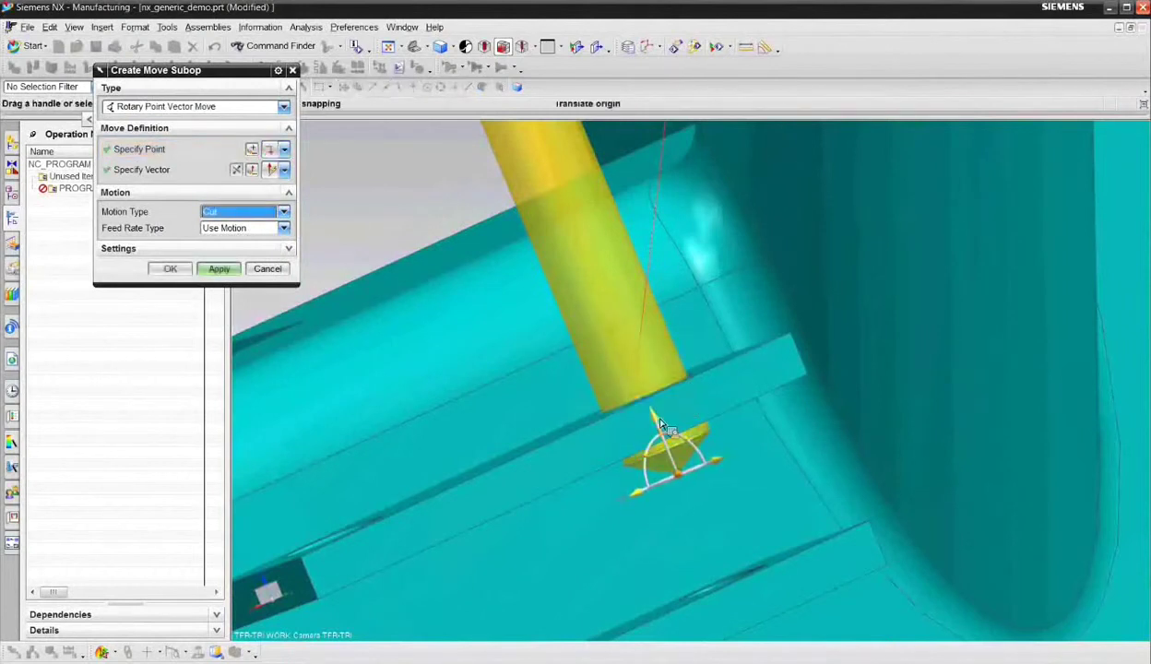
left_click(220, 273)
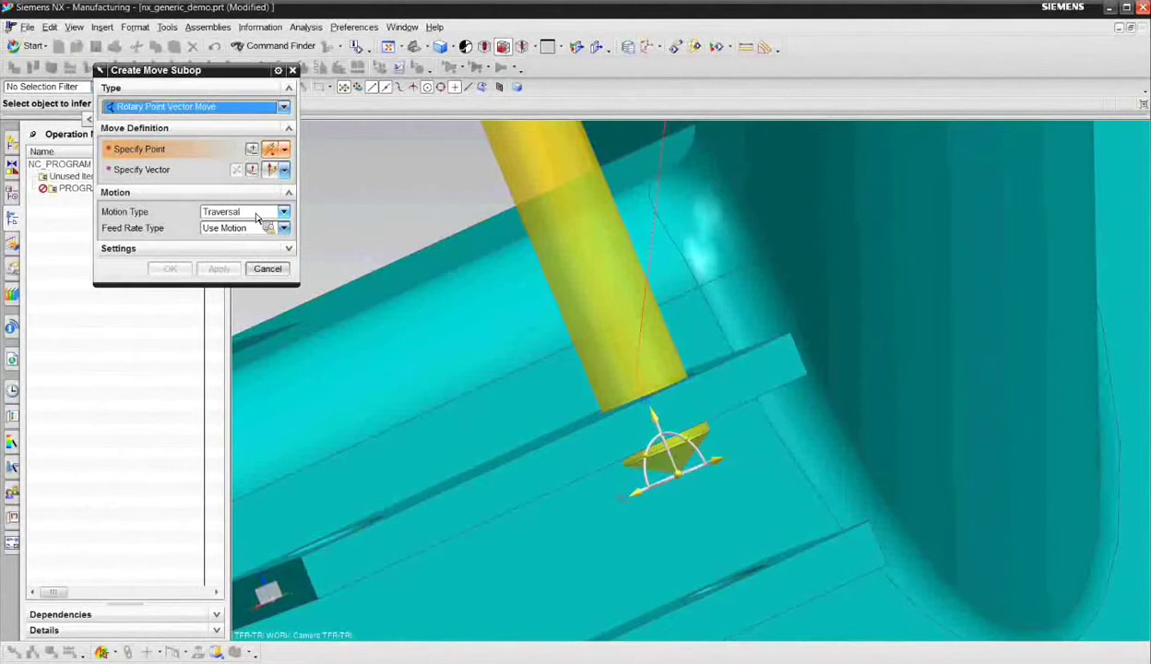
Add a traversal move to the next point on the part, lifting the tool slightly
middle_click_drag(579, 464, 724, 572)
left_click(594, 295)
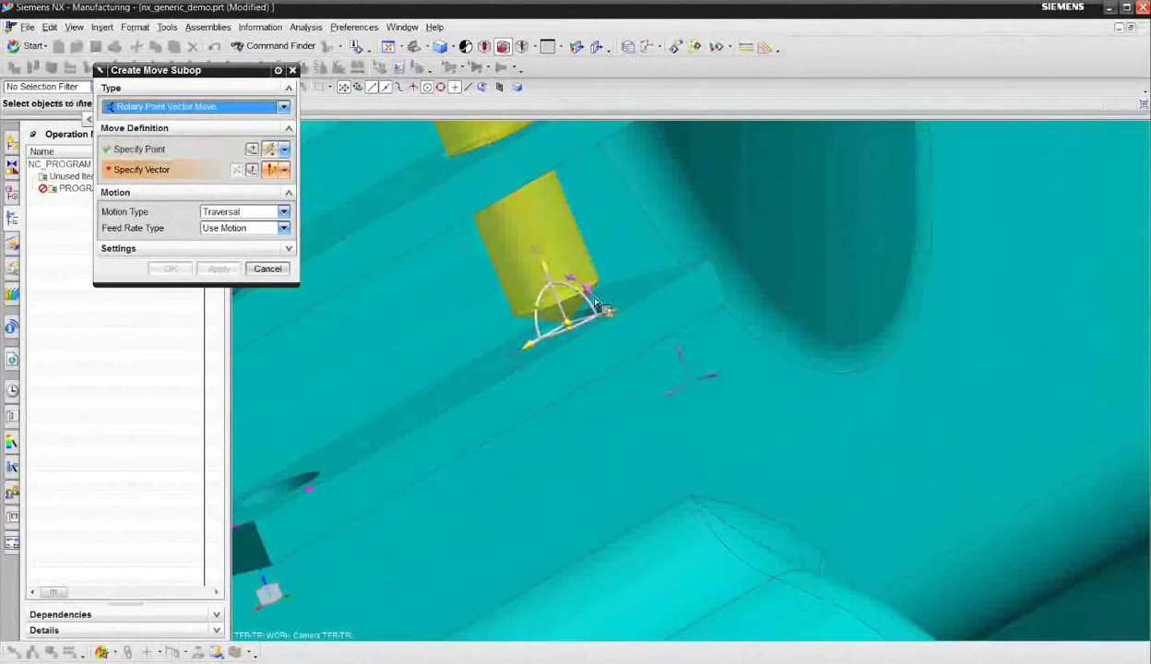
left_click_drag(558, 288, 545, 260)
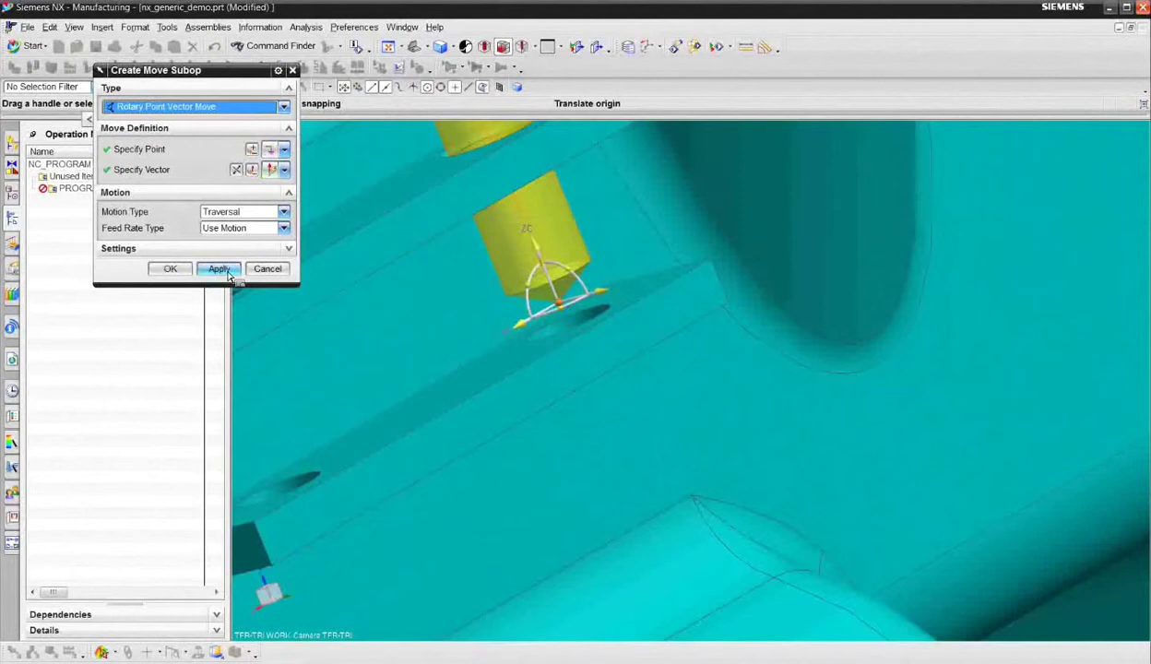
left_click(227, 273)
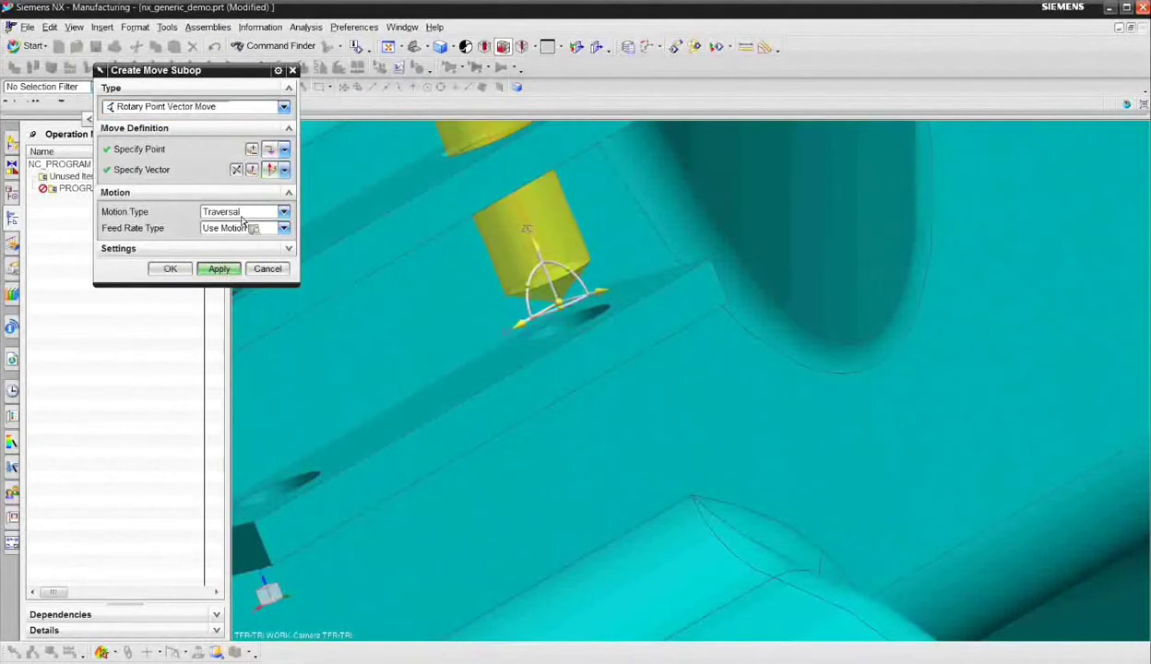
Add a Cut move driving the tool further down along its axis
left_click(242, 213)
left_click(232, 246)
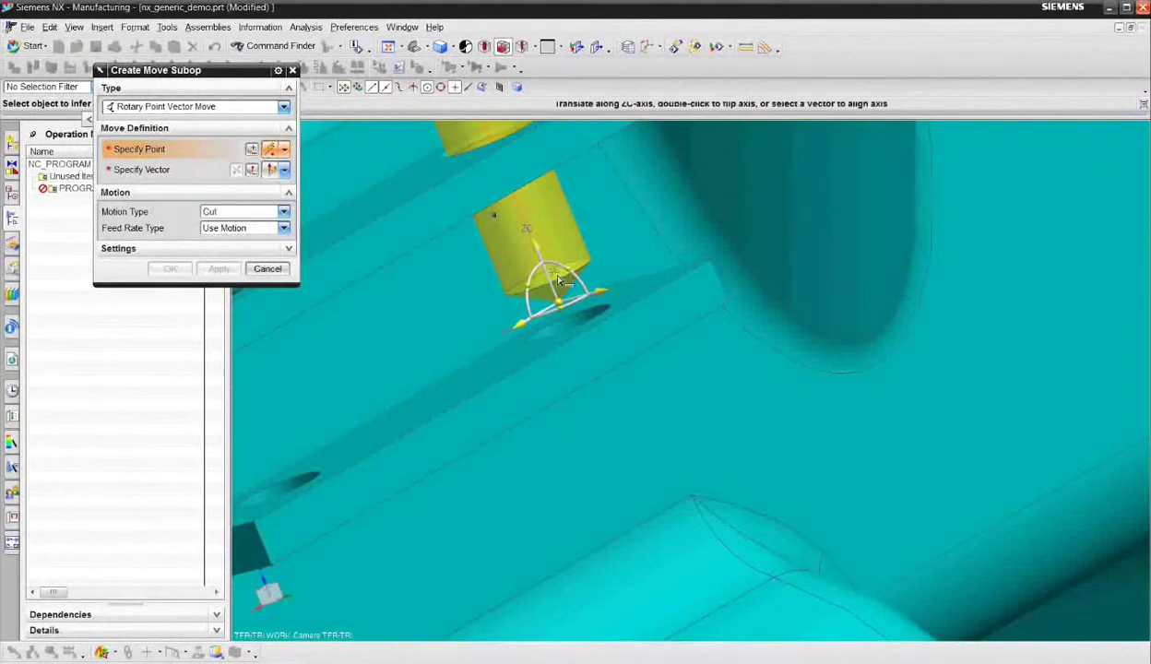
left_click_drag(528, 231, 582, 343)
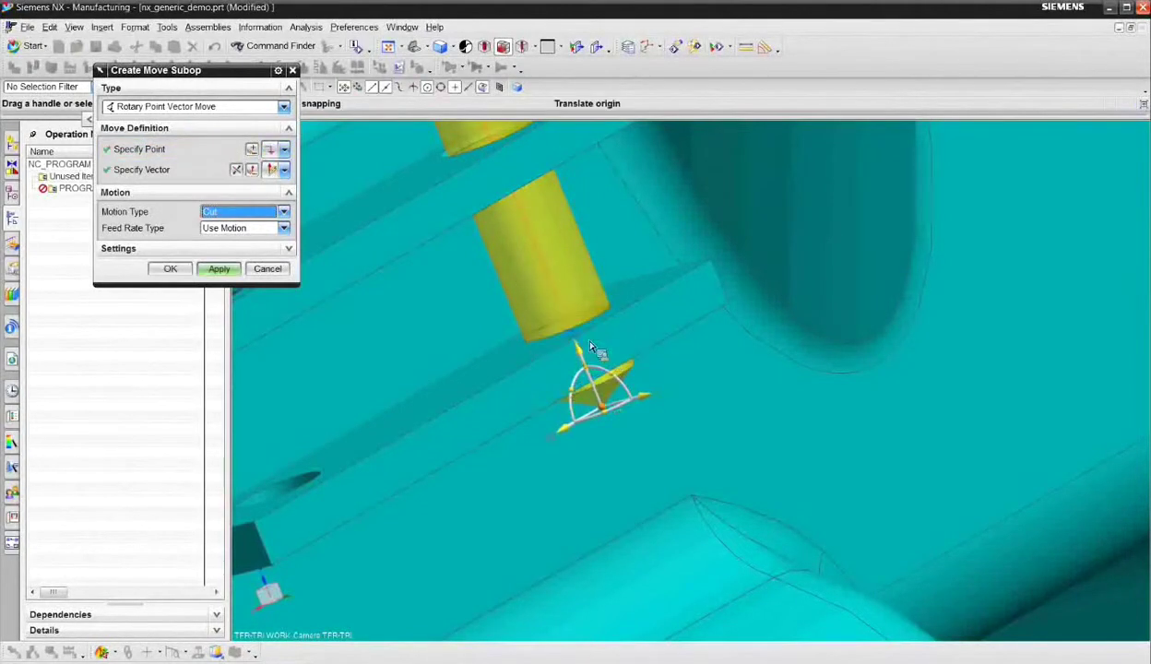
left_click(218, 270)
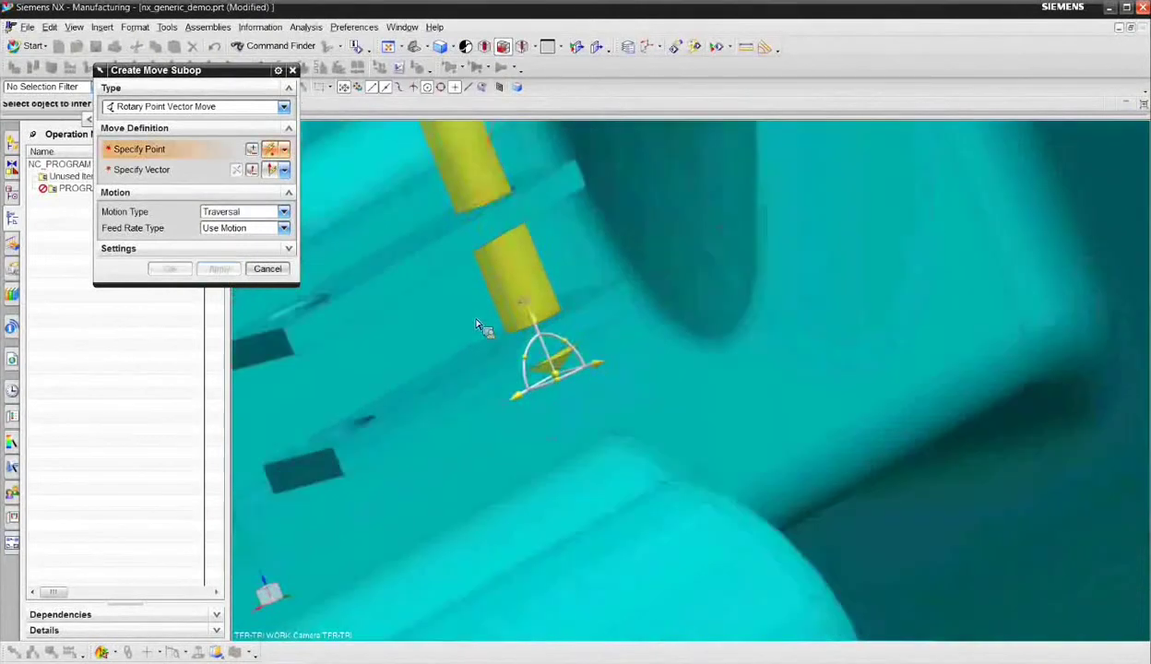
middle_click_drag(478, 325, 524, 383)
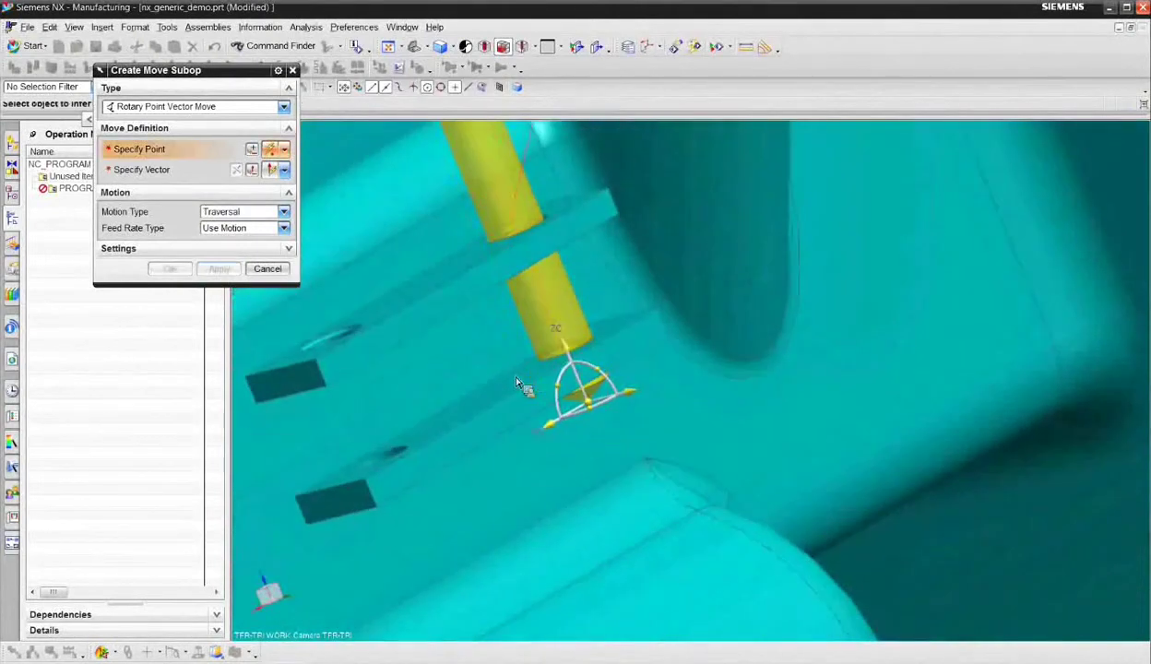
Add a Retract move from the tool's top edge, lifting it up along ZC
left_click(248, 212)
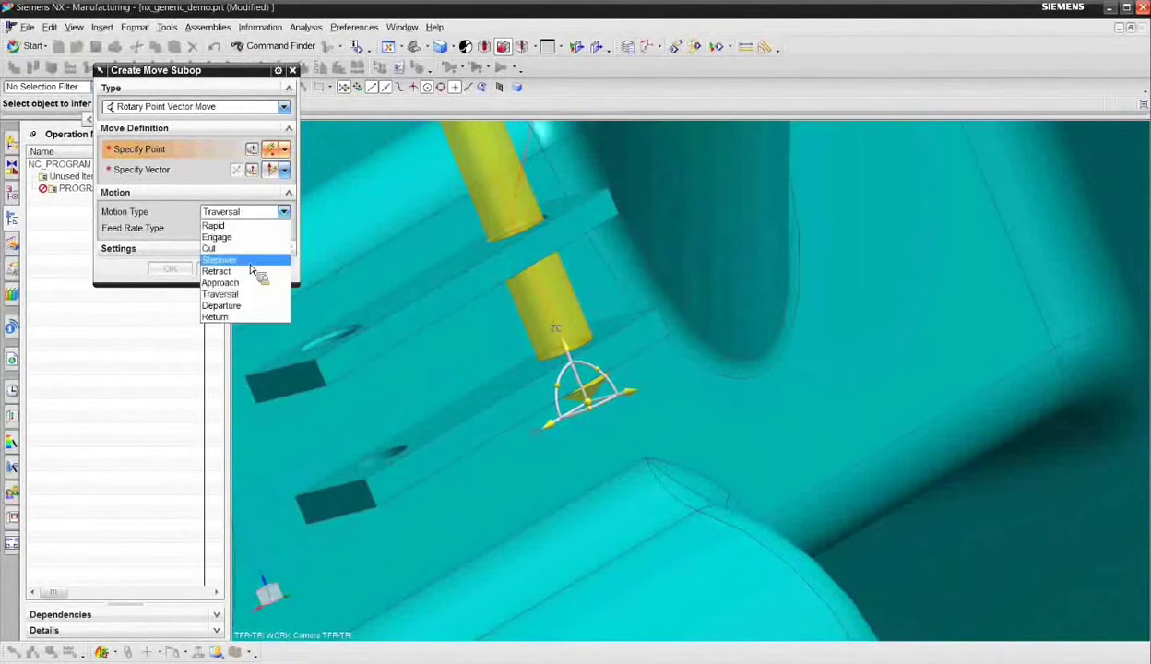
left_click(262, 272)
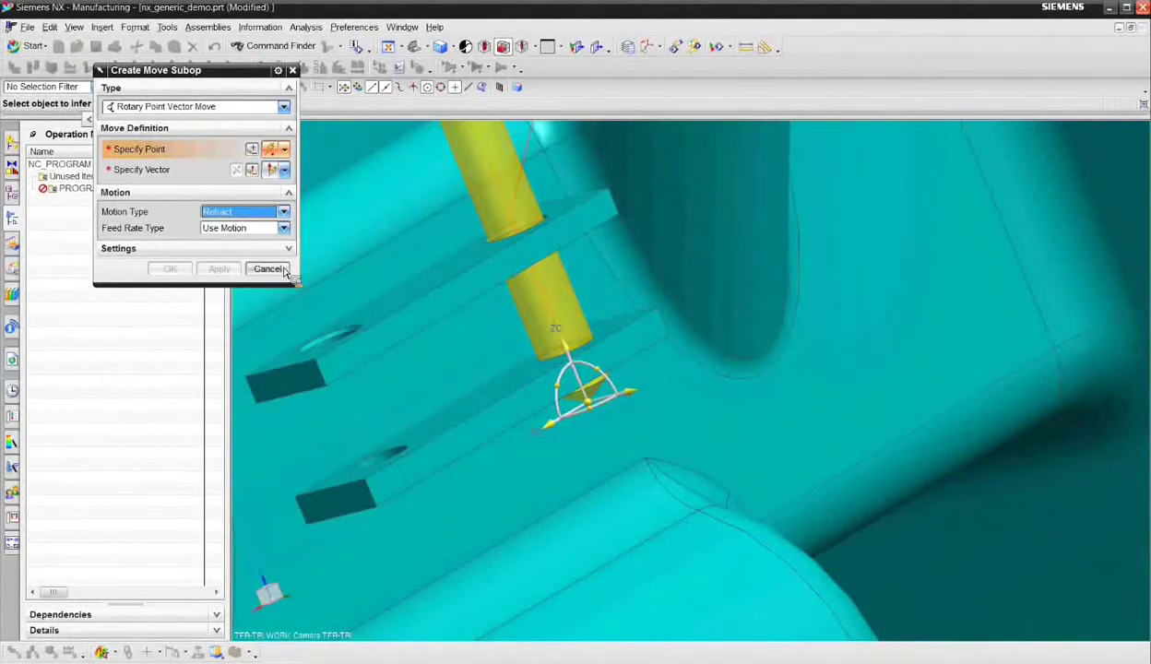
left_click(549, 218)
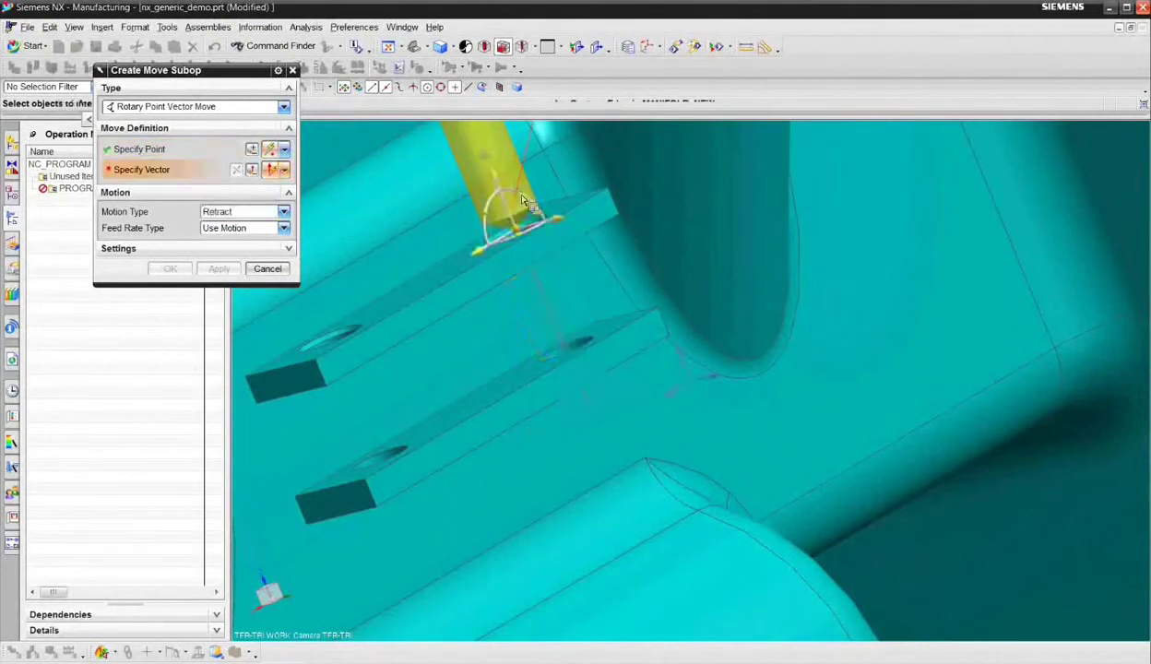
left_click_drag(530, 198, 477, 161)
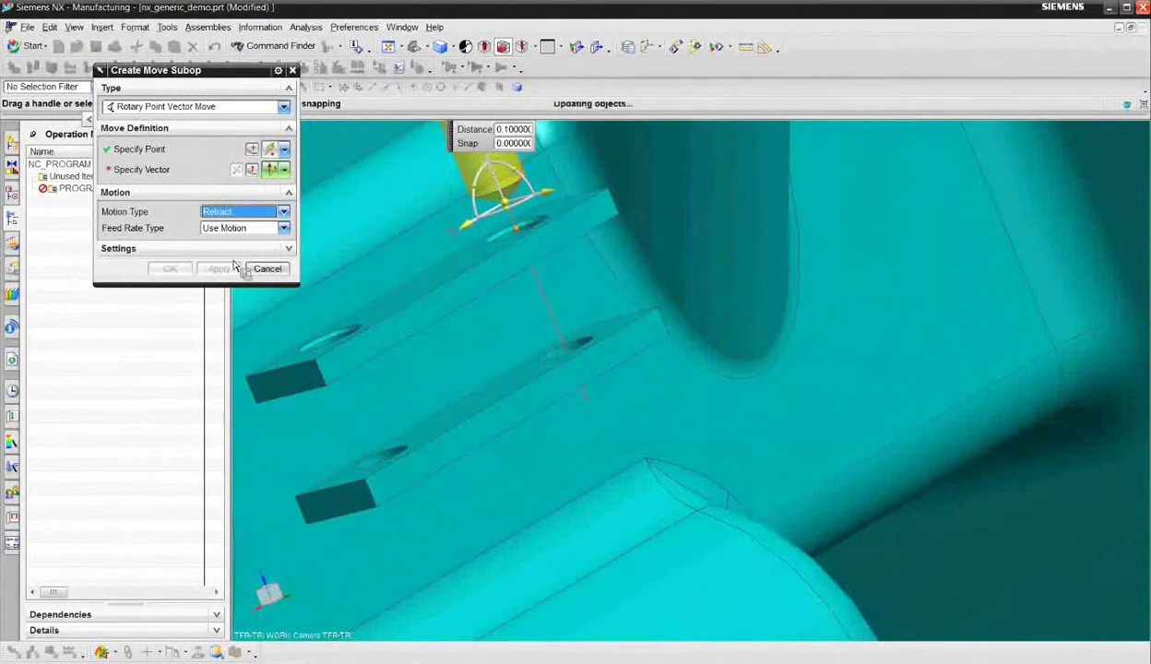
left_click(220, 269)
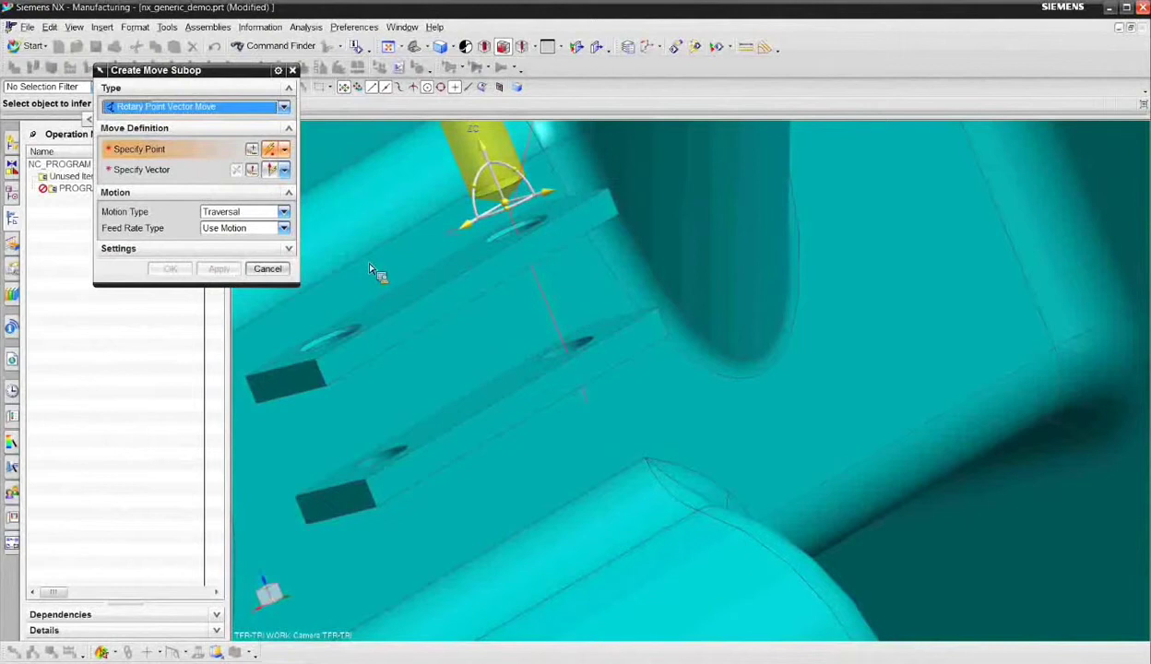
Add a traversal move placing the tool above the next hole
left_click(360, 323)
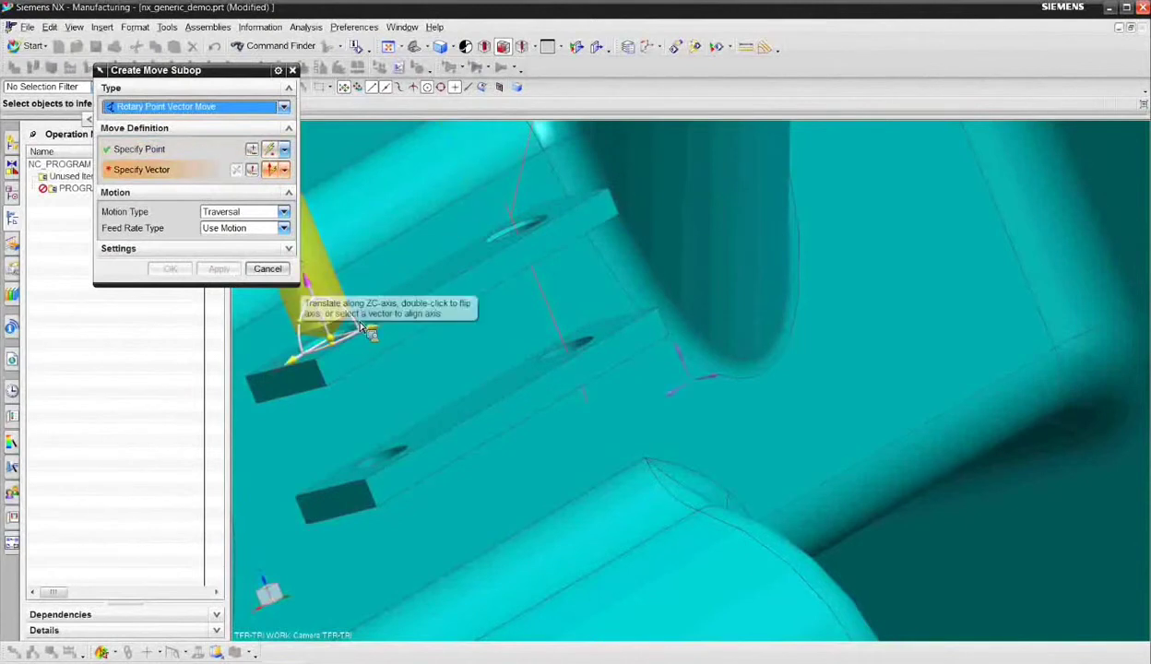
left_click_drag(361, 327, 305, 267)
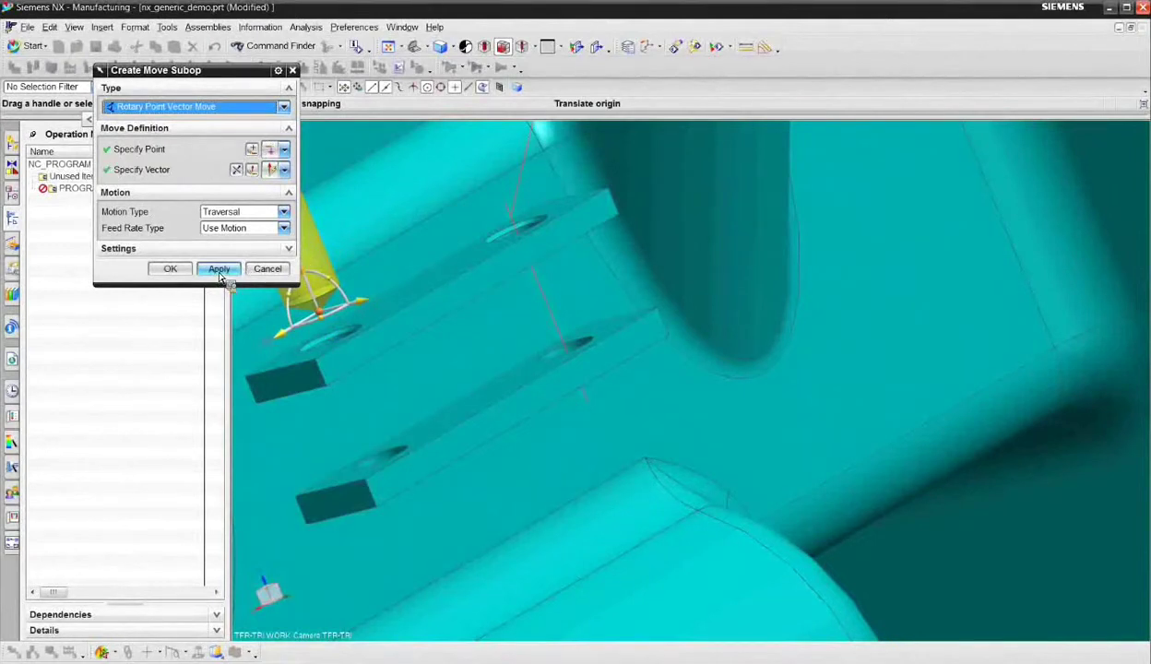
left_click(219, 270)
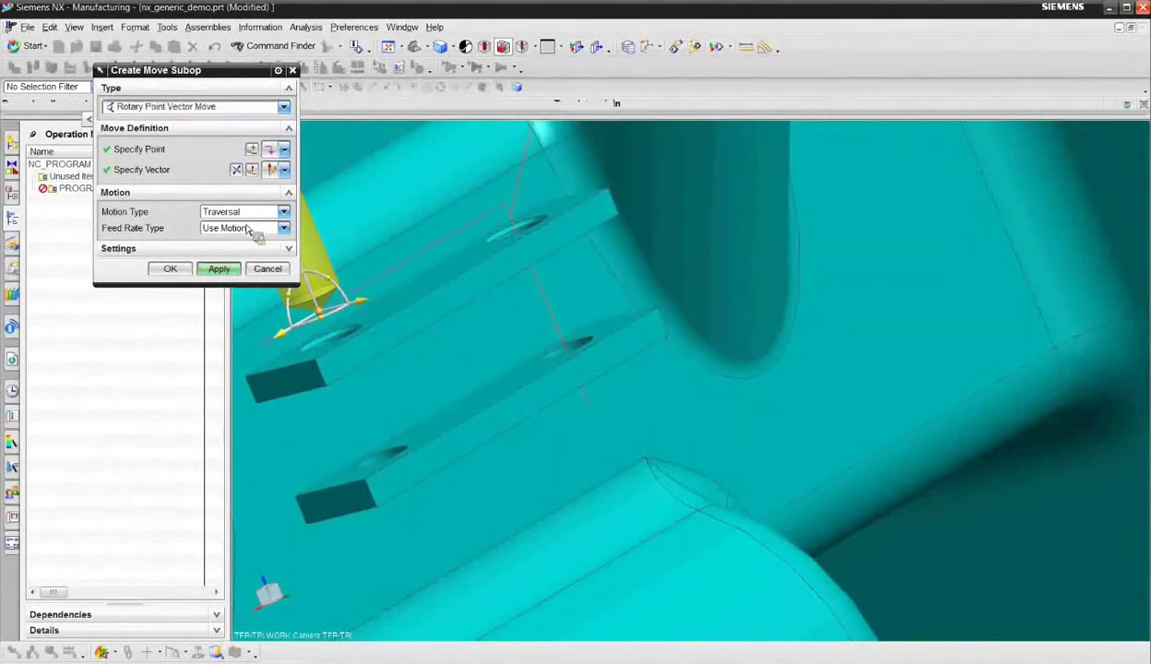
Add a Cut move pushing the tool 0.31 down its axis
left_click(245, 212)
left_click(244, 244)
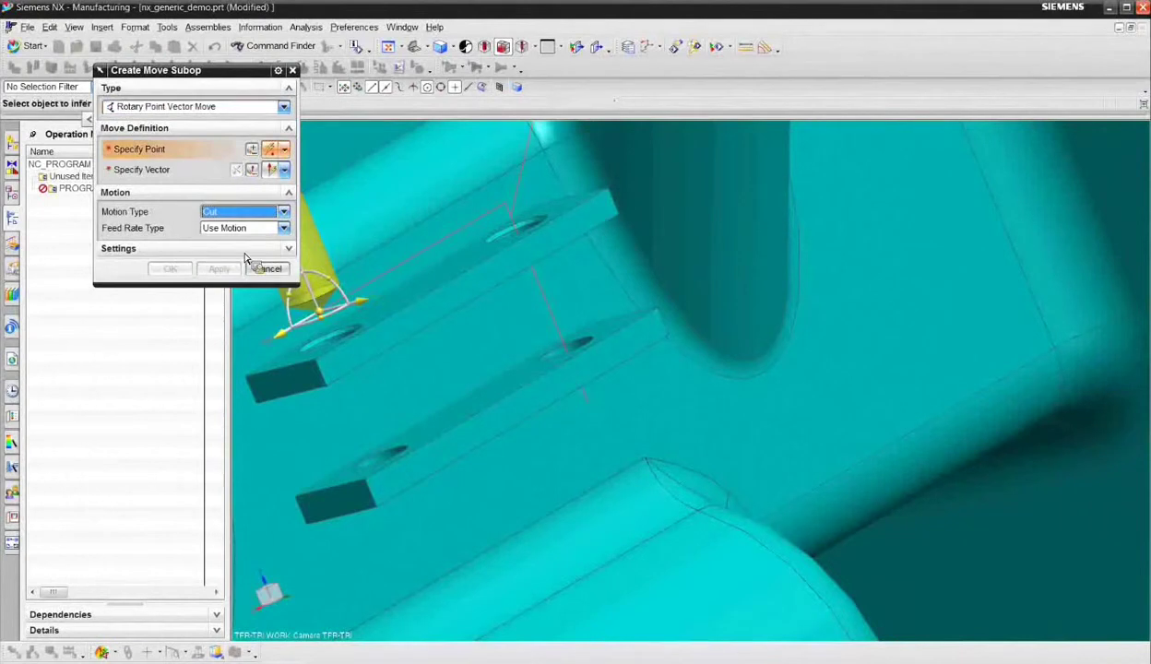
middle_click_drag(400, 265, 426, 249, "shift")
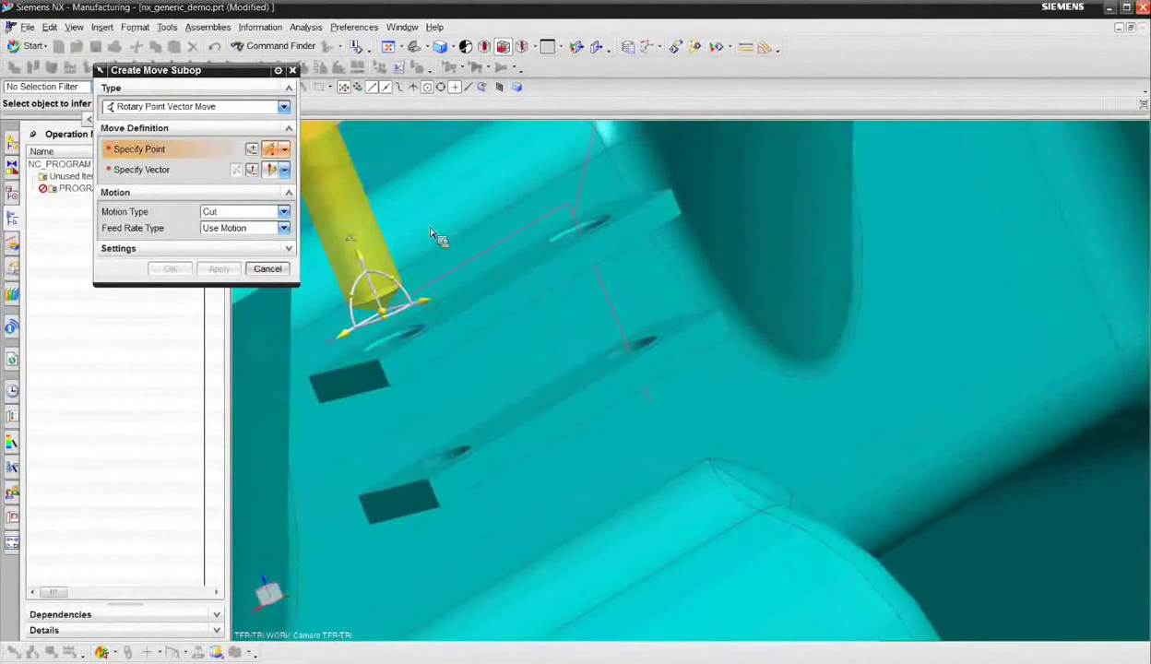
left_click_drag(366, 265, 403, 343)
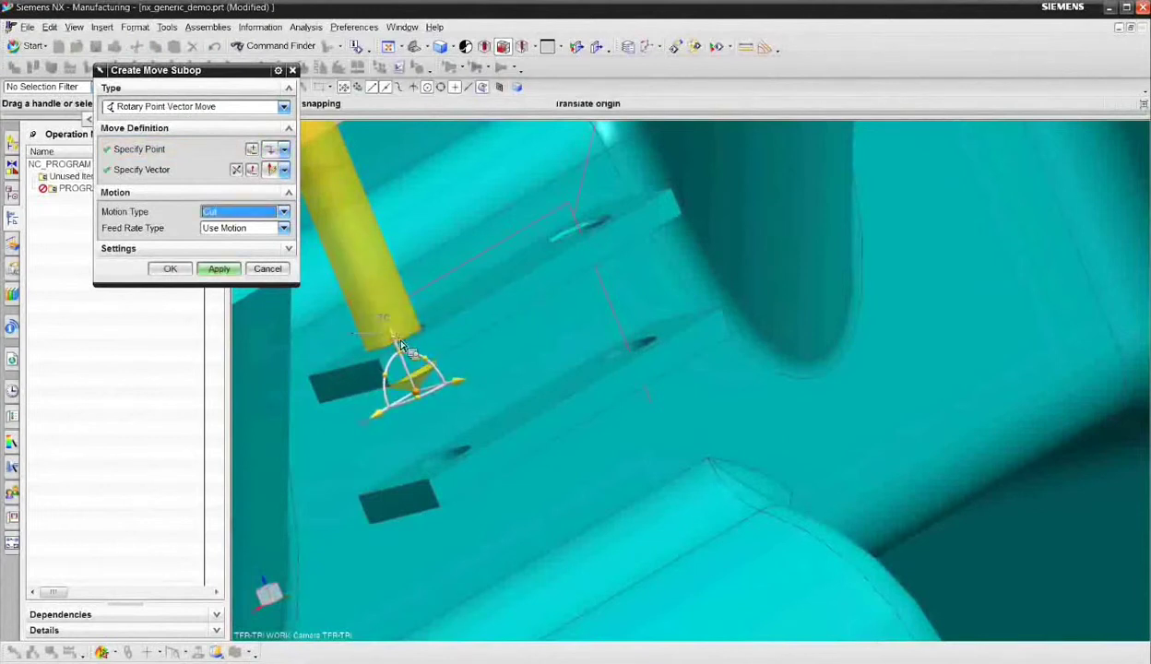
left_click(221, 277)
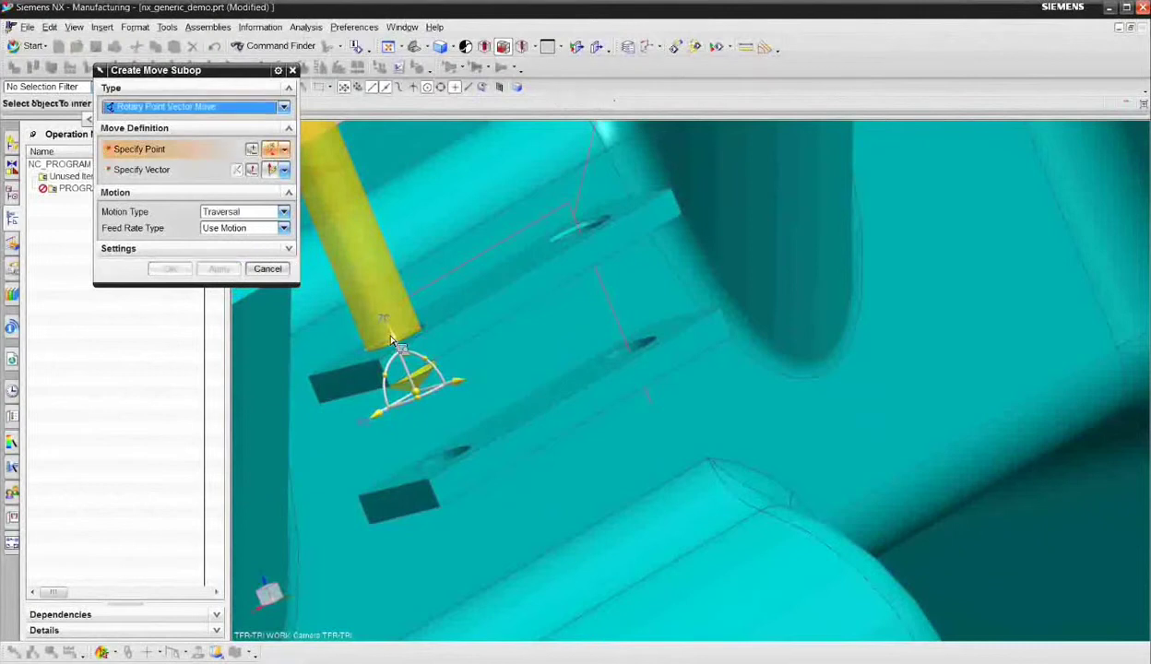
Add a traversal move from a new point, moving the tool down its axis
left_click(392, 341)
left_click_drag(394, 344, 428, 397)
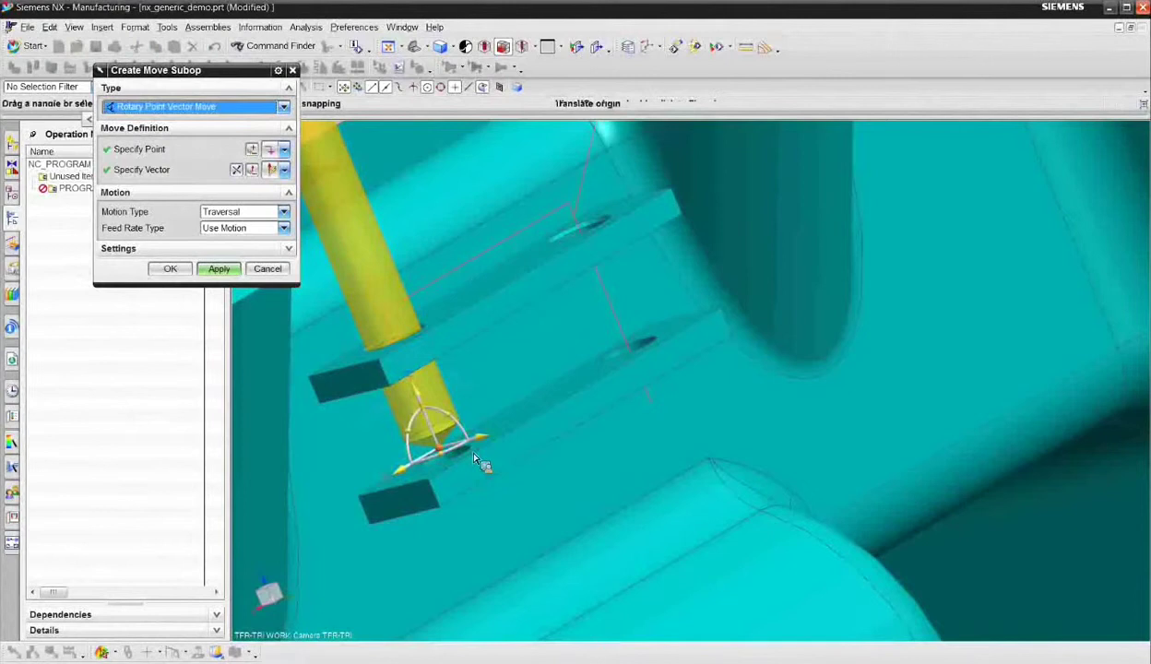
left_click(220, 269)
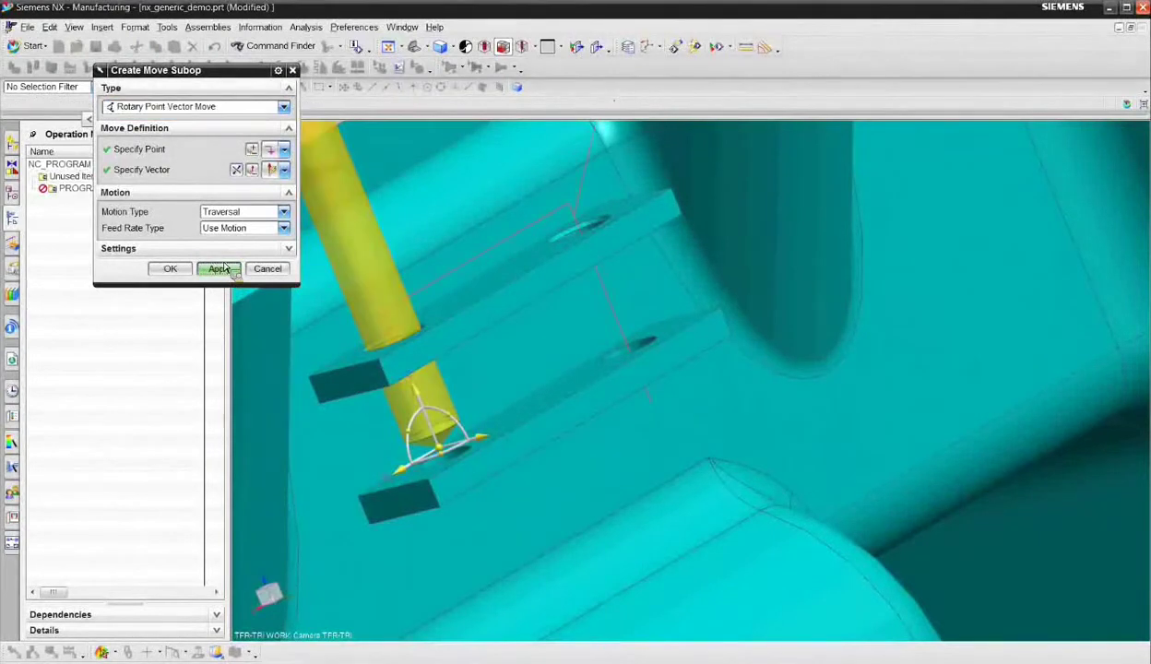
left_click(220, 268)
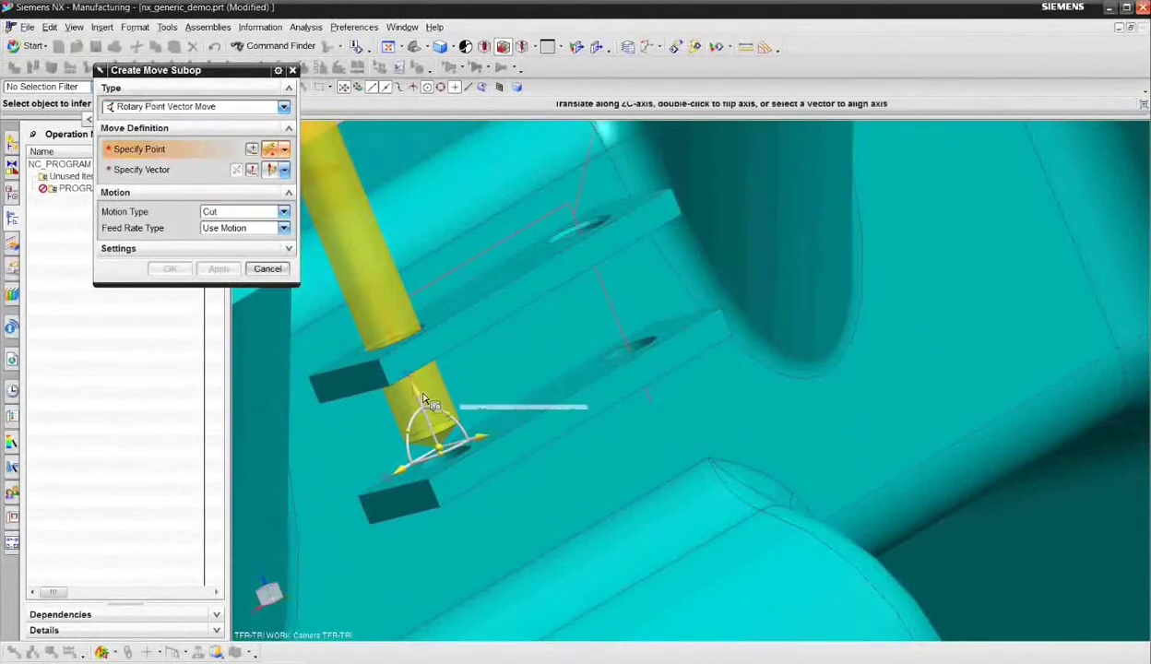
Add a Cut move pushing the tool a further 0.23 into the pocket
left_click_drag(417, 397, 458, 457)
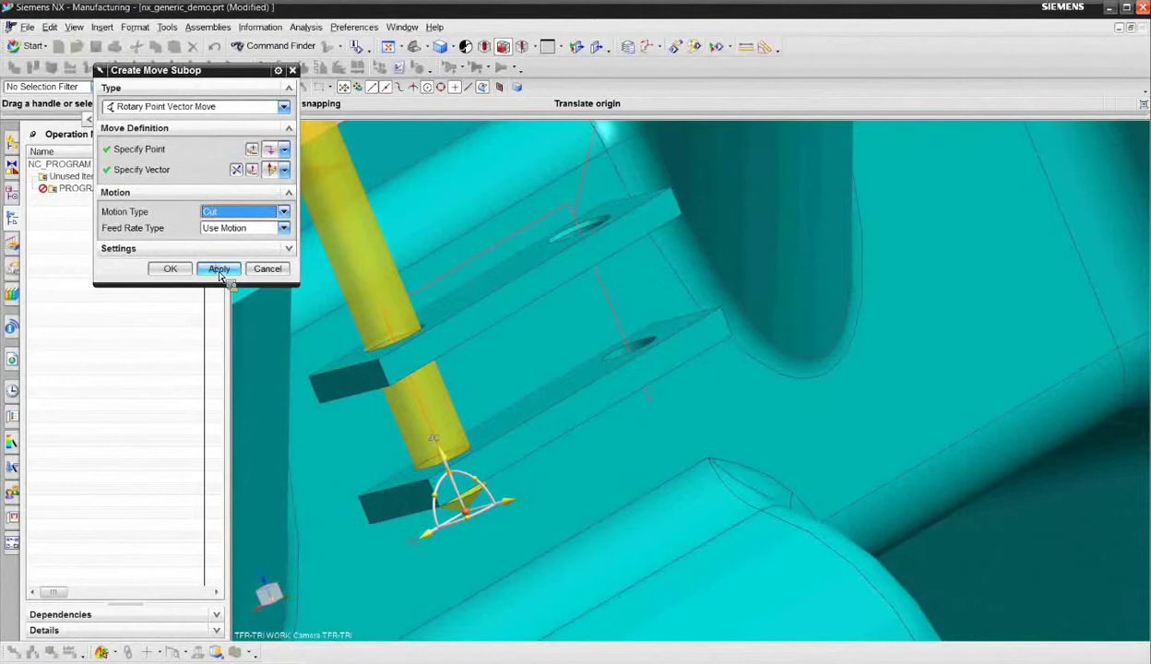
left_click(221, 274)
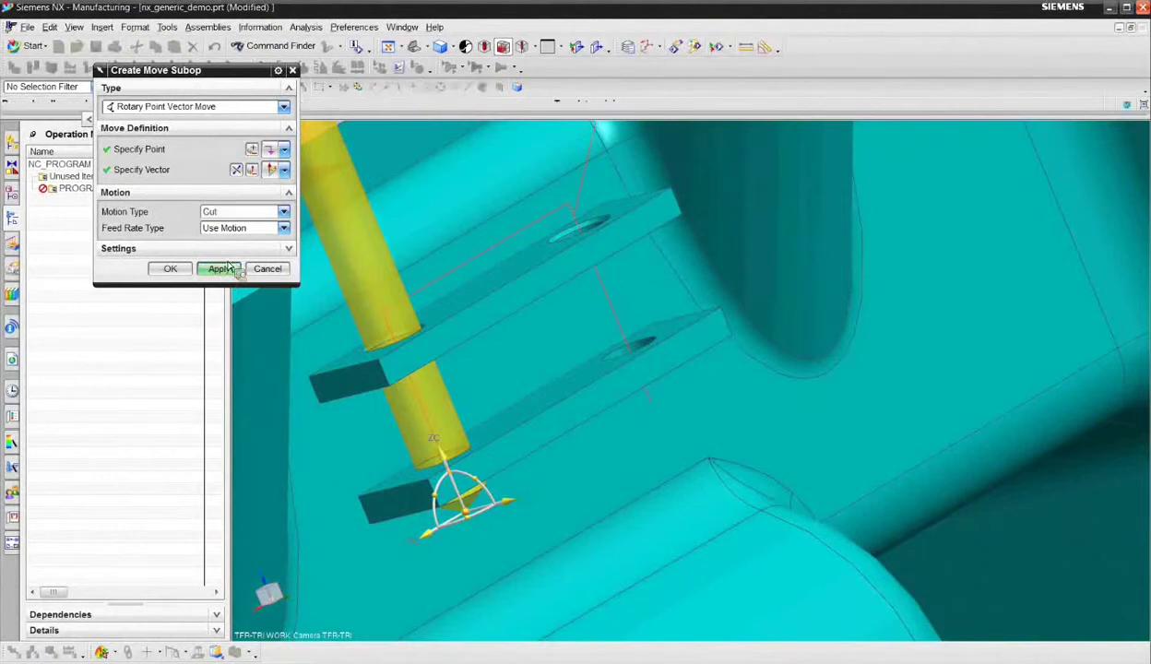
left_click(242, 212)
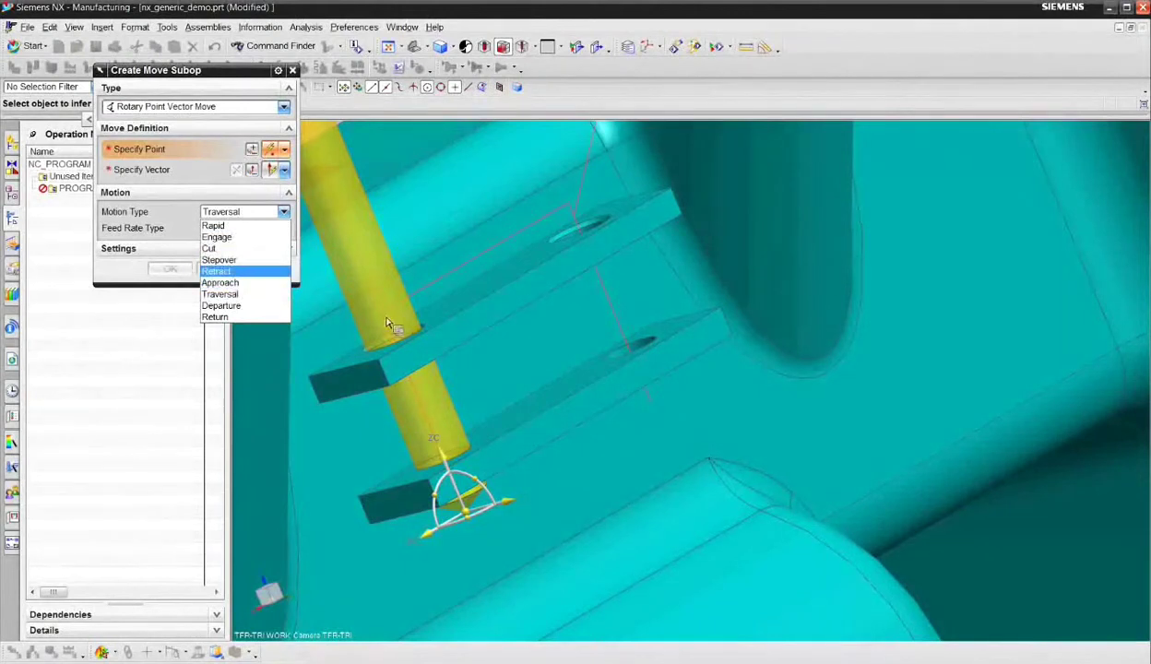
Add a Retract move pulling the tool up along its axis
key("Return")
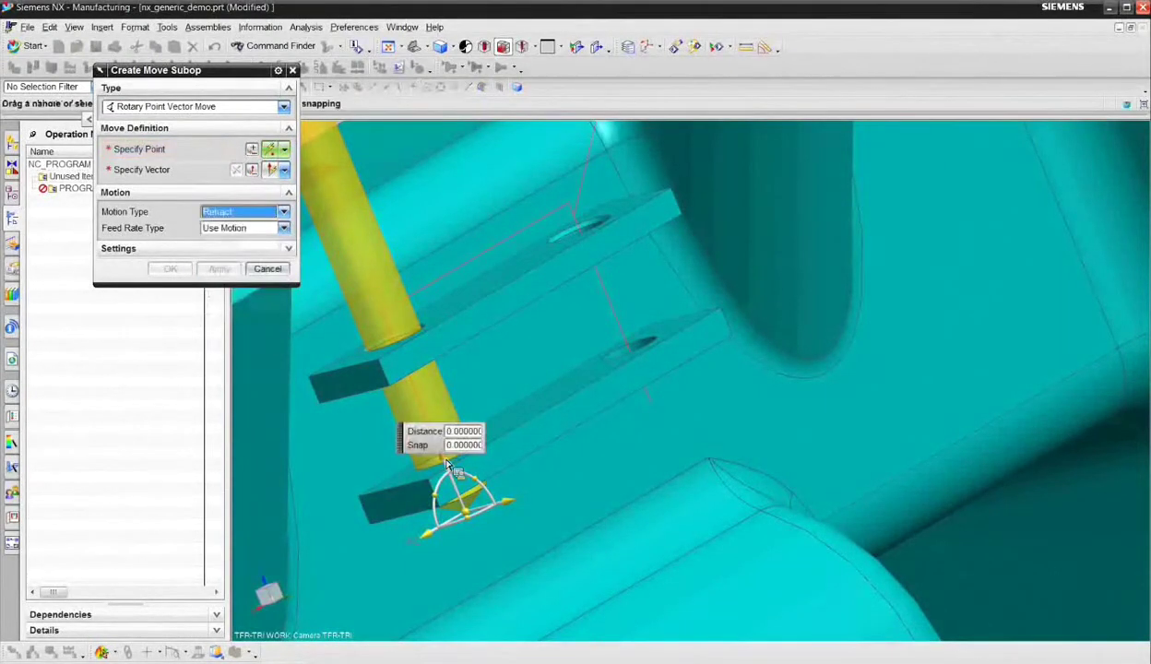
left_click_drag(446, 464, 369, 263)
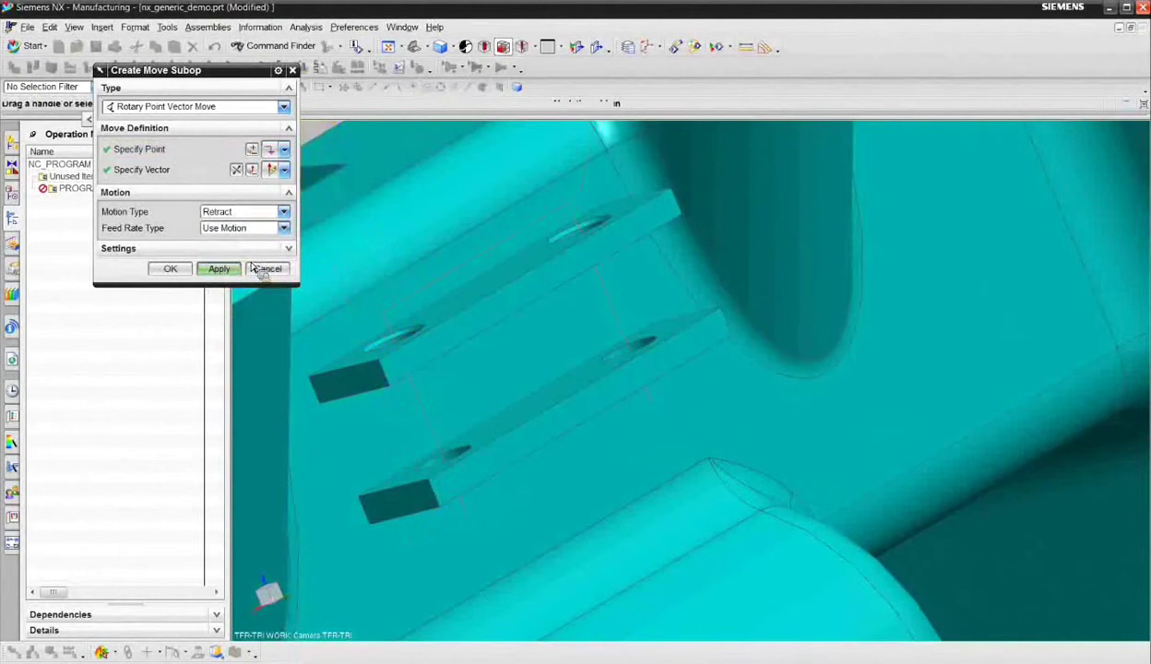
left_click(220, 268)
Add a traversal move carrying the tool clear, then return to the sub-operation list
middle_click_drag(477, 300, 824, 440)
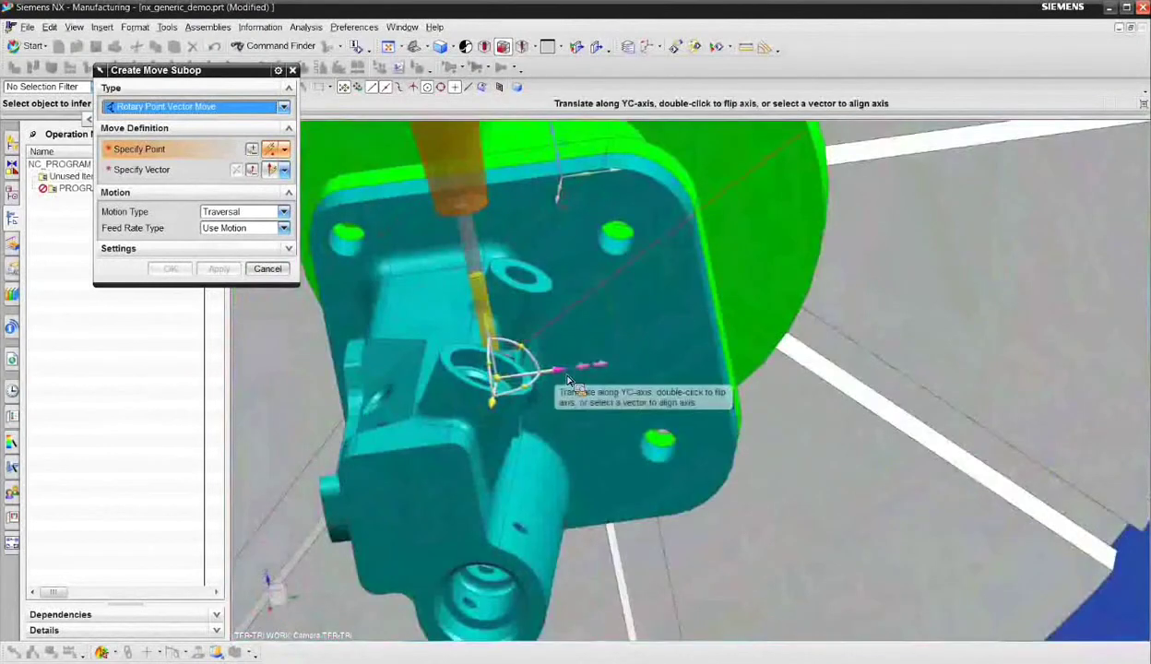
left_click_drag(490, 328, 922, 203)
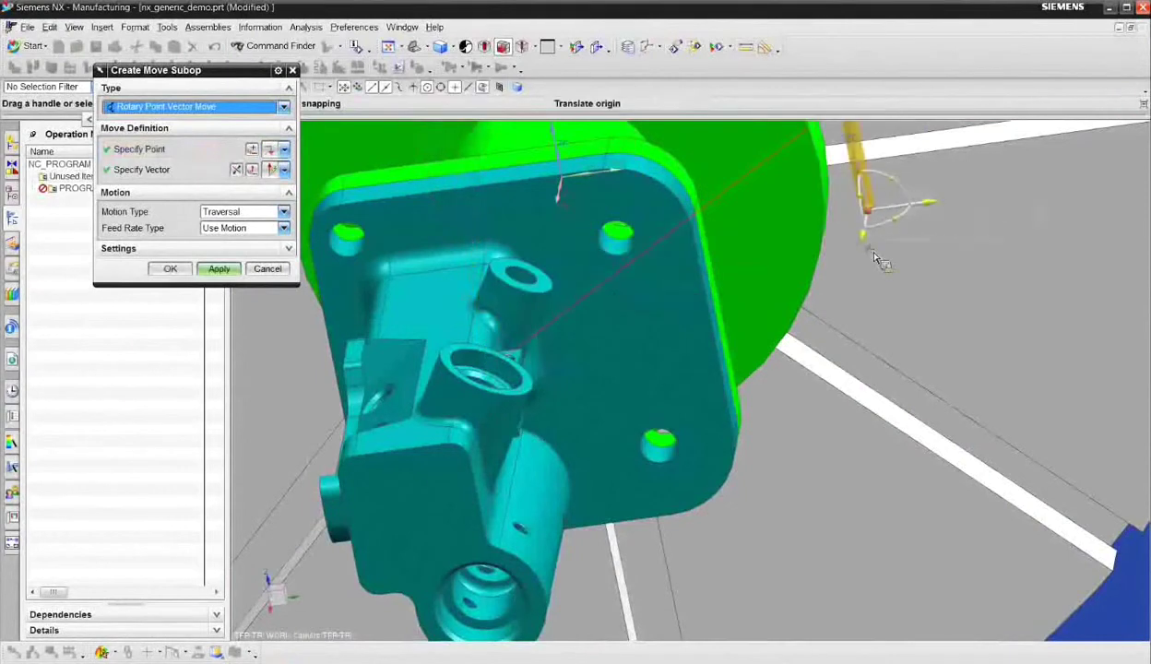
left_click(214, 270)
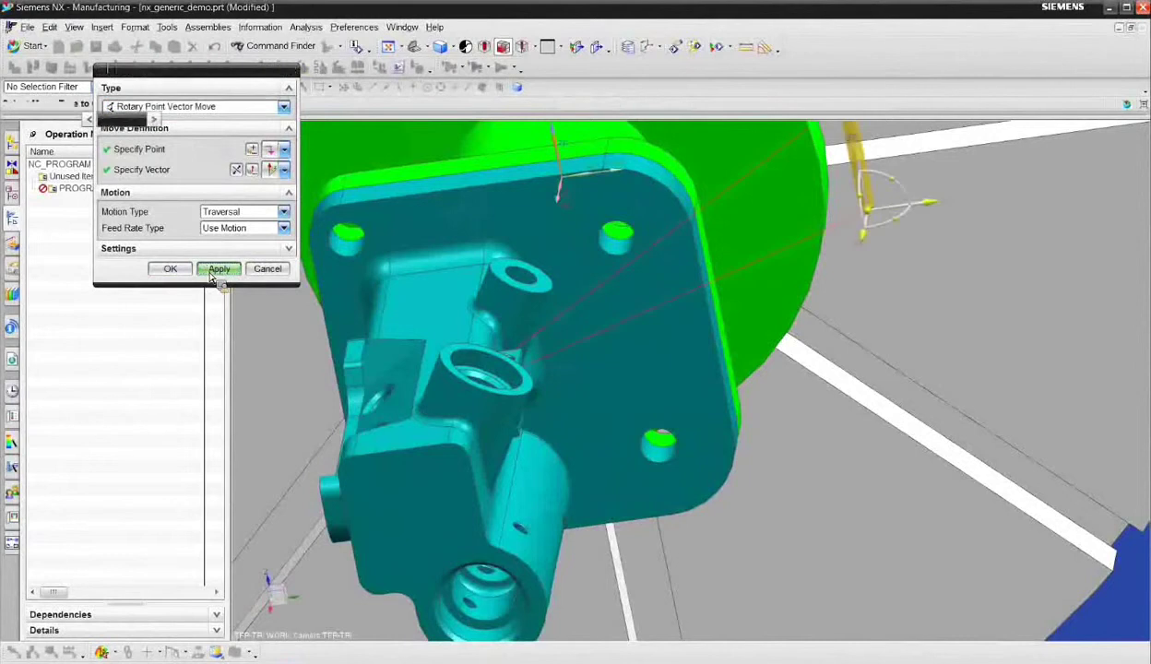
left_click(267, 268)
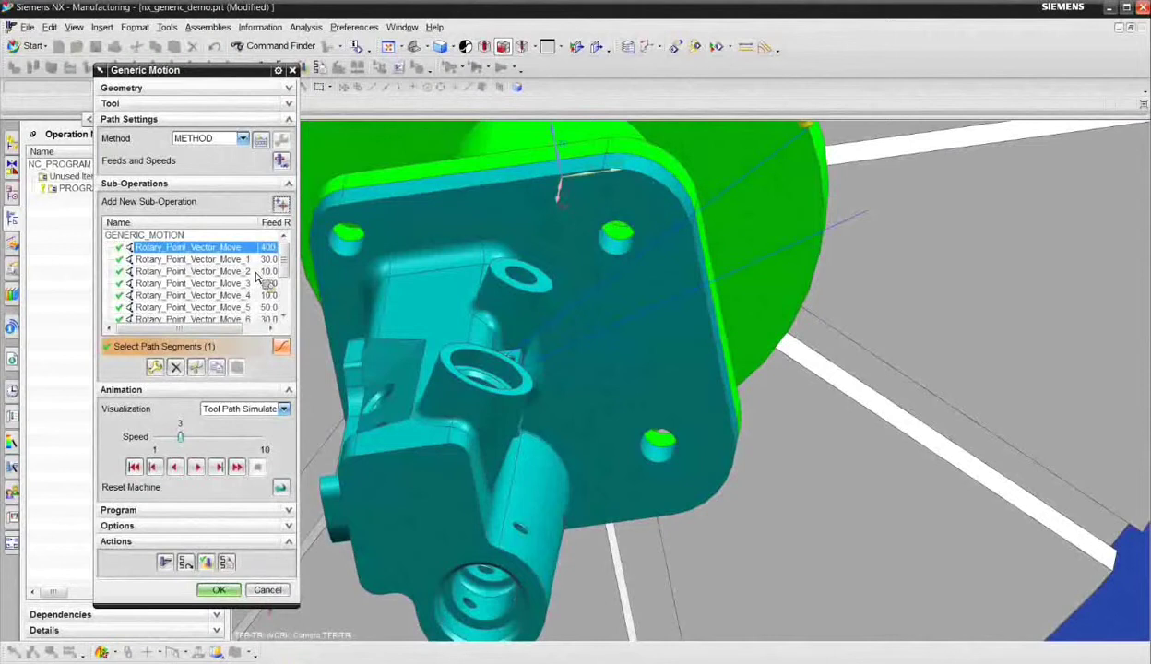
Accept the GENERIC_MOTION operation and launch its tool path simulation
left_click(166, 564)
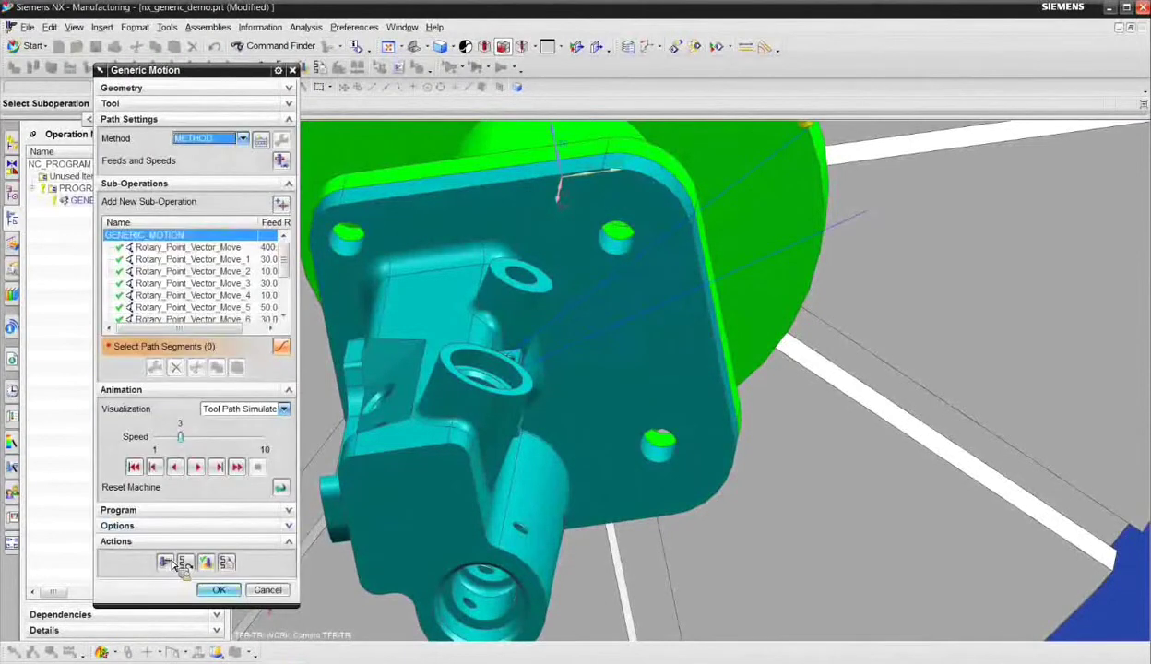
left_click(220, 591)
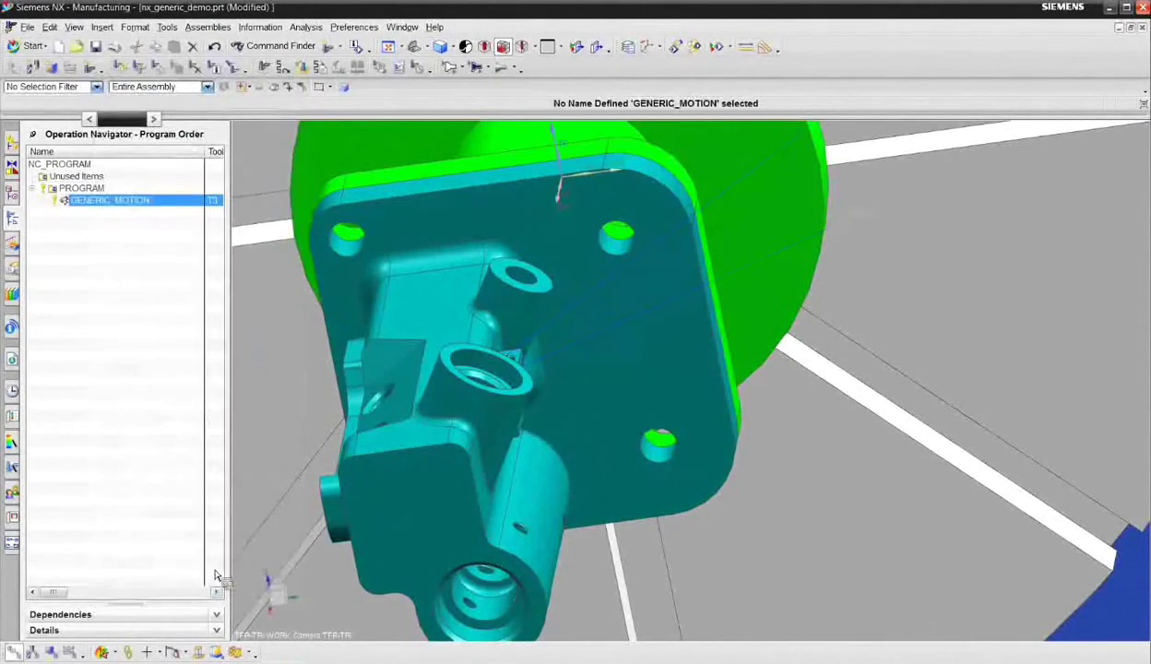
right_click(104, 201)
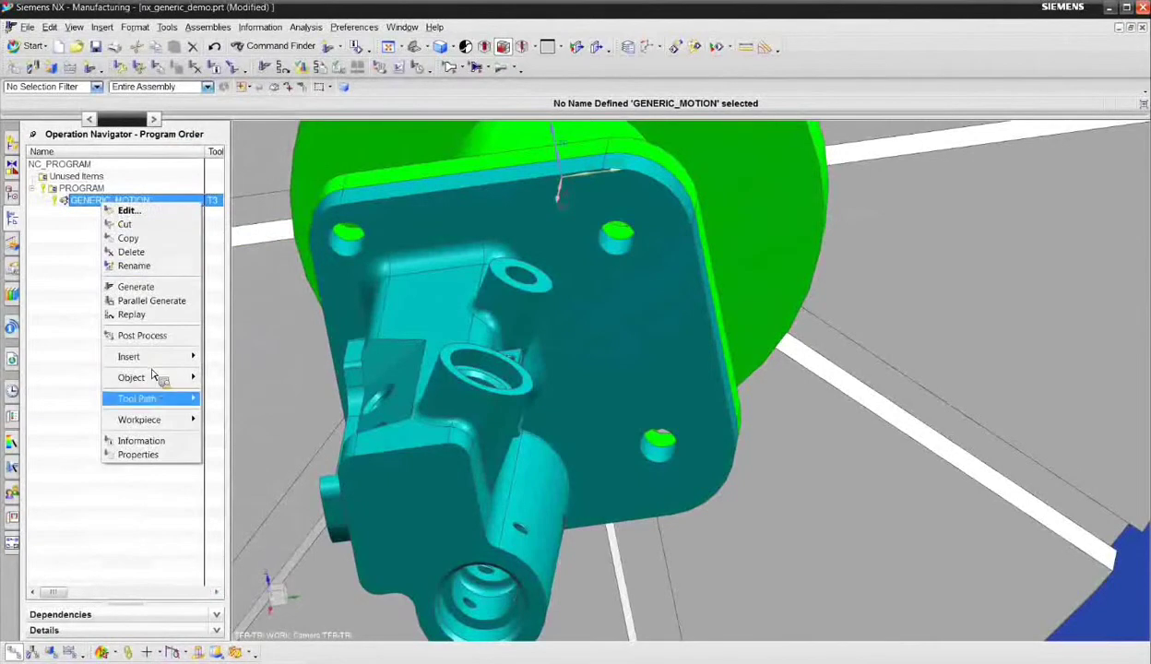
mouse_move(162, 396)
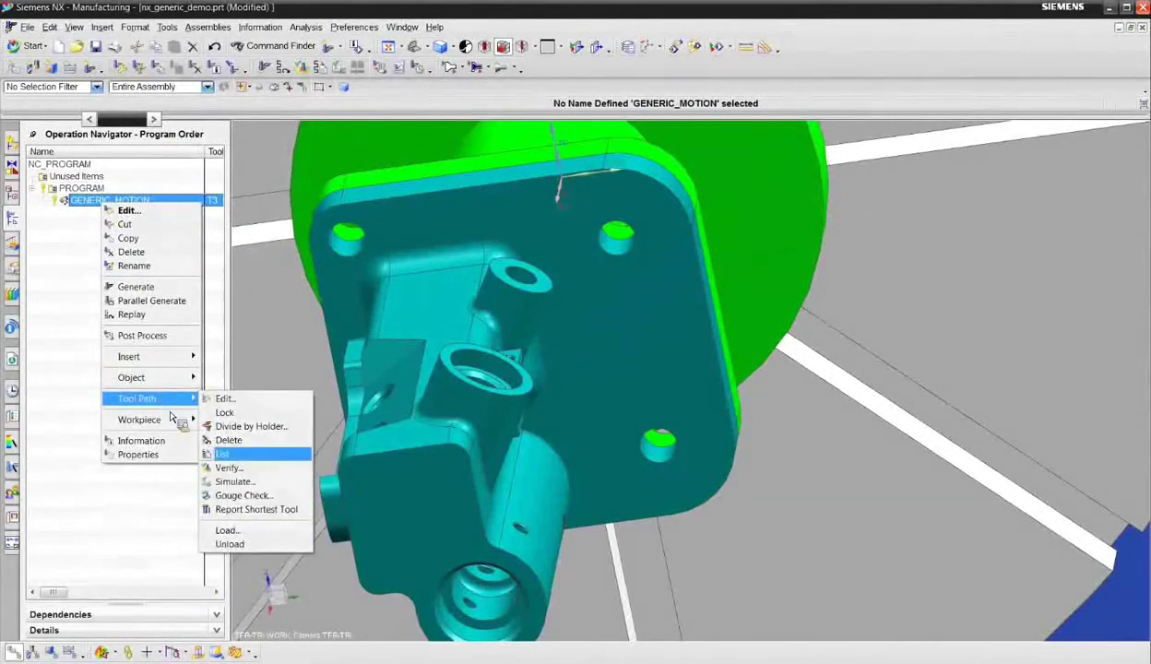
left_click(242, 484)
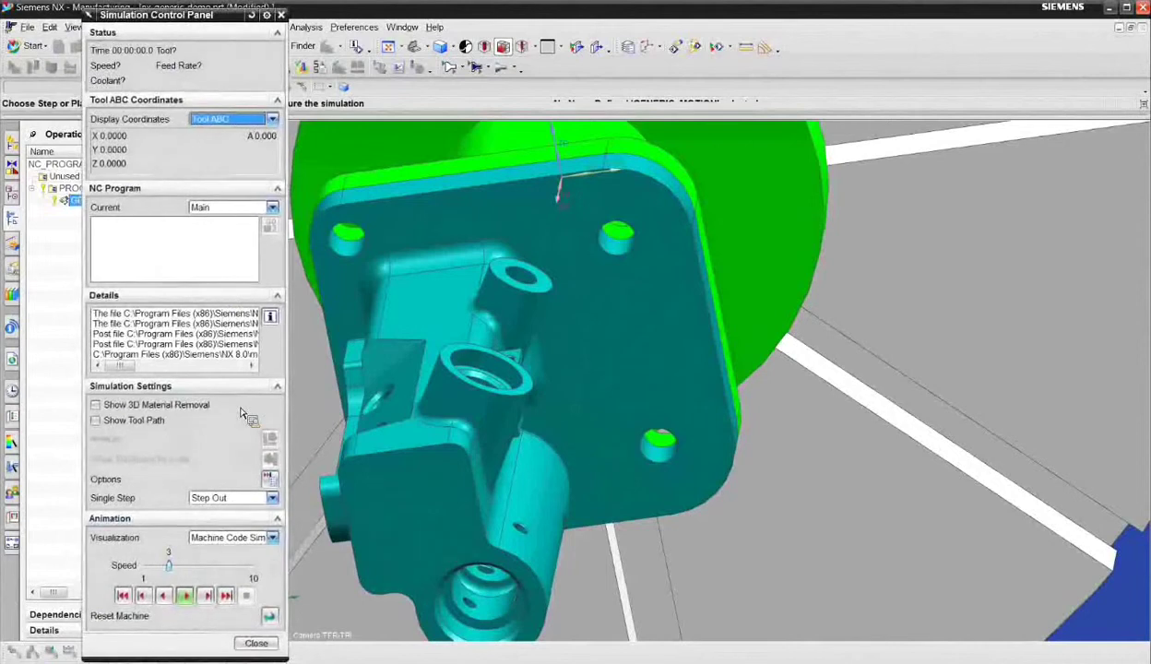
Play the Machine Code Simulate run with the speed lowered from 3 to 2
left_click(272, 538)
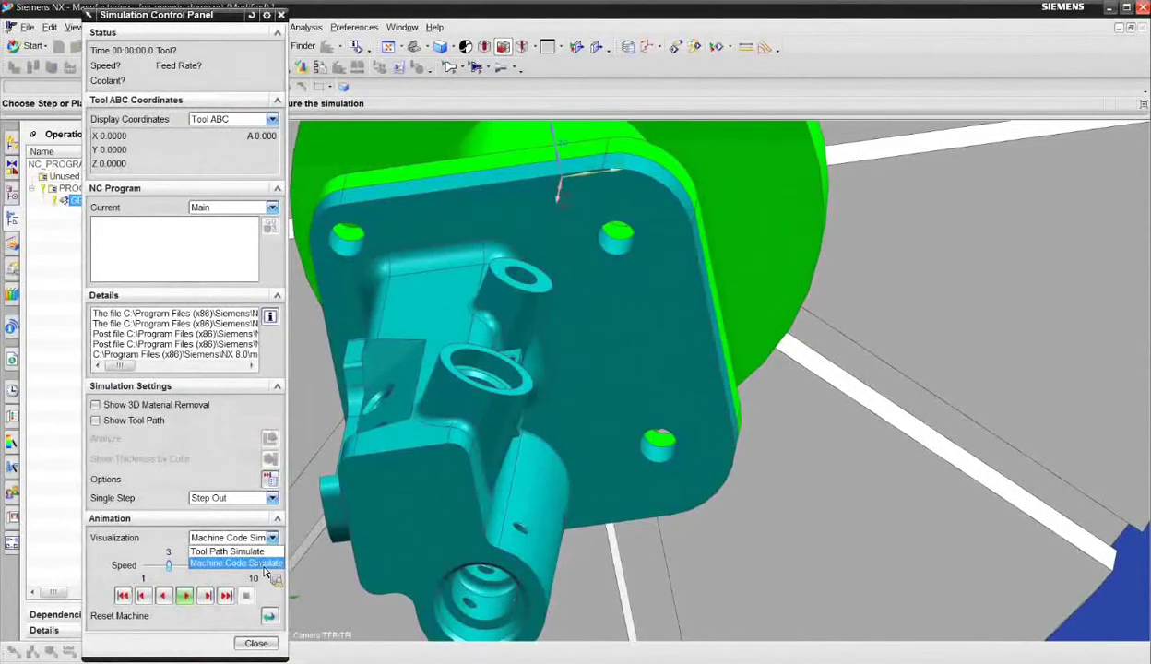
middle_click_drag(466, 399, 571, 402)
scroll(572, 402, "down", 2)
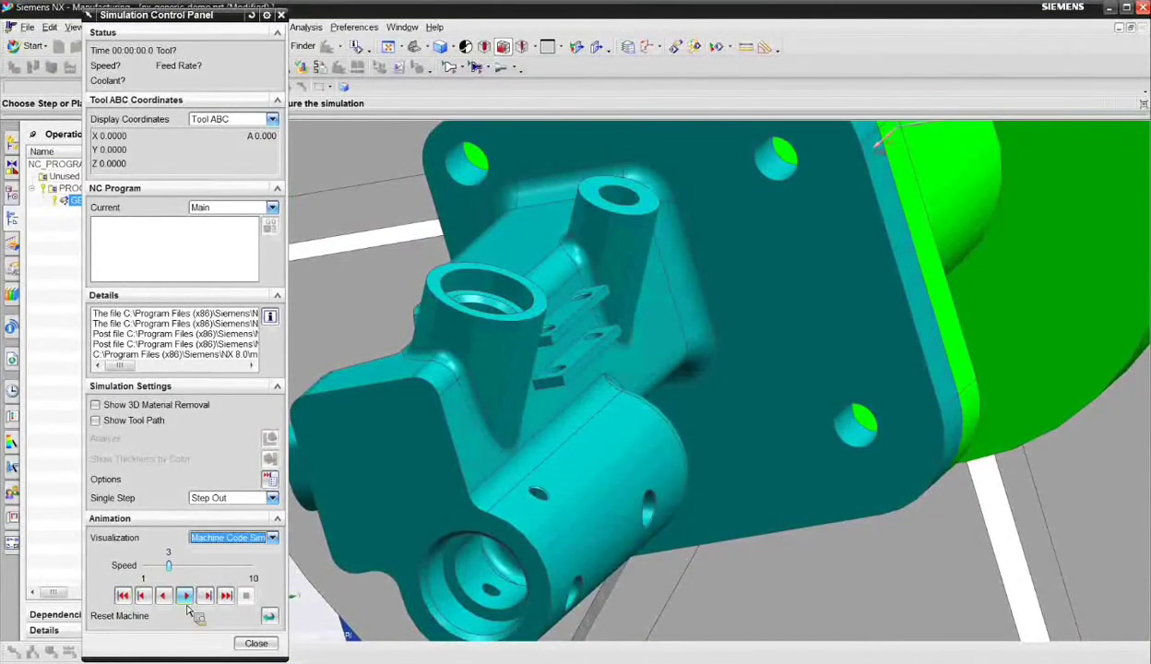
left_click_drag(169, 566, 157, 565)
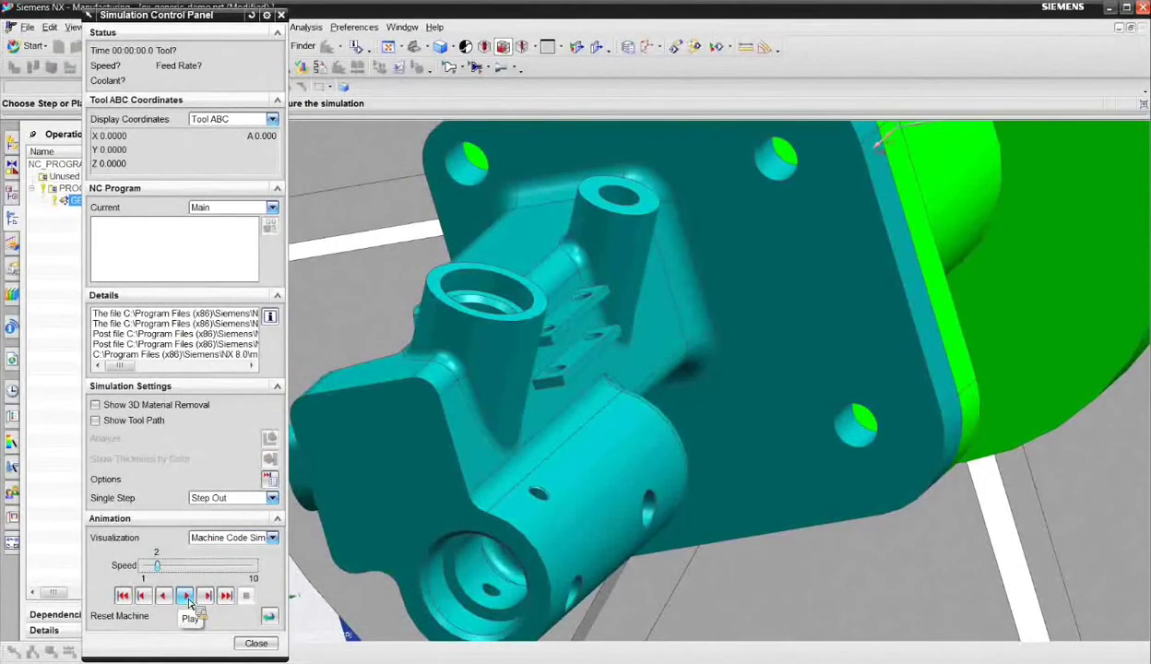
left_click(186, 597)
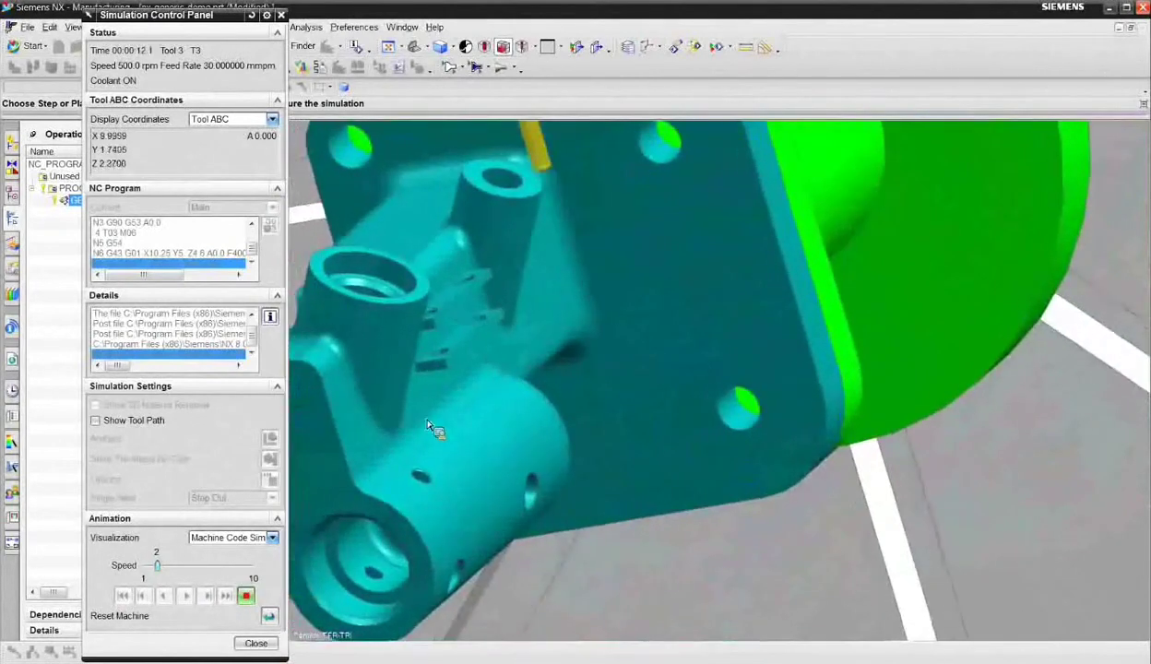
Orbit and zoom around the rotary table to inspect the machined pocket until the program ends
scroll(499, 308, "up", 3)
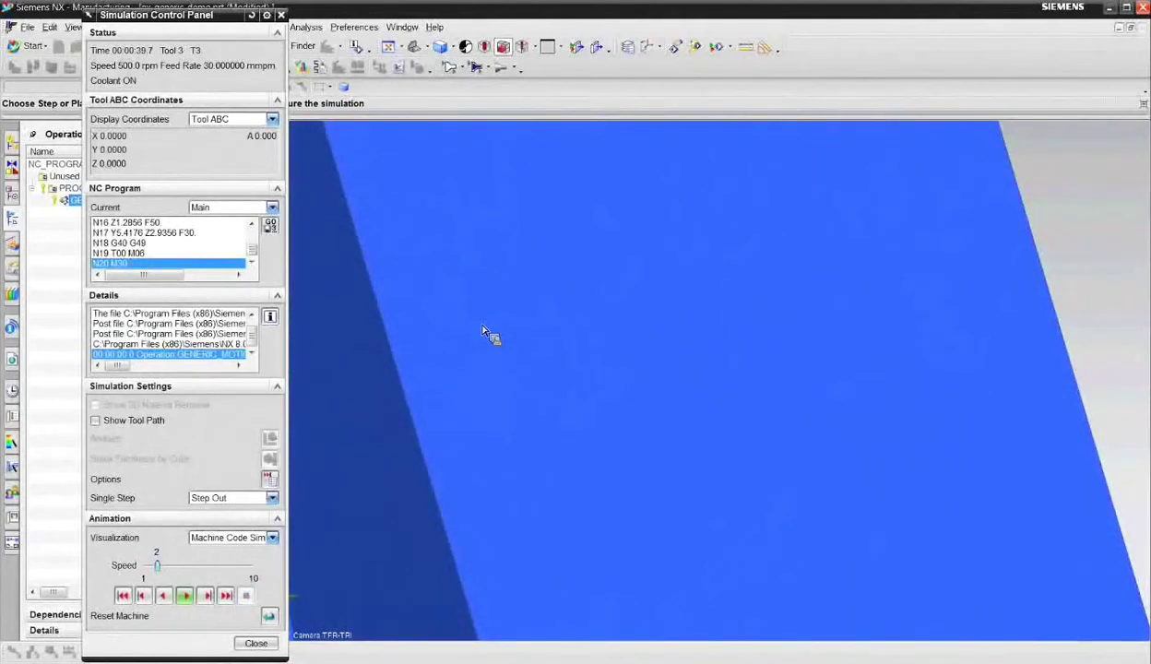
scroll(595, 432, "down", 5)
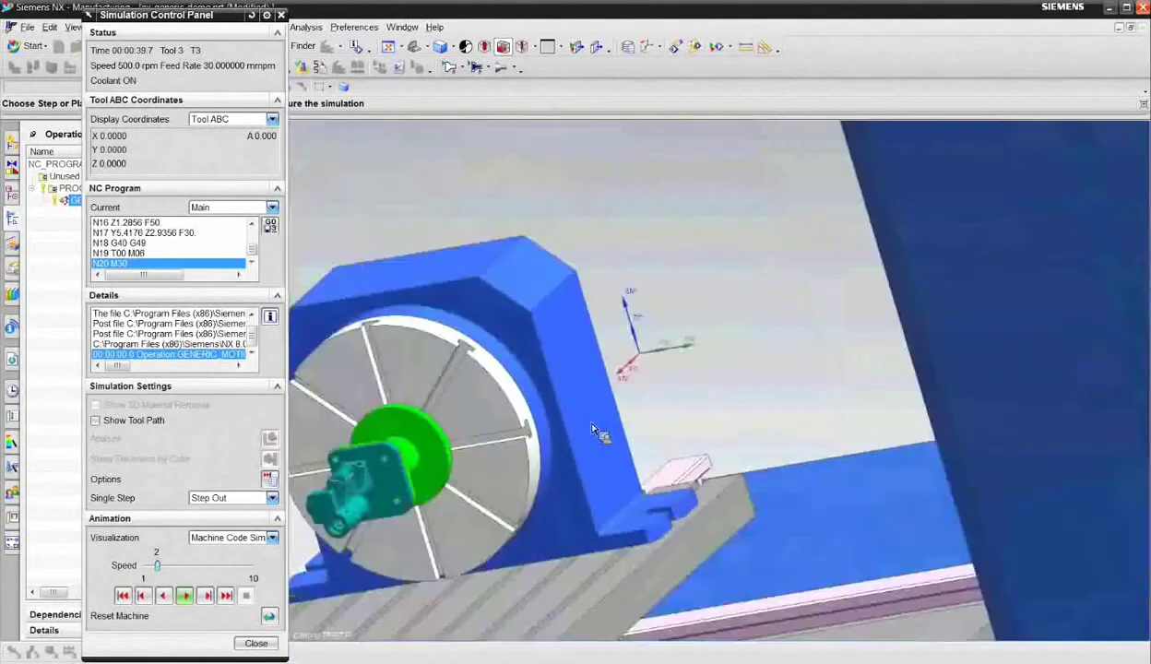
middle_click_drag(595, 432, 744, 293)
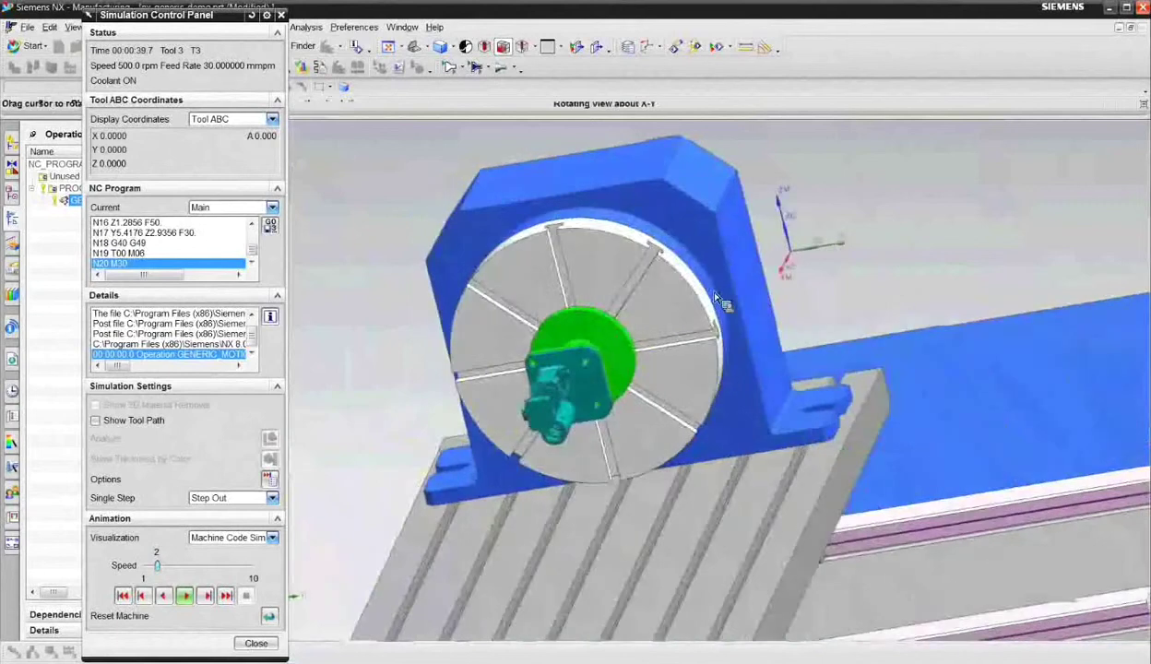
scroll(565, 404, "up", 5)
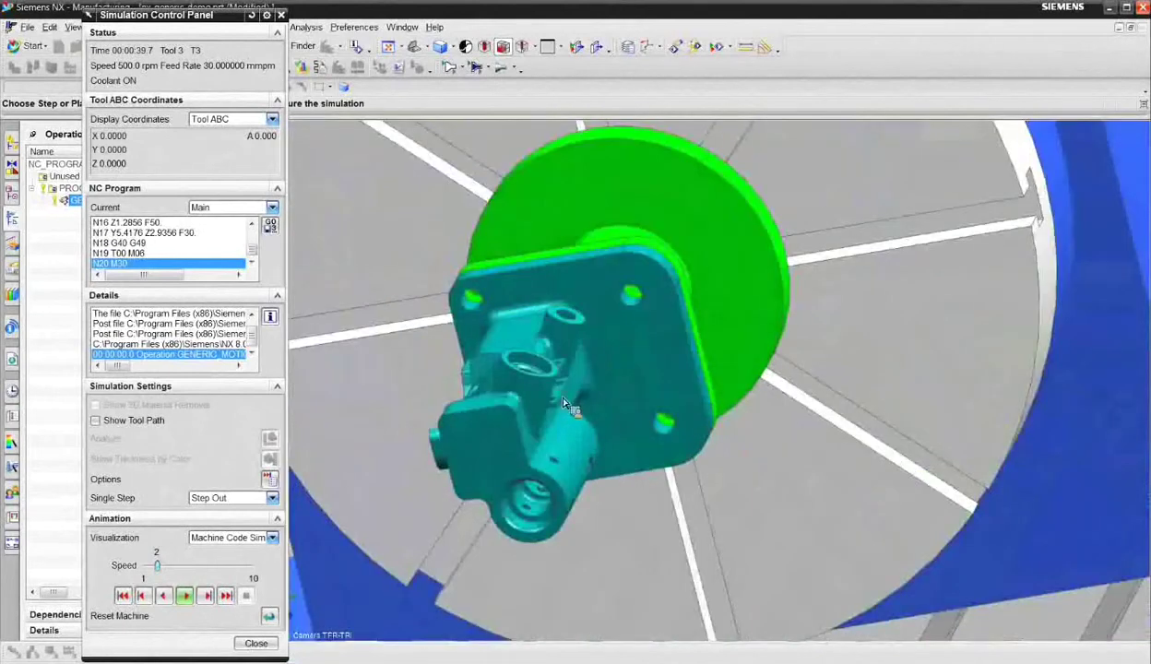
middle_click_drag(566, 403, 621, 403)
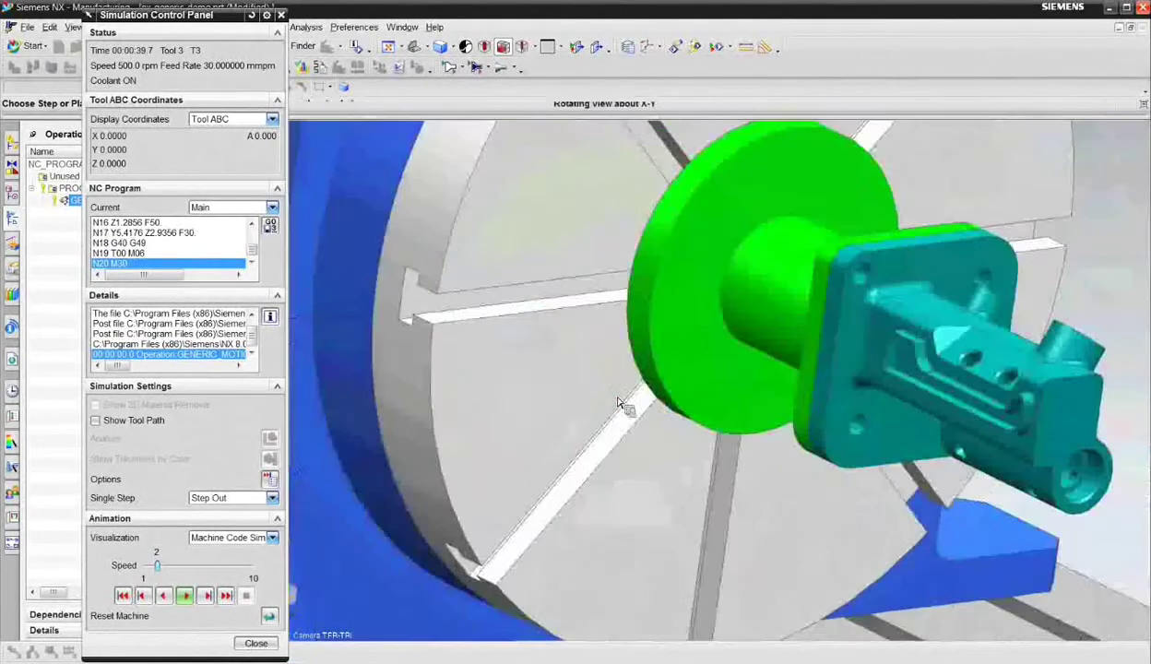
middle_click_drag(443, 448, 653, 356)
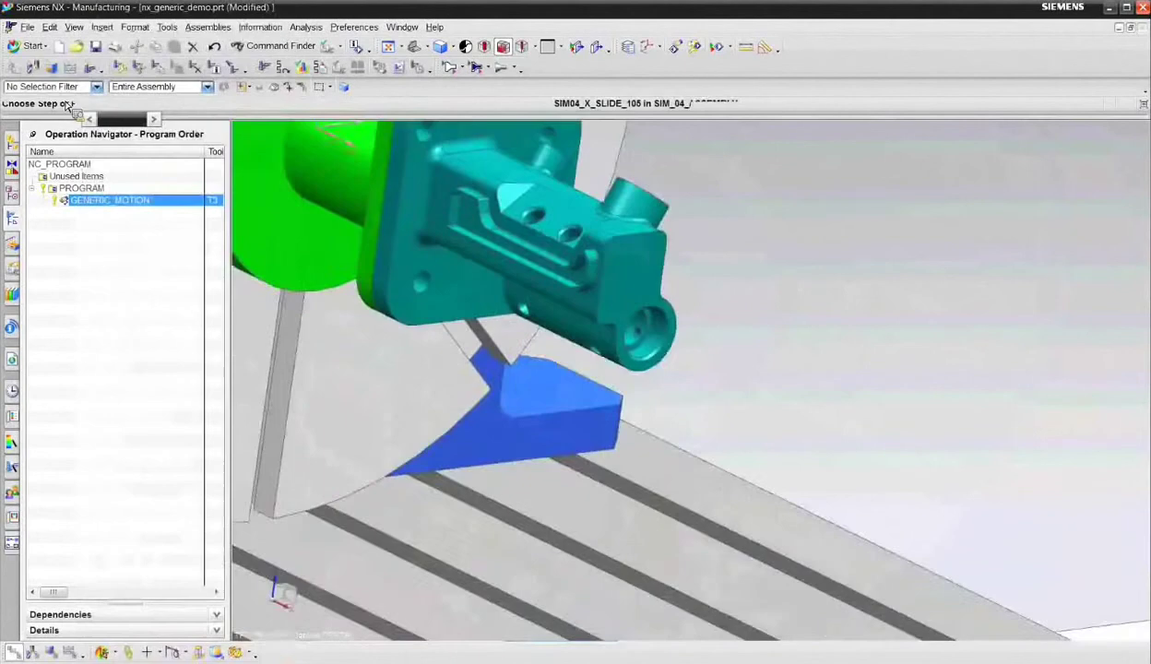
middle_click_drag(456, 305, 441, 365)
scroll(430, 369, "up", 5)
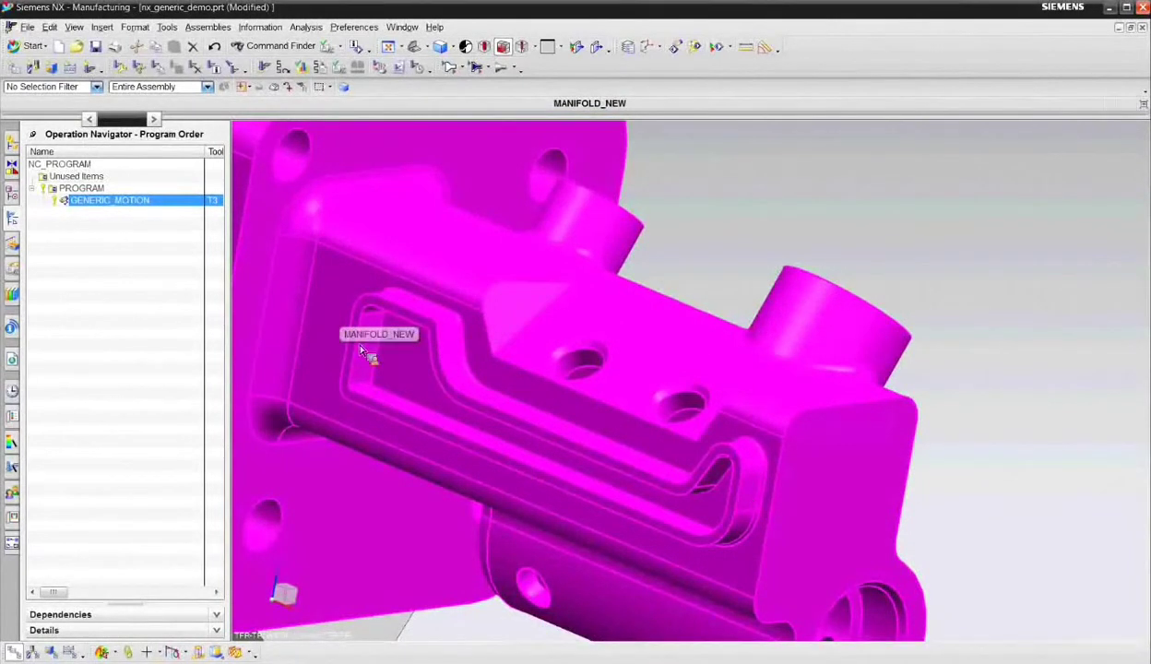
Uncheck sim04_mill_4ax in the Assembly Navigator, leaving the manifold and green fixture visible
scroll(473, 376, "down", 5)
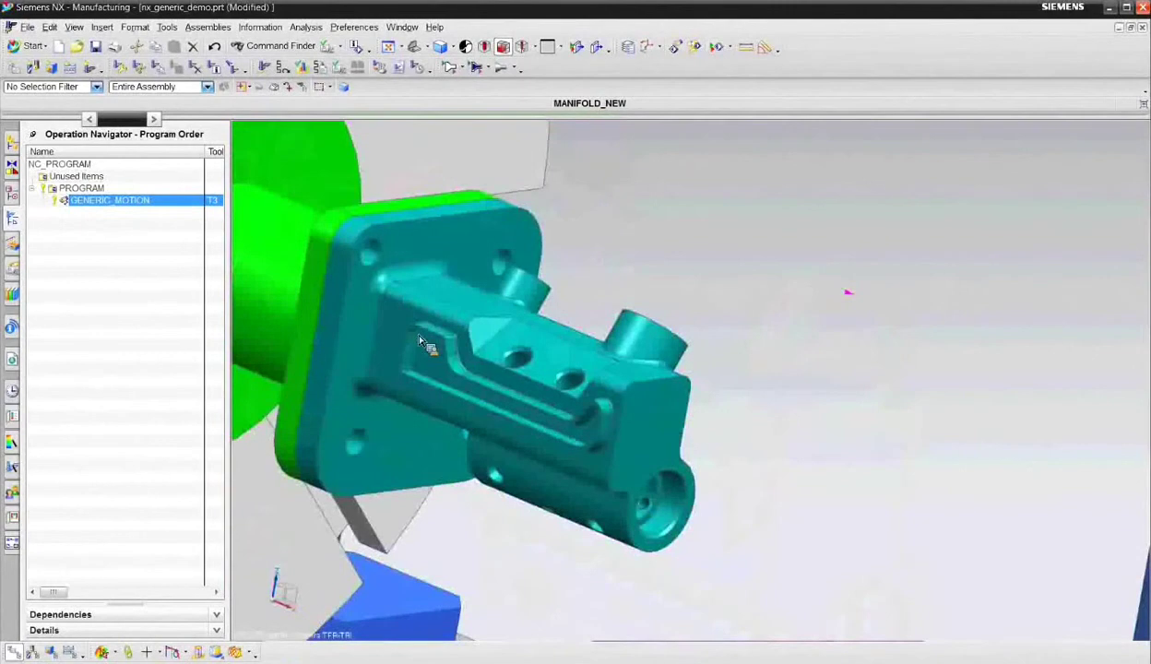
left_click(103, 27)
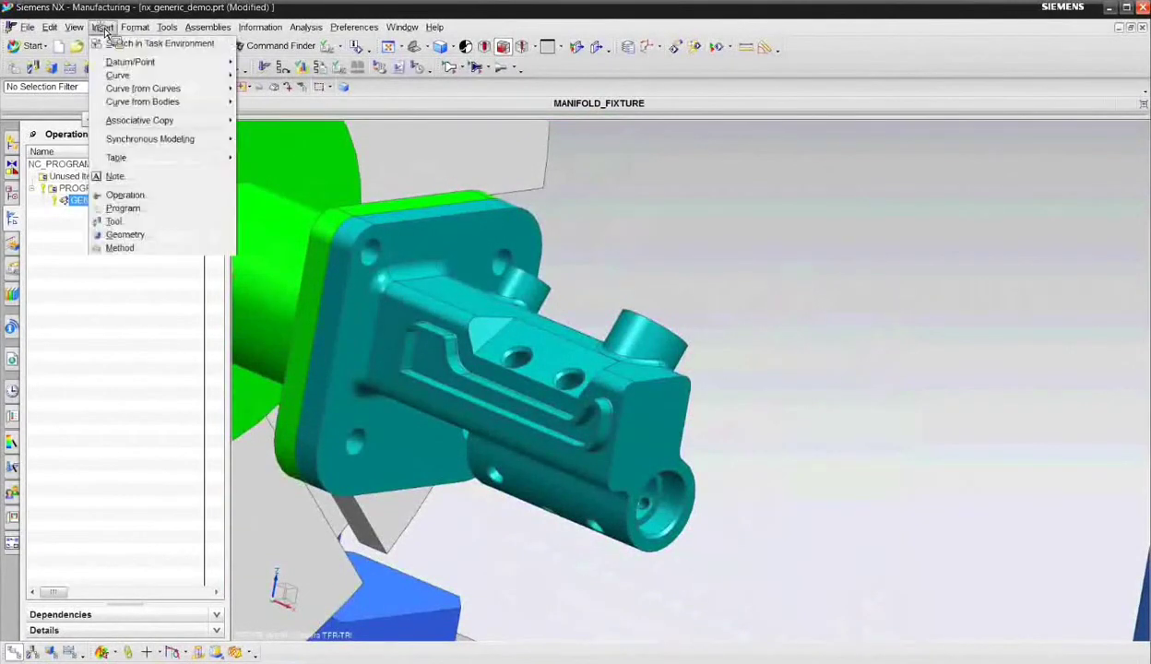
left_click(560, 198)
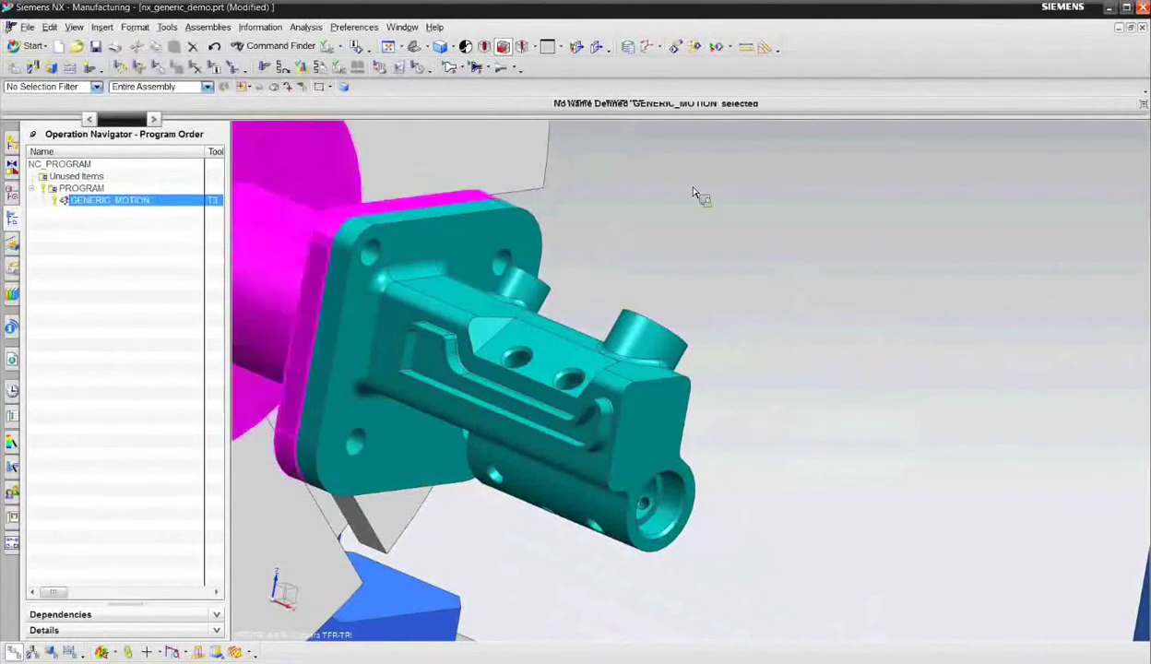
left_click(13, 144)
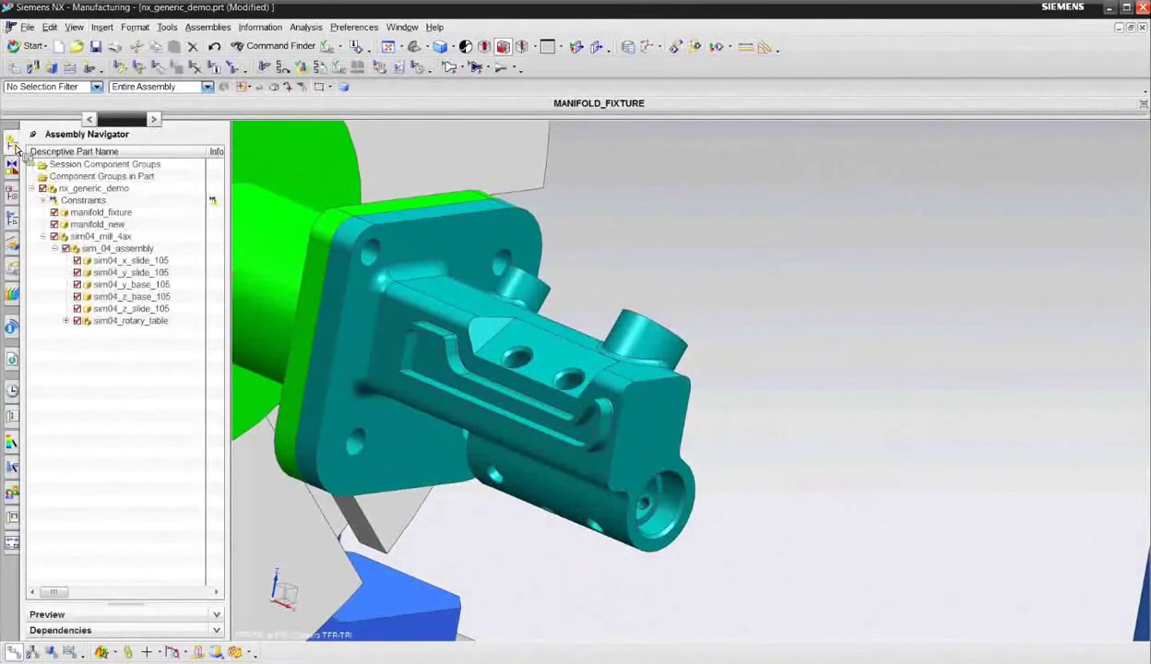
left_click(56, 237)
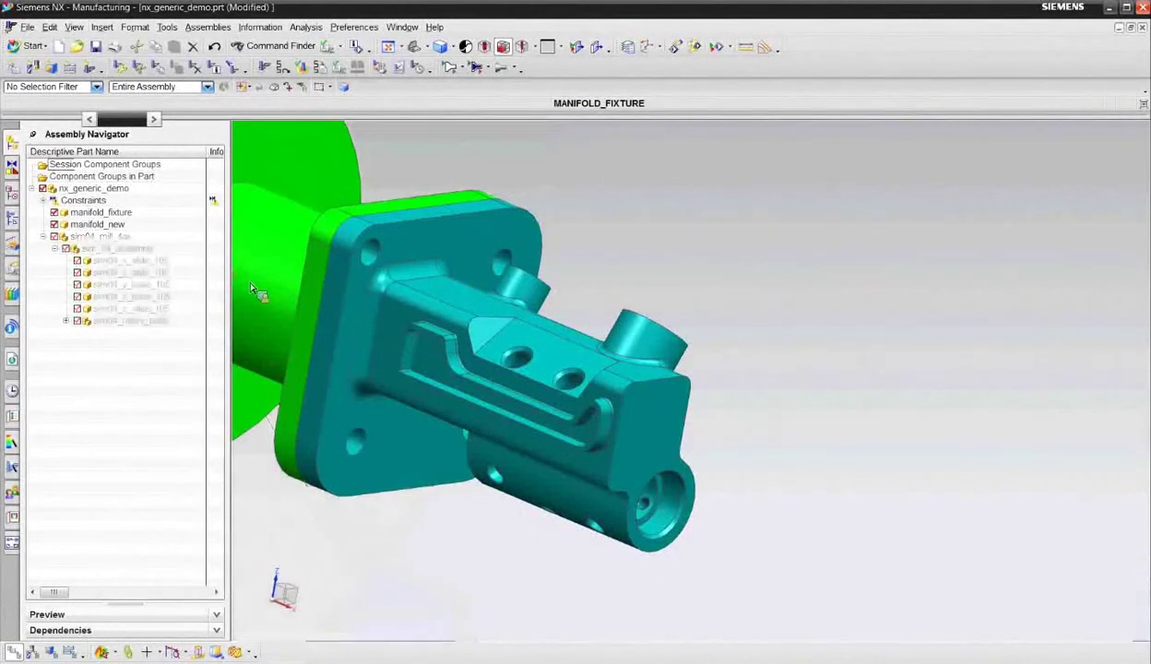
middle_click_drag(905, 506, 858, 436)
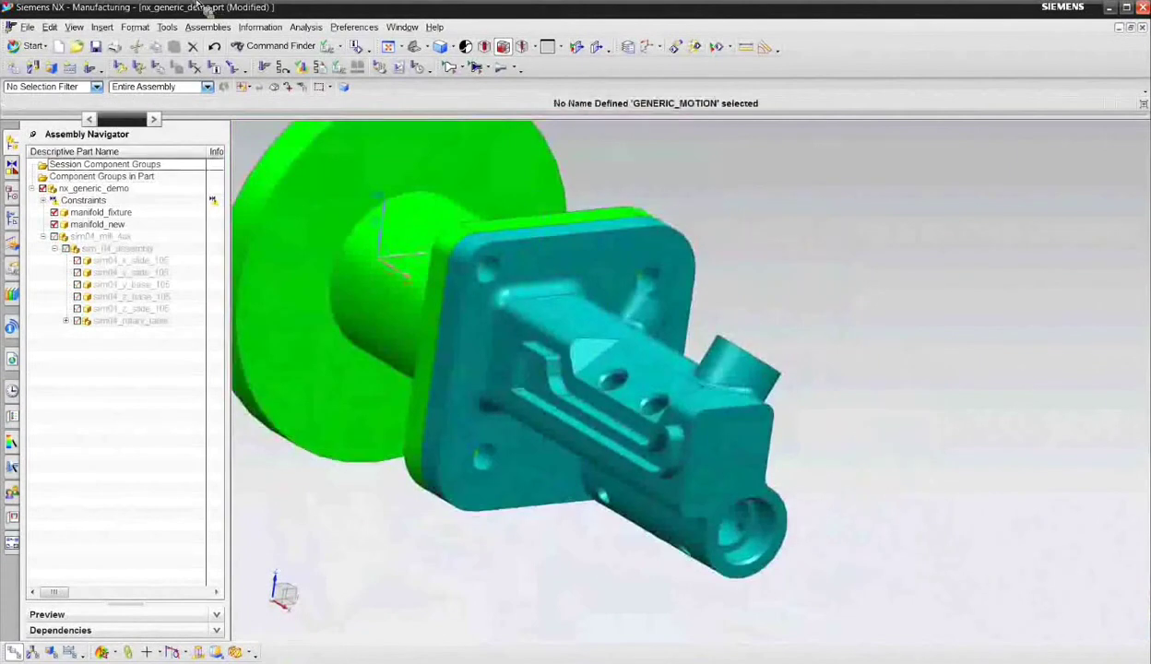
Create a Generic Motion operation using the T2 milling tool and start a new sub-operation
left_click(102, 28)
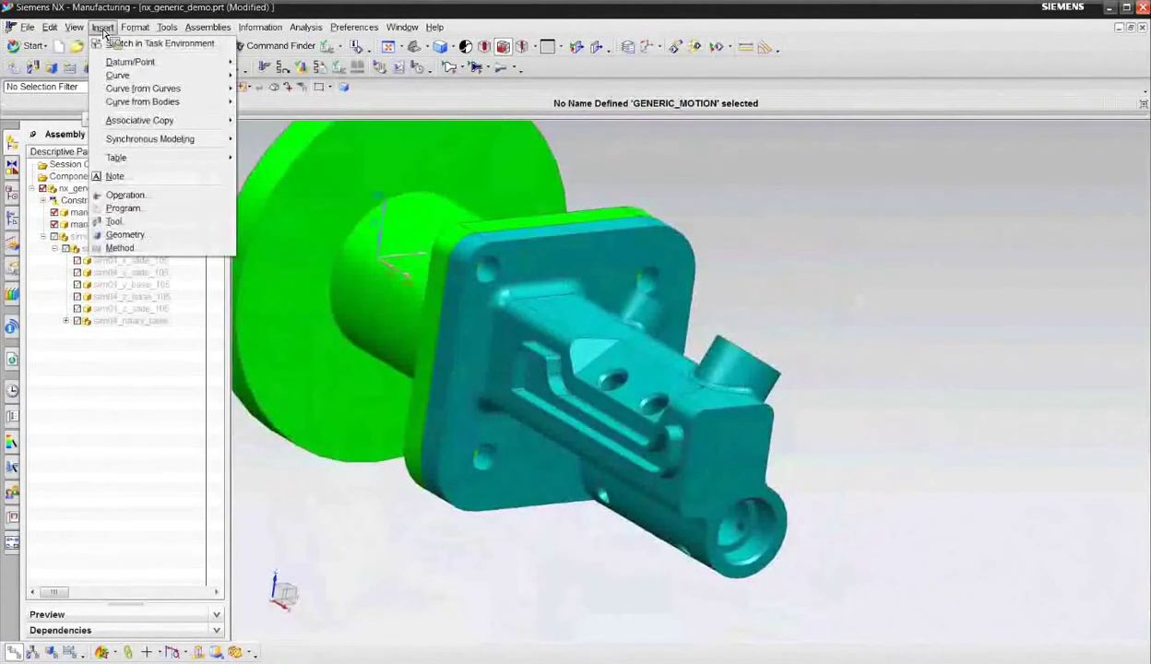
left_click(124, 196)
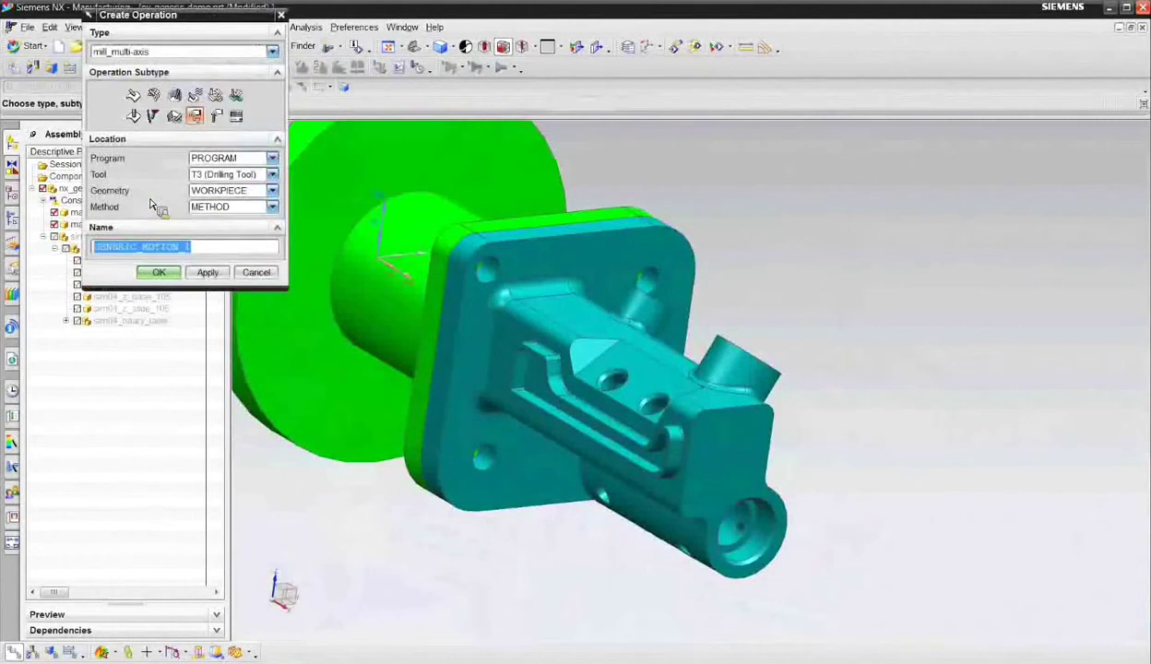
left_click(232, 175)
left_click(235, 223)
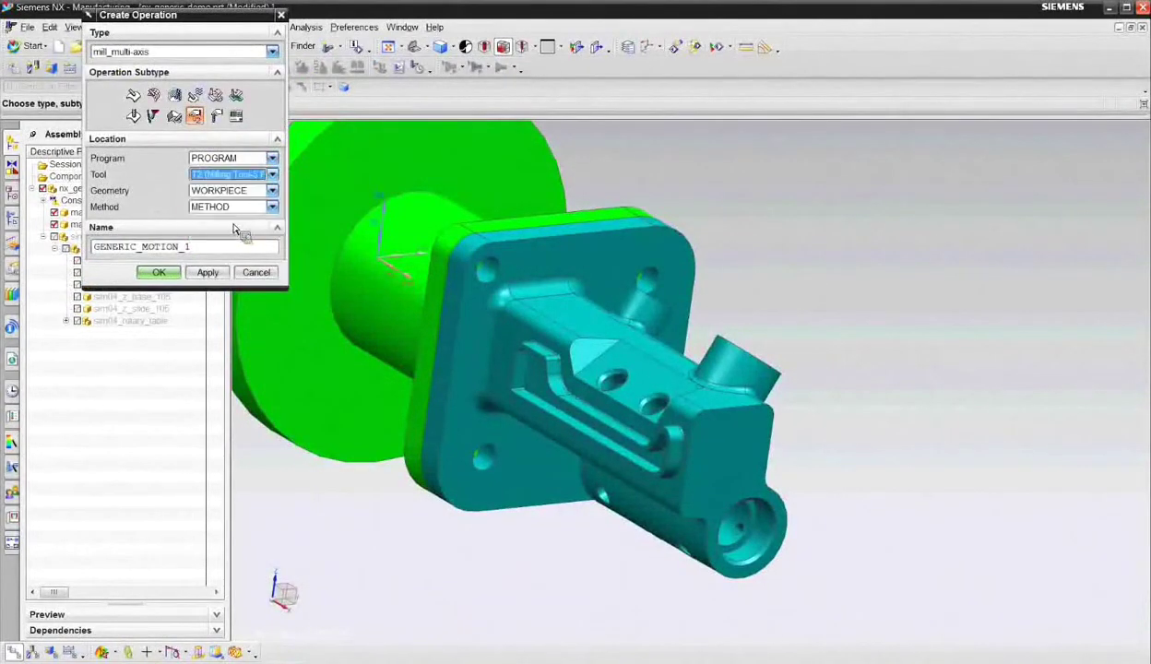
left_click(160, 274)
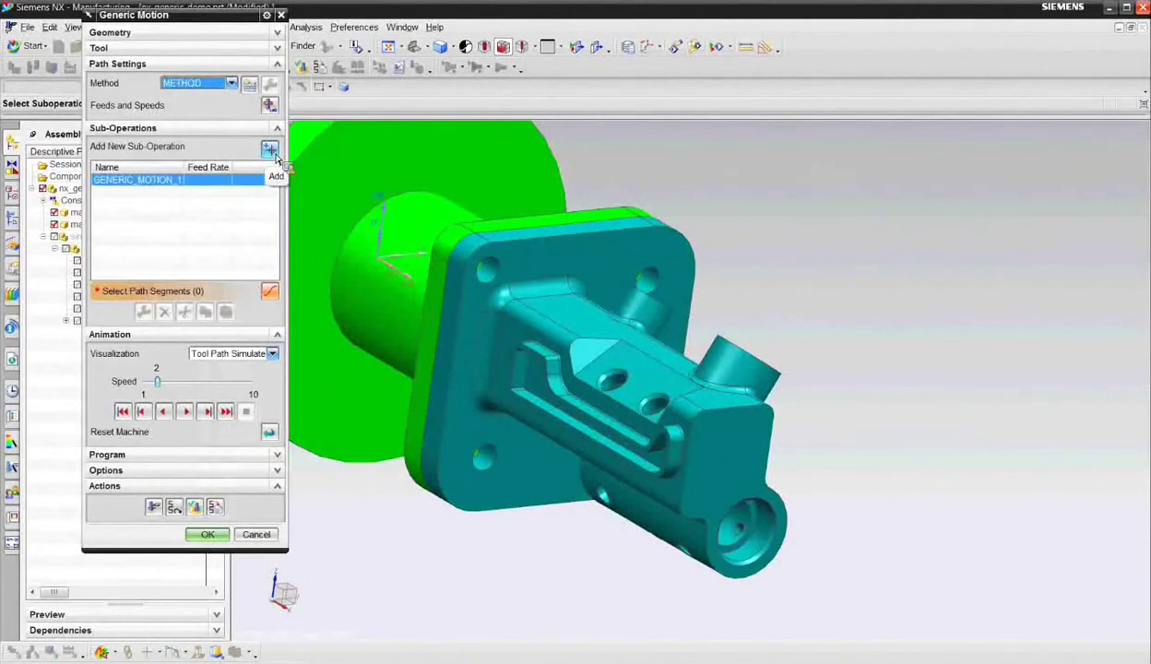
left_click(274, 154)
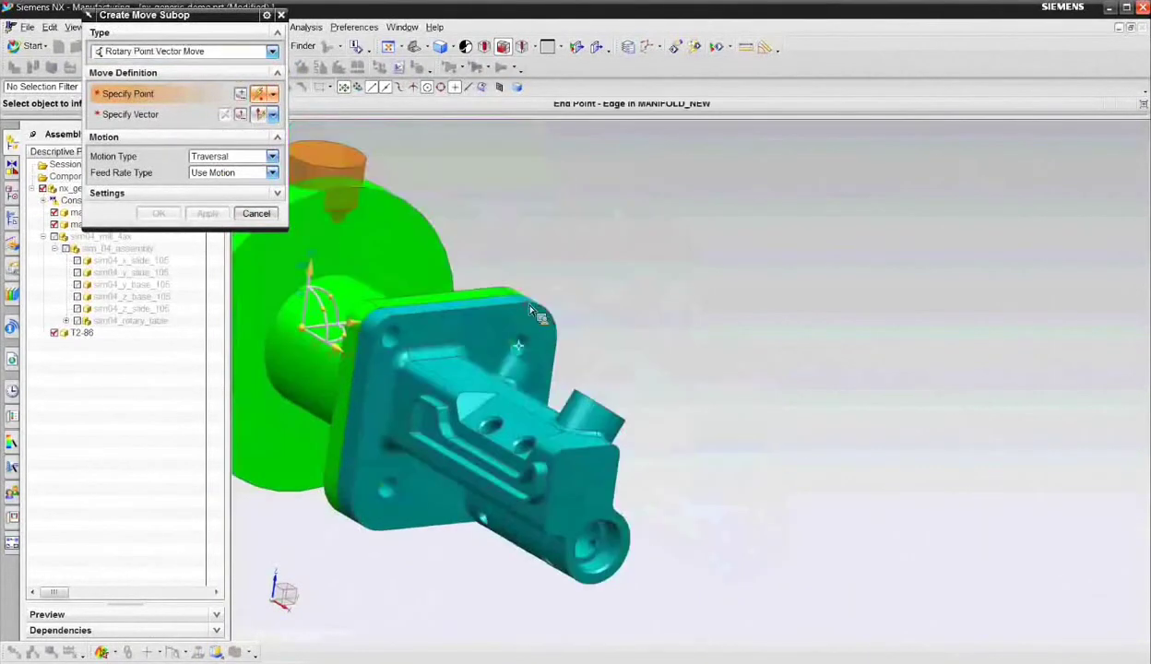
Add a rotary move from a point on the part's top edge, raising the tool along XC
left_click(533, 312)
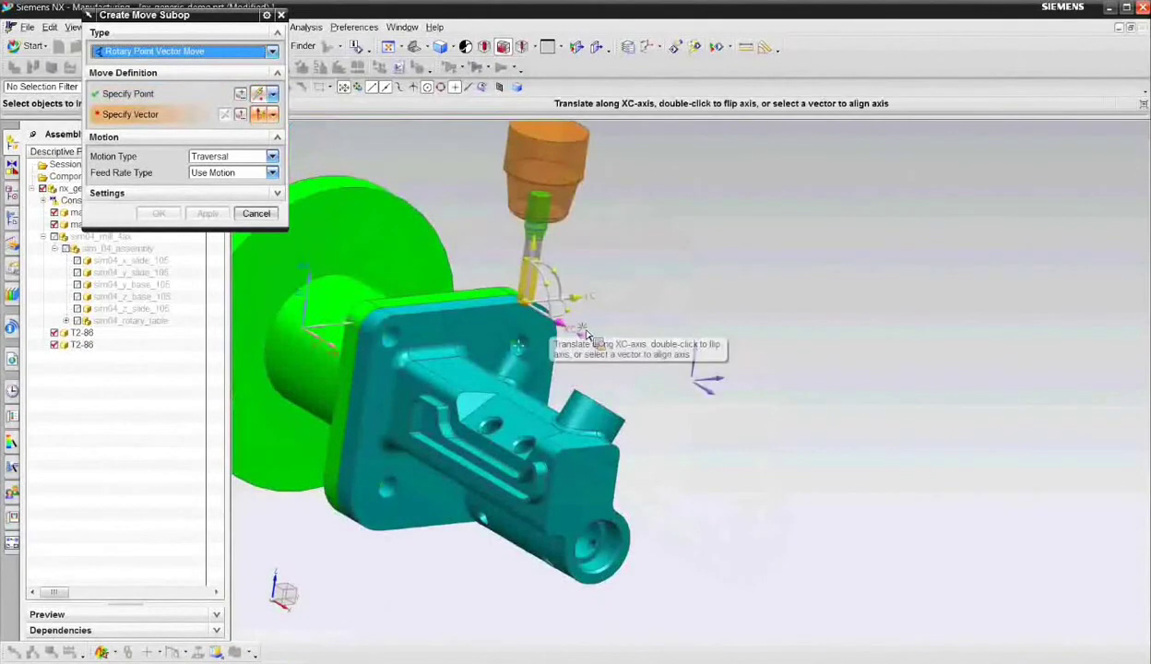
left_click(588, 336)
left_click_drag(588, 336, 673, 328)
middle_click_drag(673, 342, 685, 423)
left_click_drag(711, 328, 752, 321)
left_click_drag(731, 275, 745, 152)
middle_click_drag(580, 343, 567, 305)
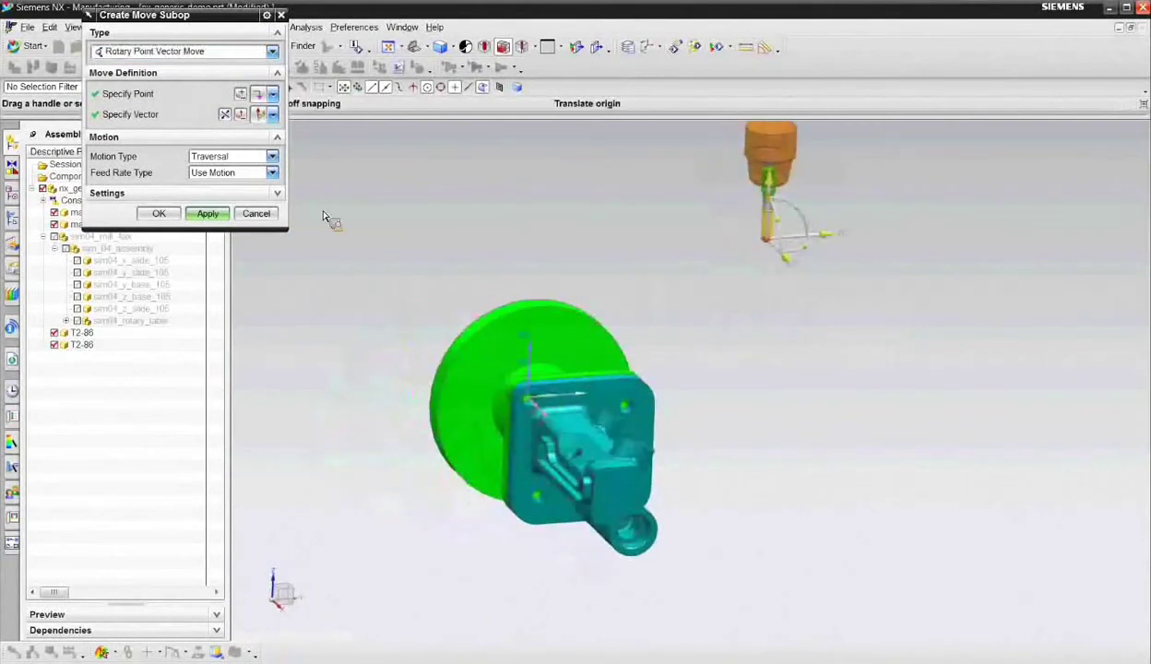
left_click(212, 214)
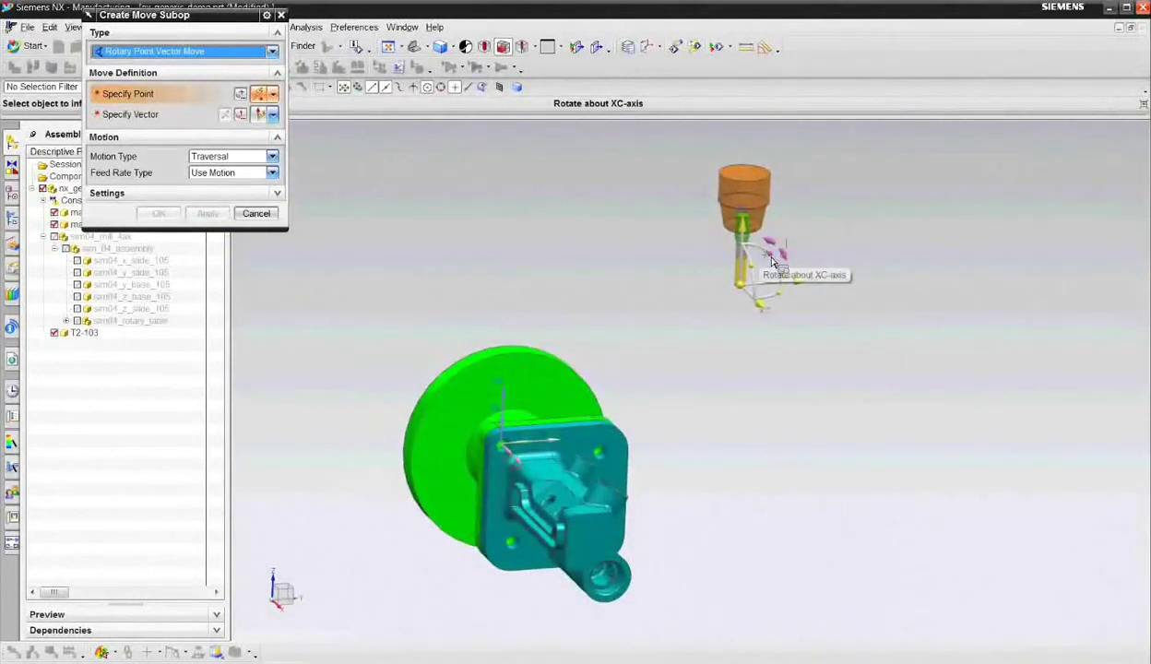
Add a second rotary move tilting the tool 85° about the XC axis
left_click_drag(773, 263, 734, 281)
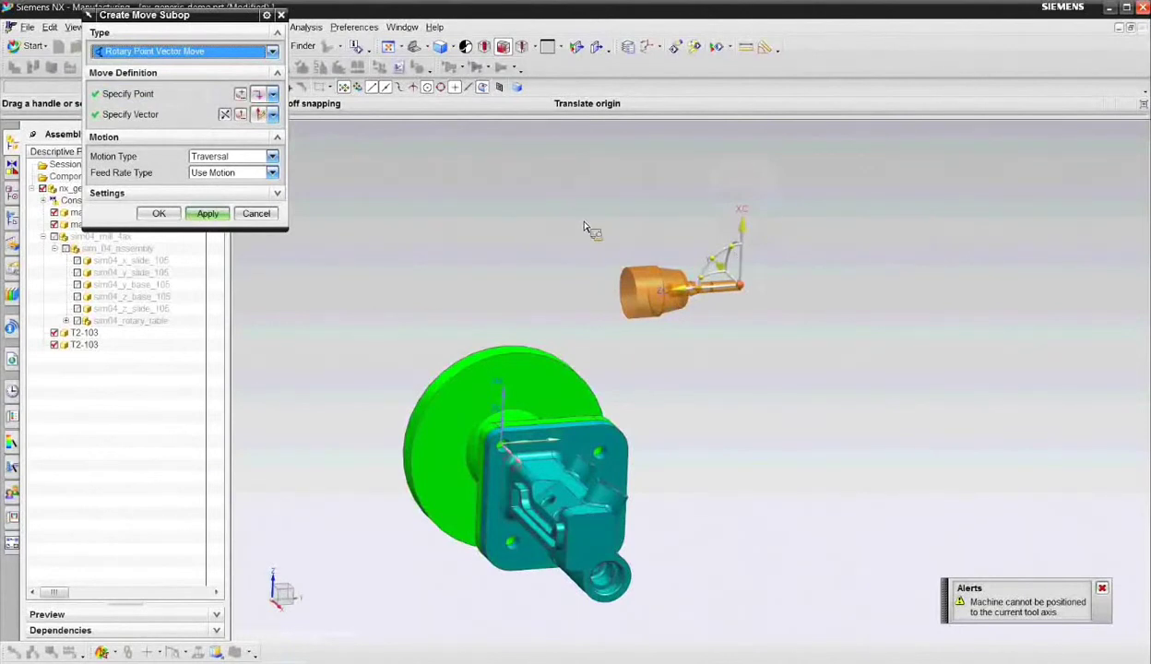
middle_click_drag(584, 227, 719, 287)
left_click_drag(732, 293, 620, 295)
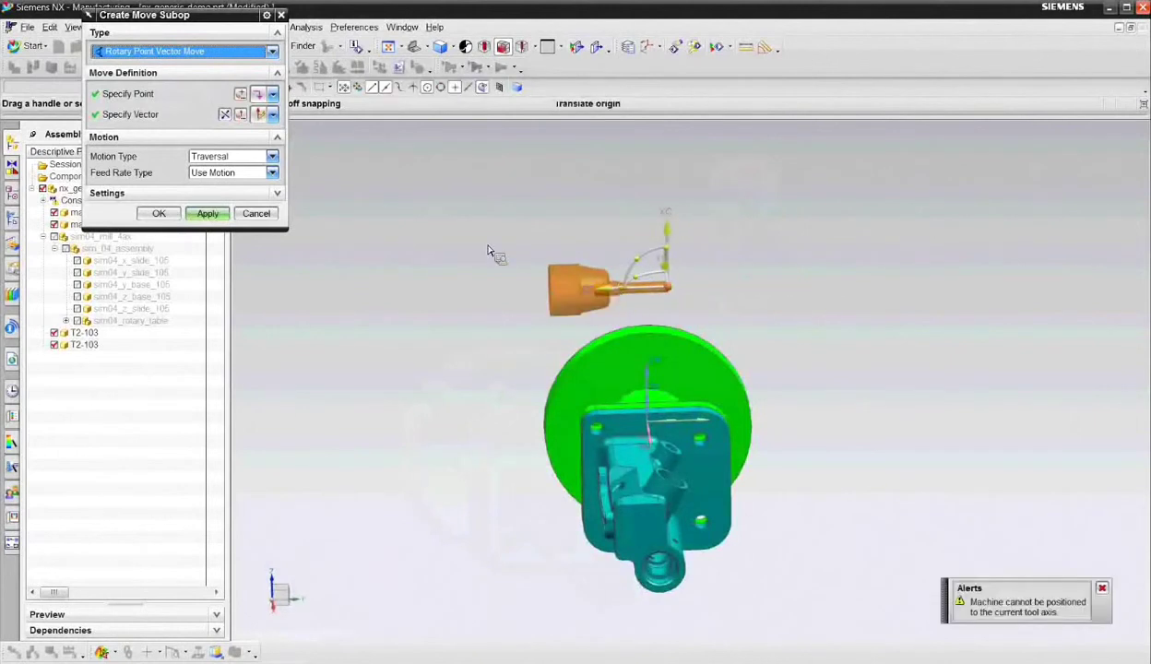
middle_click_drag(465, 244, 487, 258)
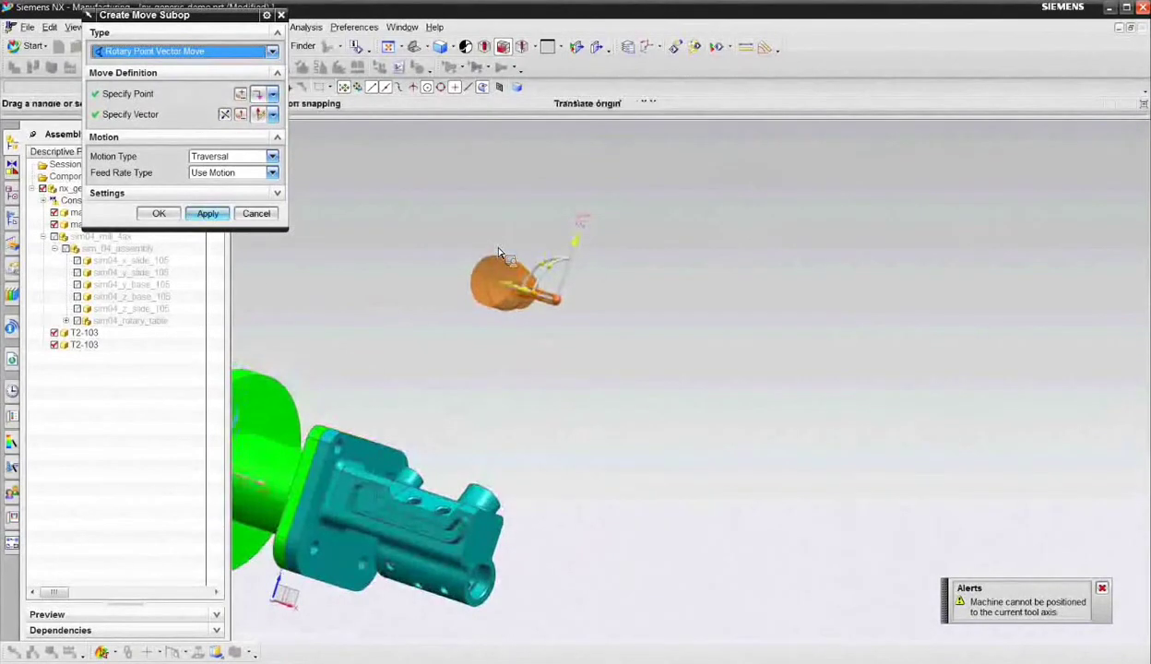
left_click(196, 218)
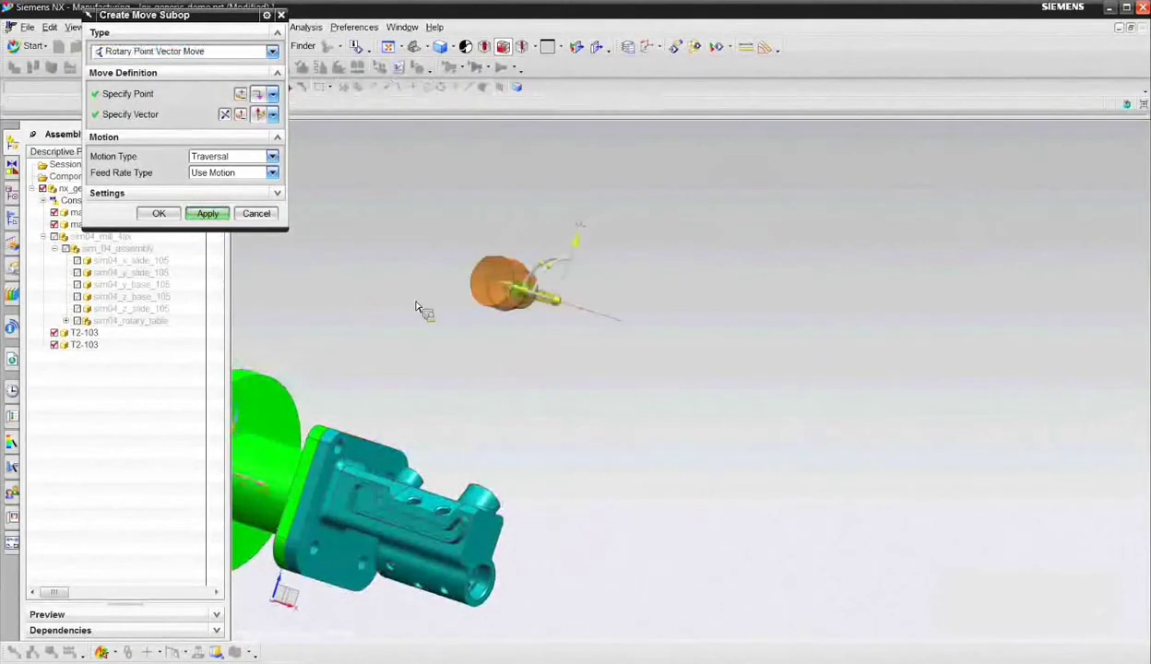
Add a rotary move to a pocket-edge point with an XC tool vector
middle_click_drag(403, 267, 314, 141)
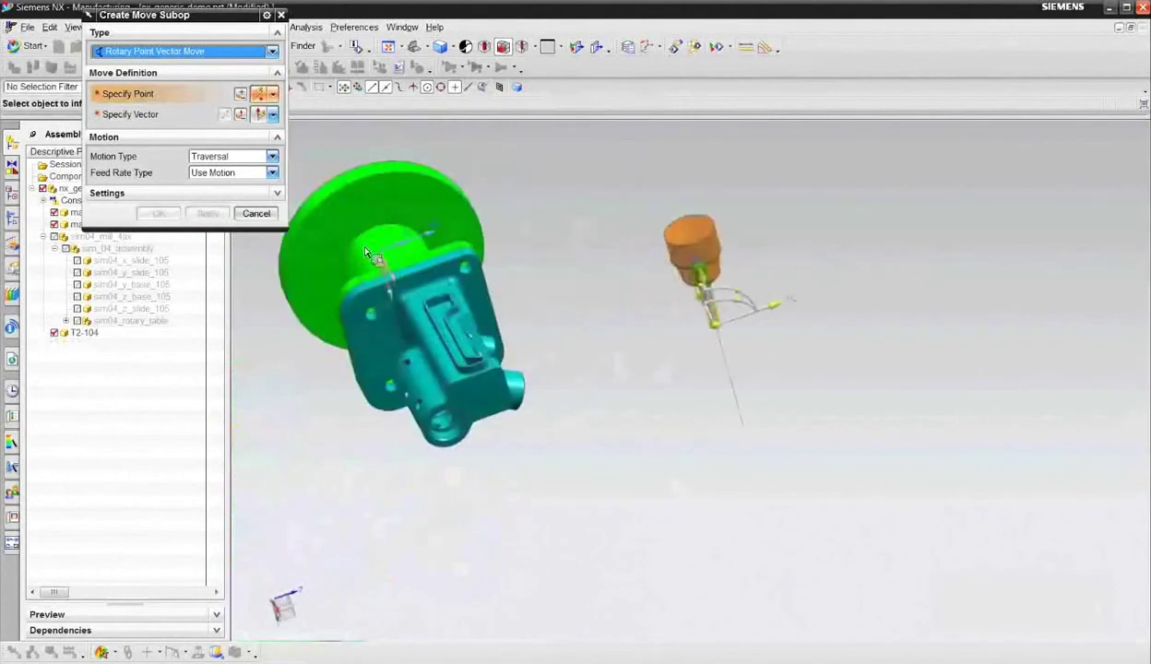
scroll(312, 139, "up", 3)
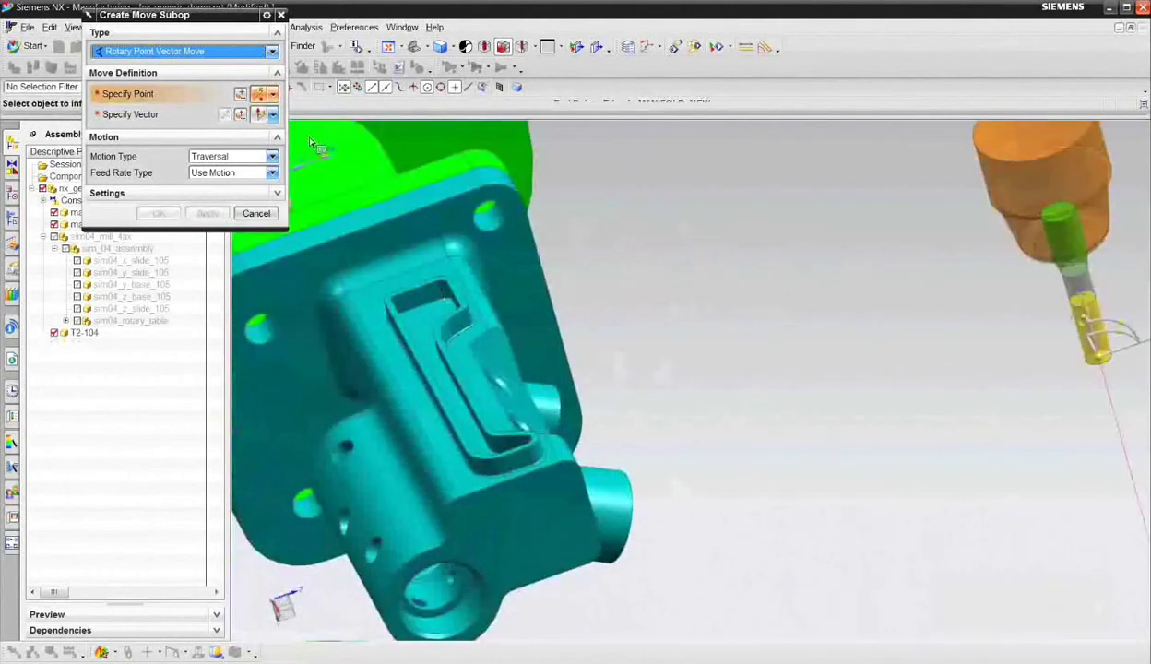
left_click(466, 314)
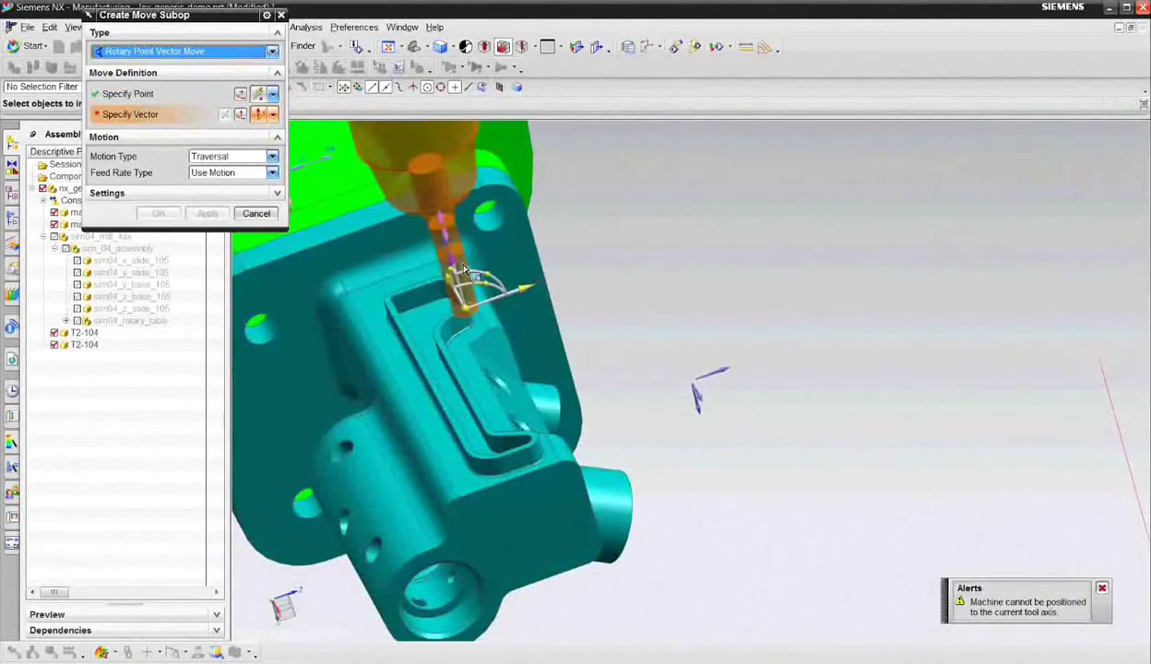
left_click(464, 271)
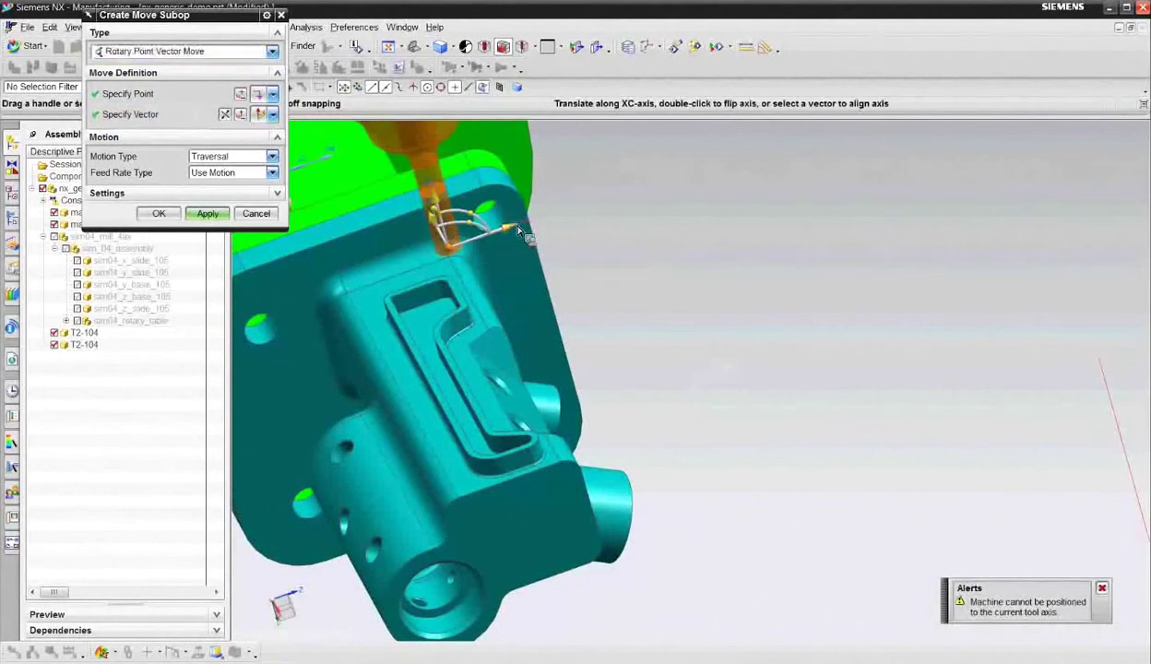
mouse_move(518, 231)
left_mouse_down()
mouse_move(539, 217)
mouse_move(525, 235)
left_mouse_up()
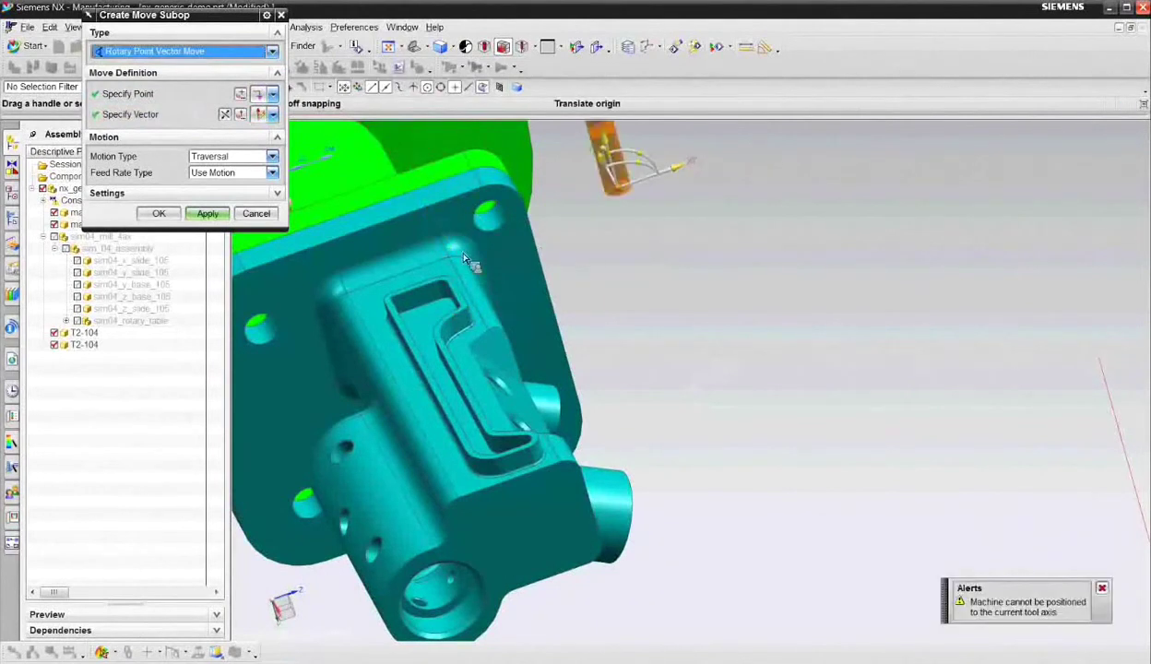
left_click(209, 214)
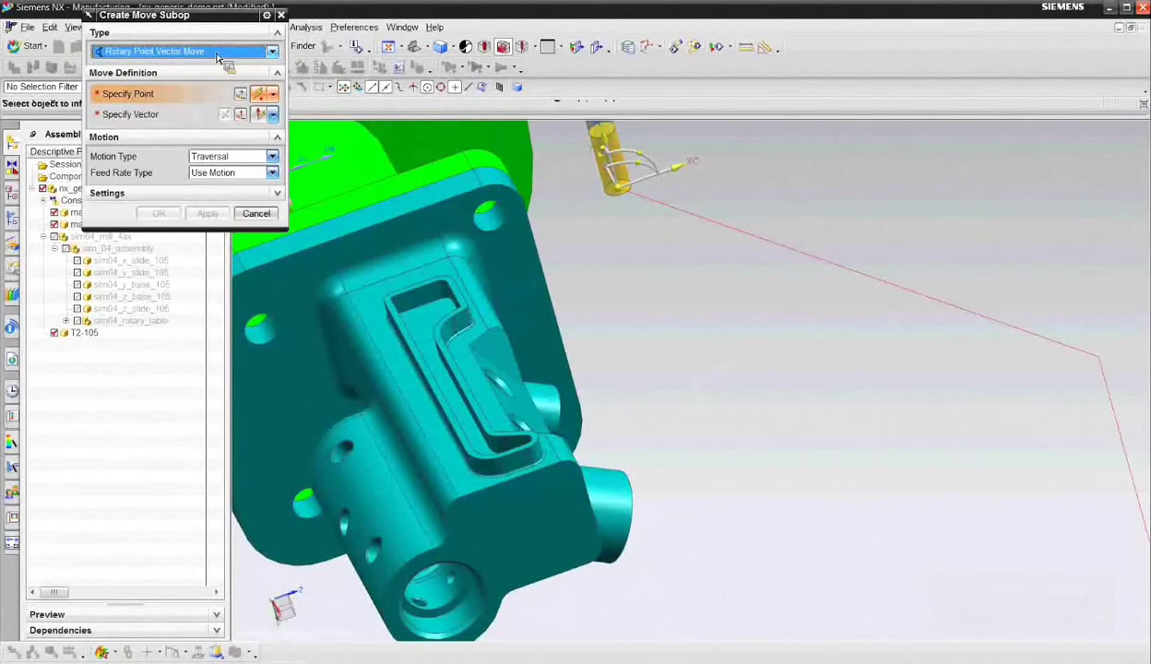
Add a Rapid rotary move to a point on the pocket rim along XC
scroll(418, 277, "up", 3)
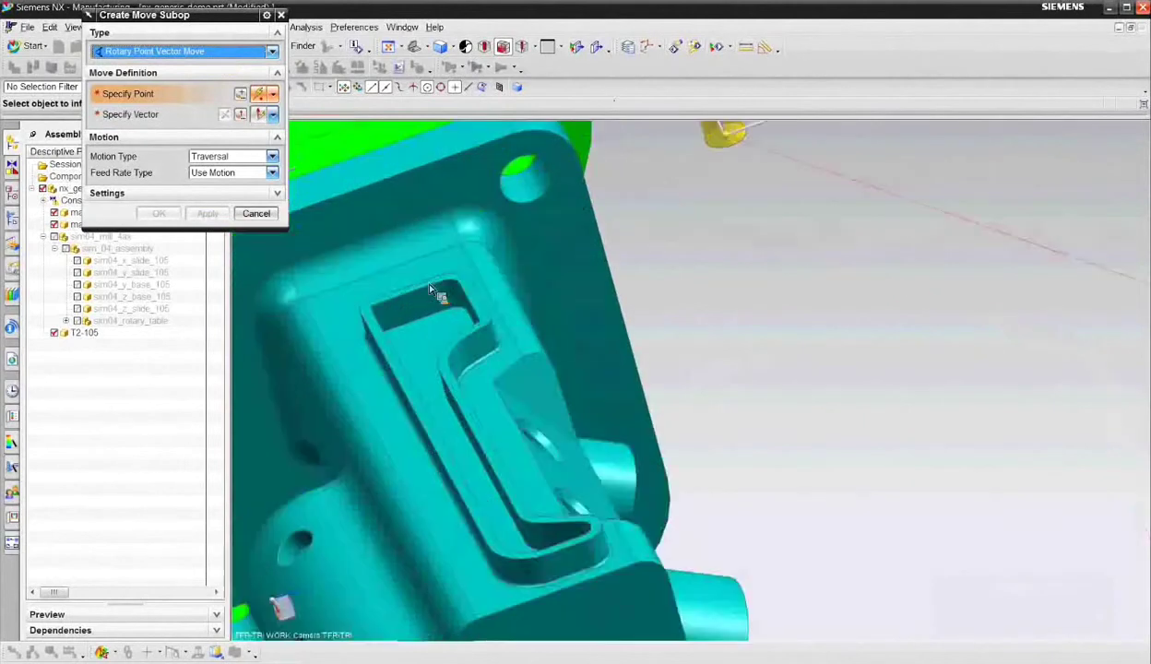
left_click(496, 327)
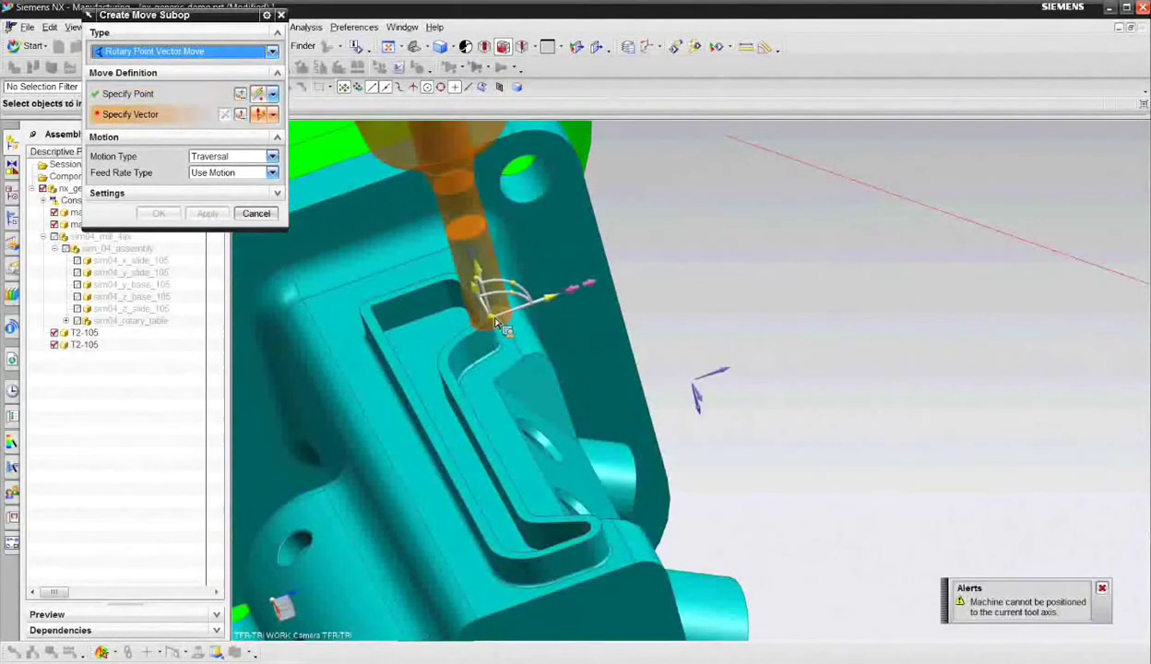
left_click(556, 304)
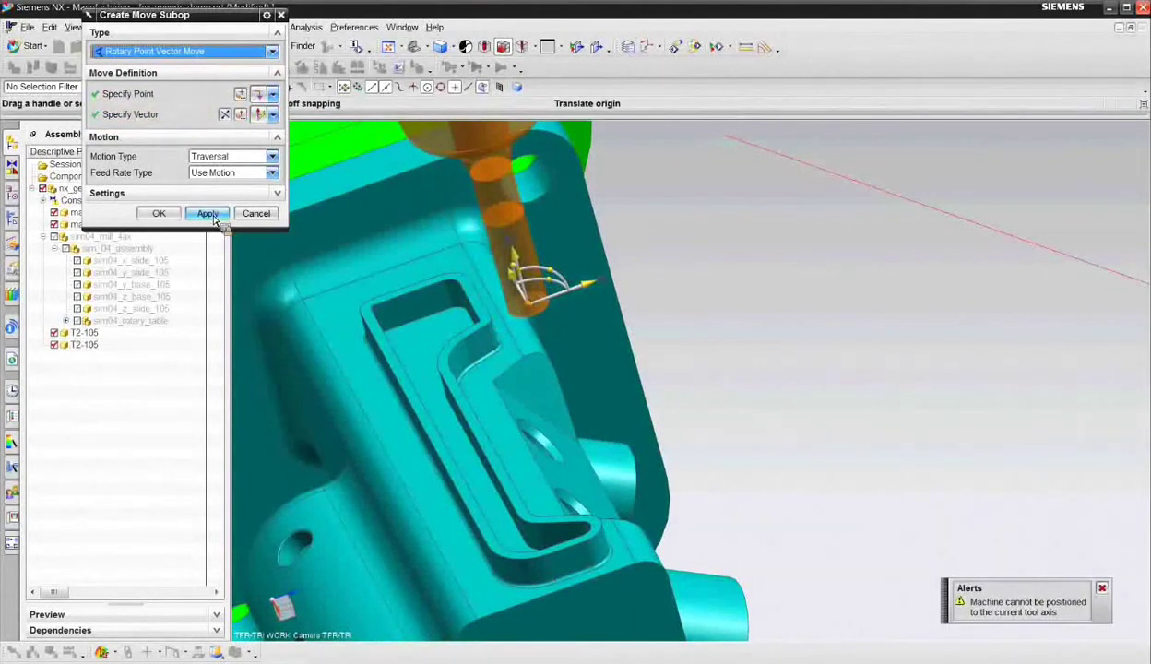
left_click(233, 159)
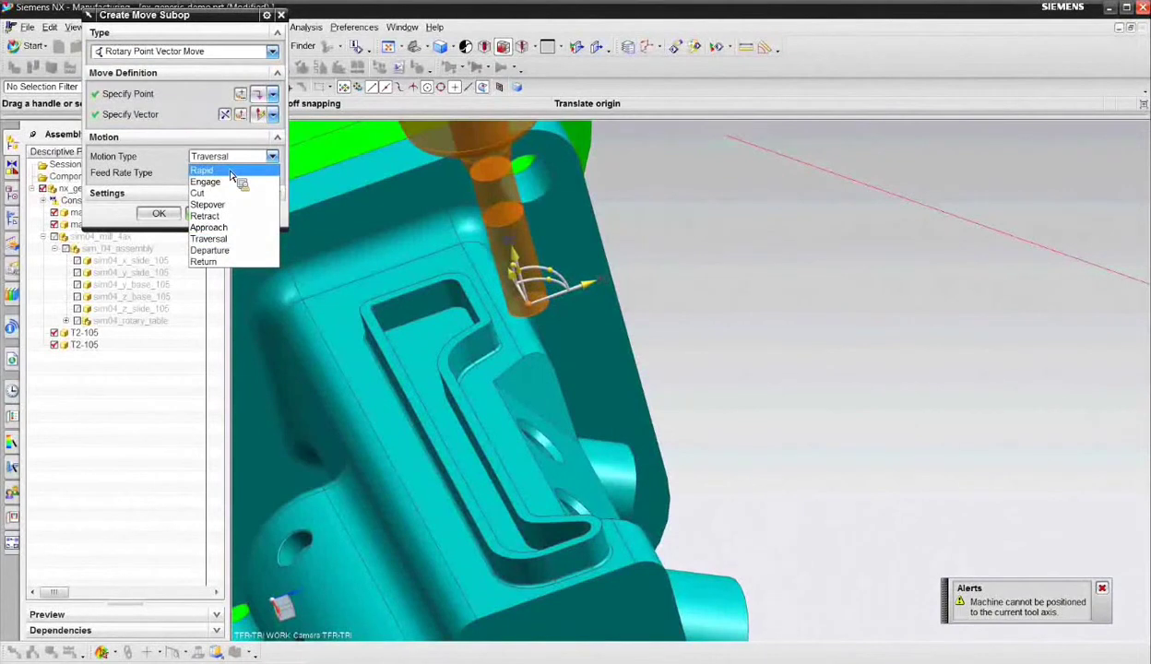
left_click(204, 170)
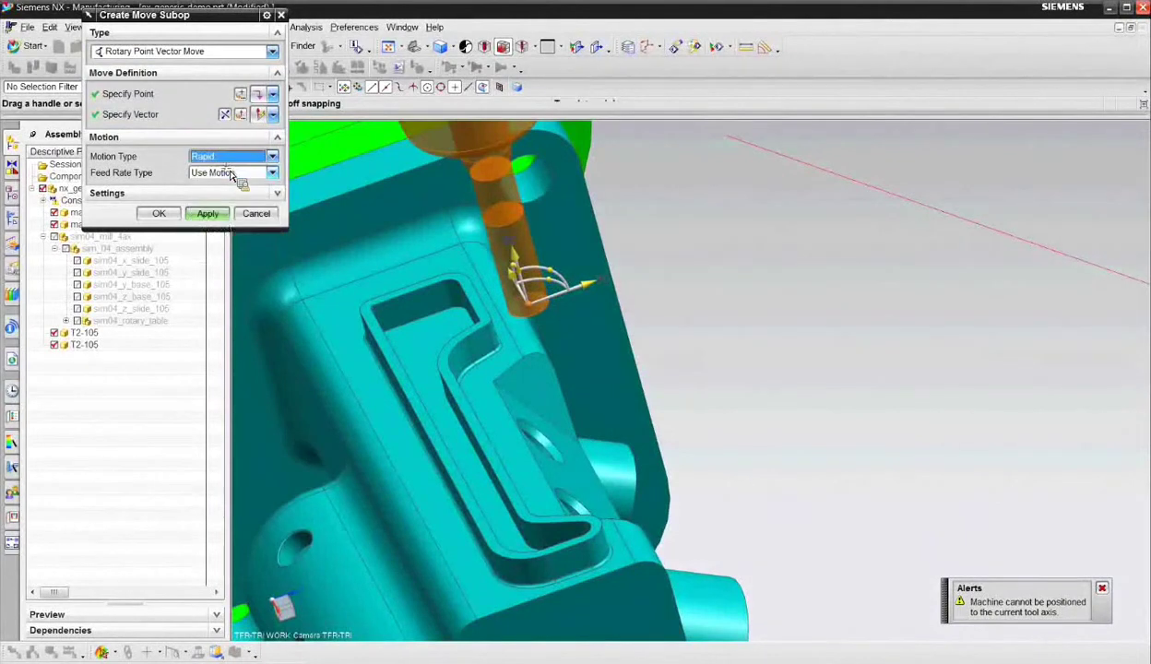
left_click(214, 216)
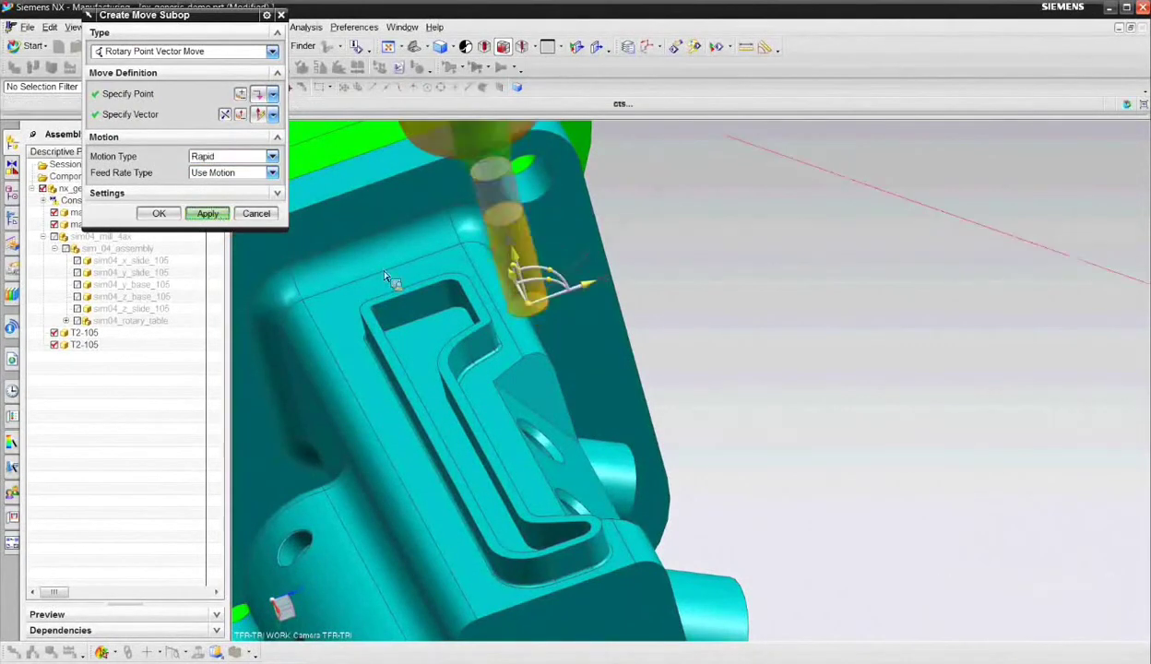
left_click(231, 53)
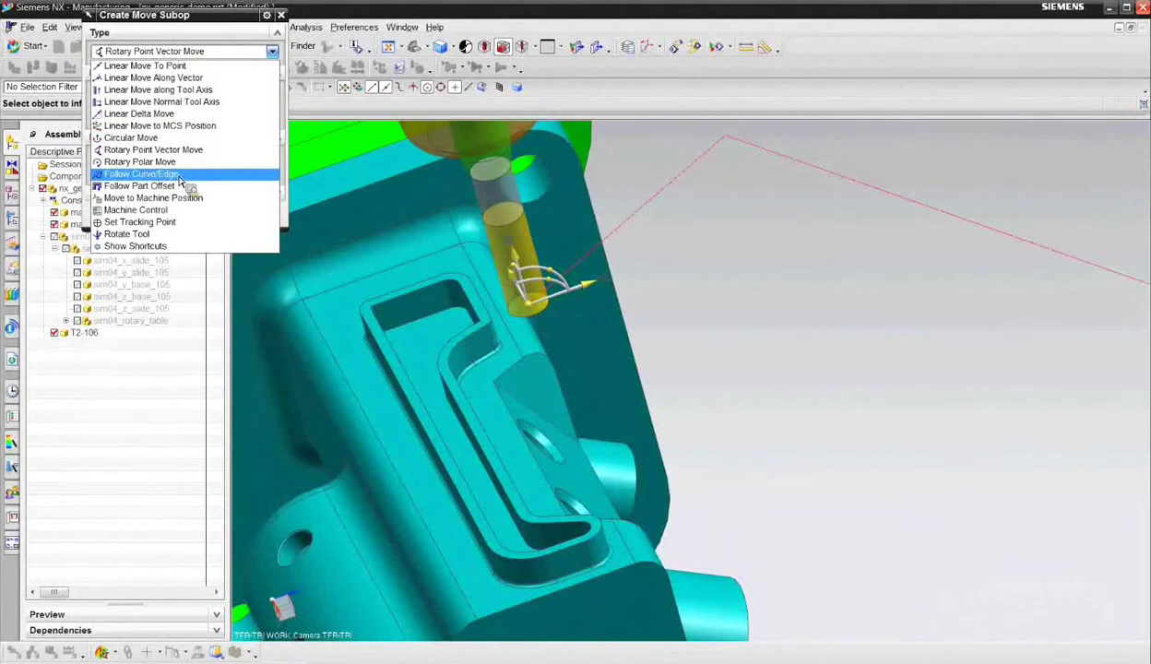
Add a Follow Curve/Edge cut along the pocket's 14 tangent edges using the Tangent Curves rule
left_click(141, 174)
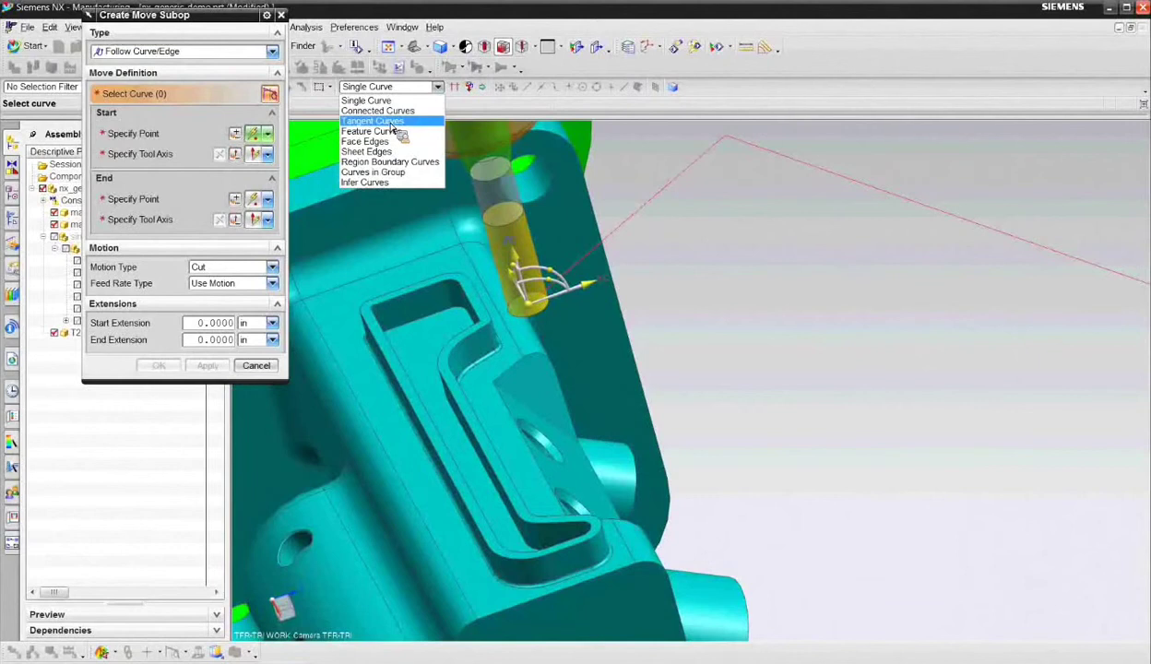
left_click(374, 121)
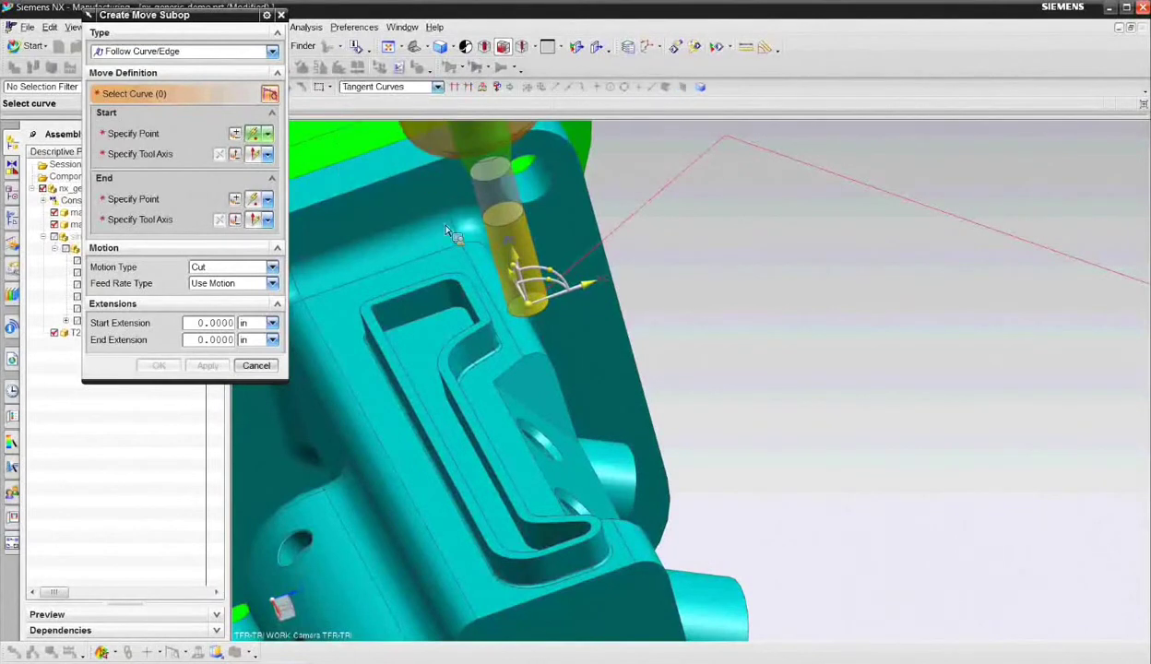
scroll(481, 321, "up", 2)
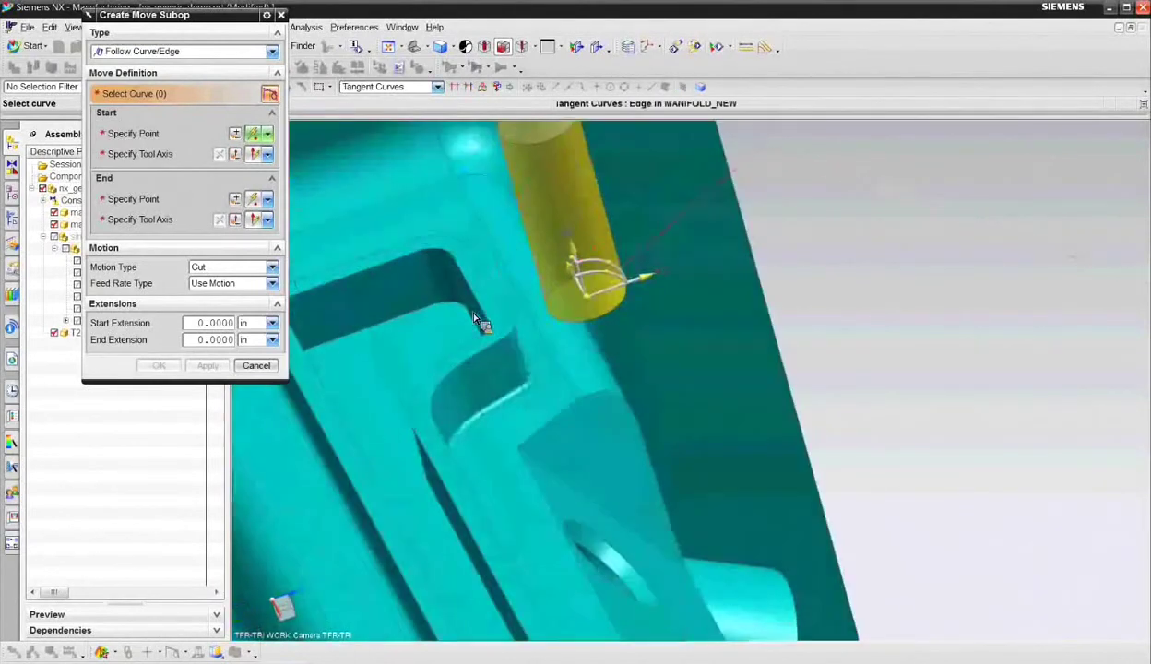
left_click(517, 339)
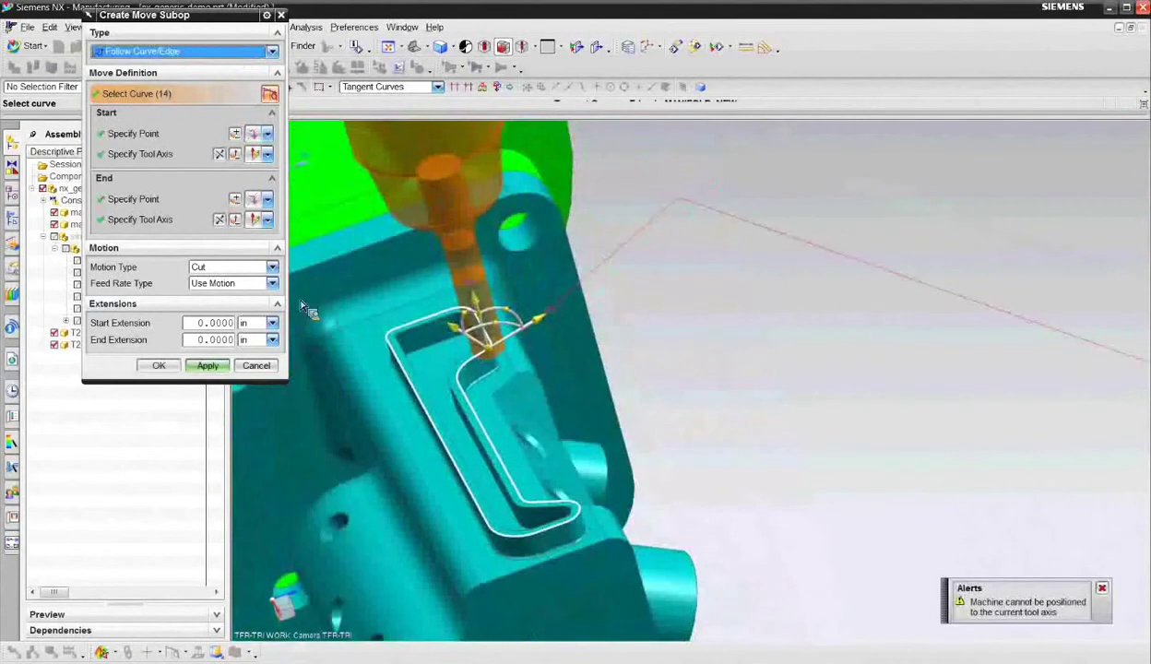
left_click(158, 366)
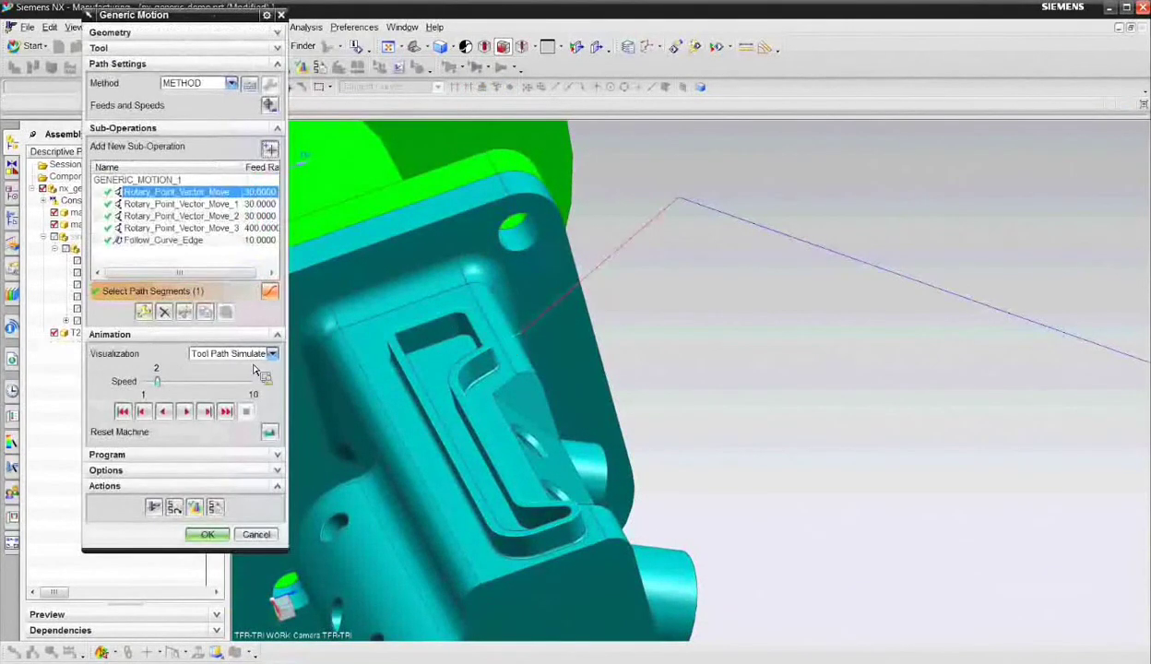
Append a Rotary Point Vector Move after the edge cut, lifting the T2 tool off the pocket
left_click(177, 249)
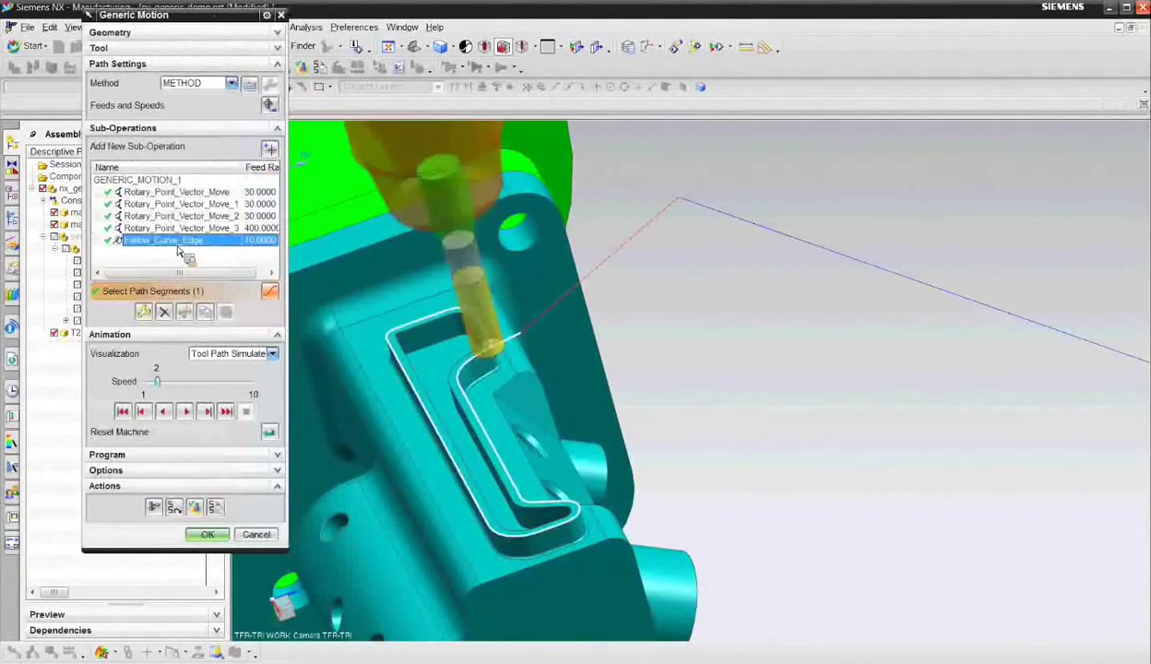
left_click(270, 148)
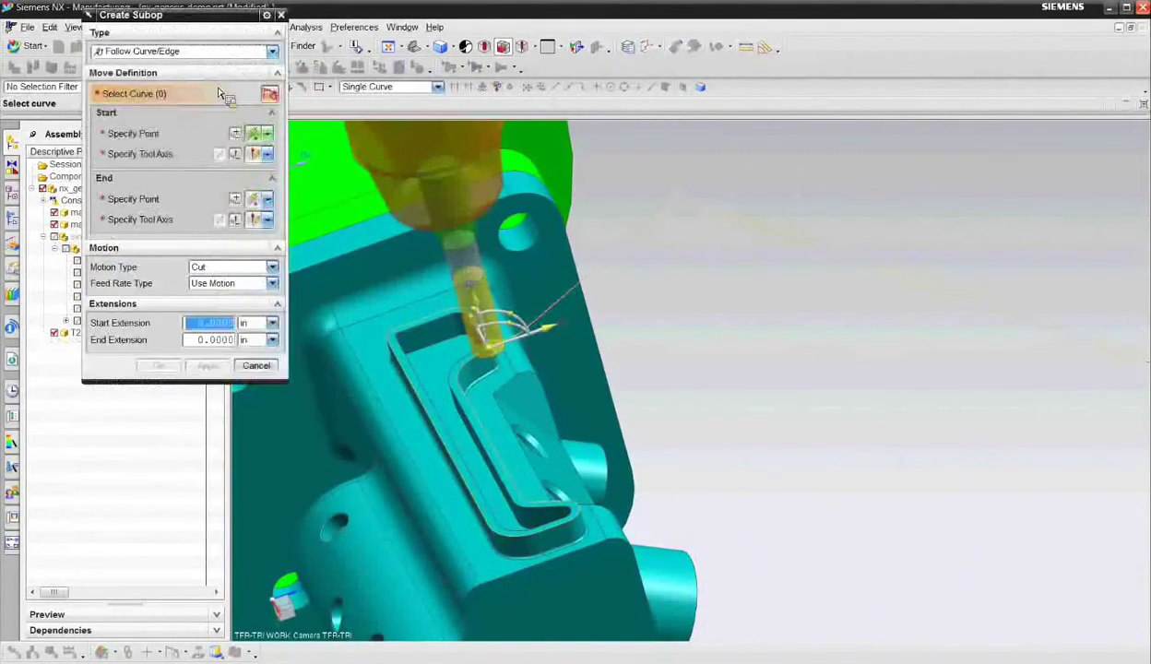
left_click(224, 52)
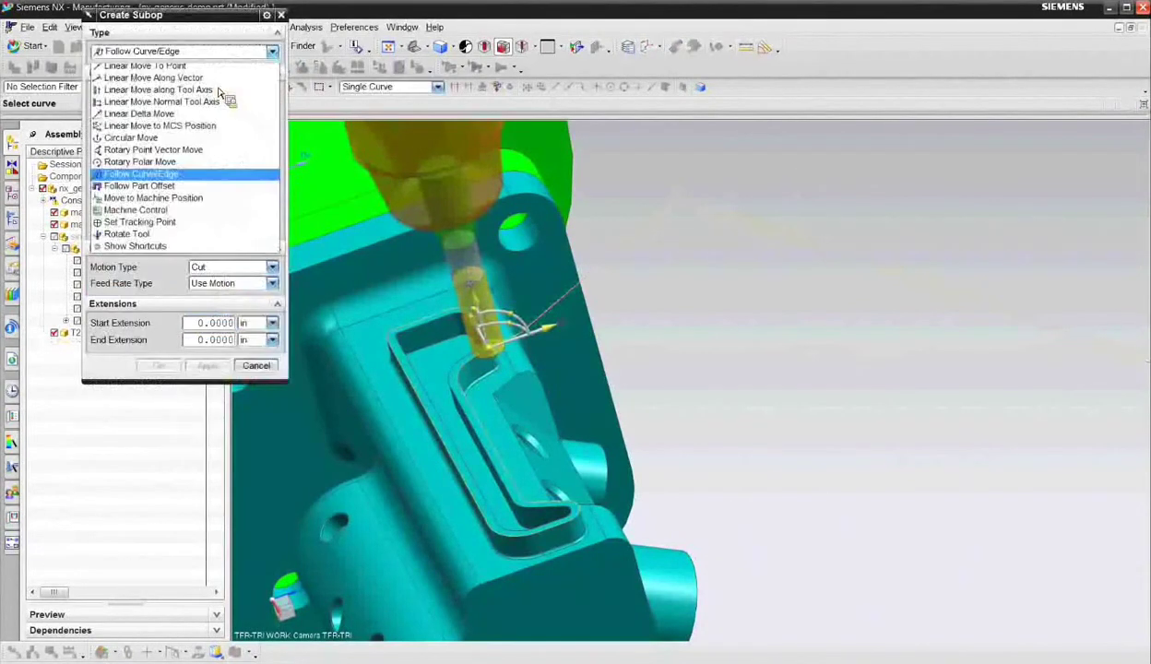
left_click(189, 150)
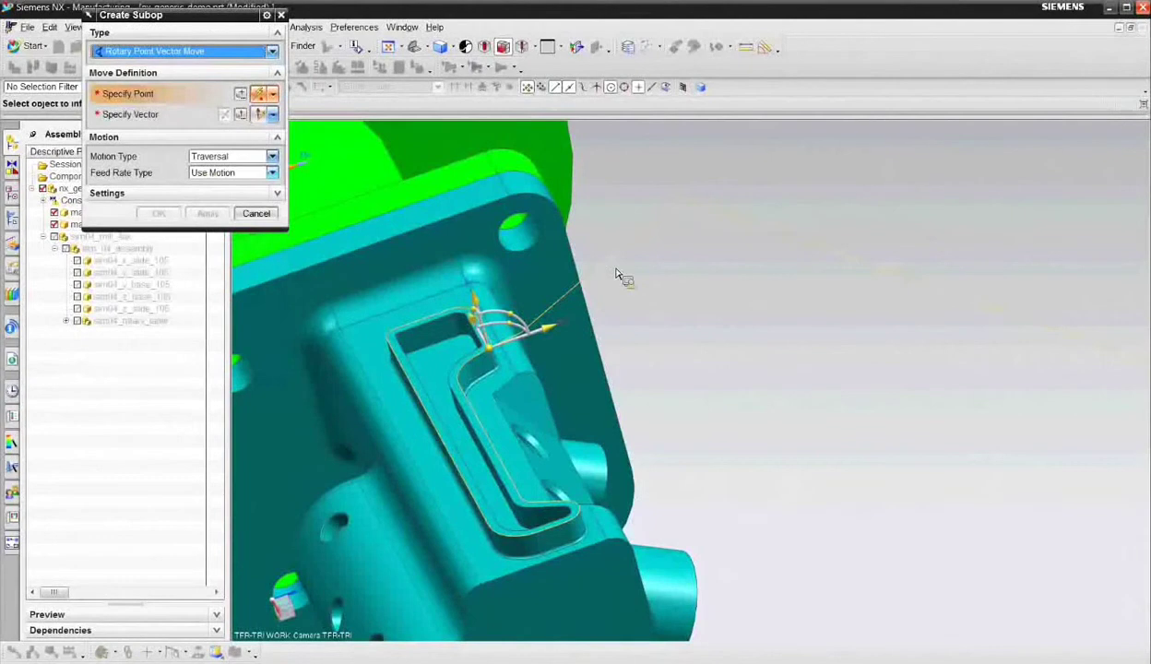
left_click(553, 319)
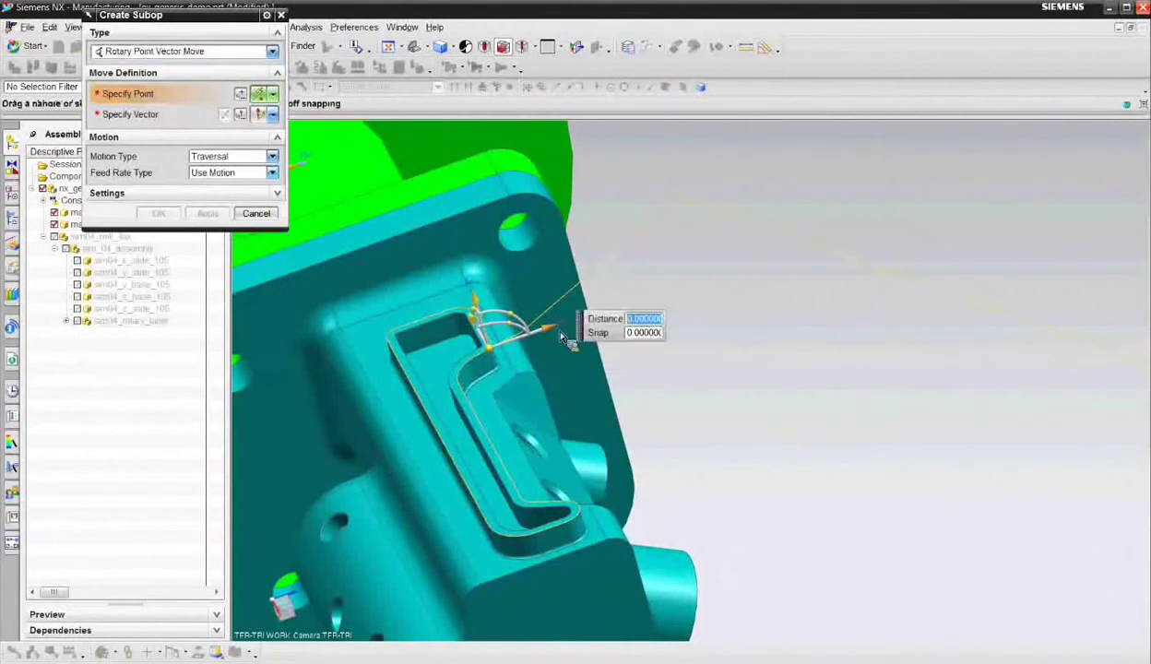
left_click(566, 338)
left_click(208, 213)
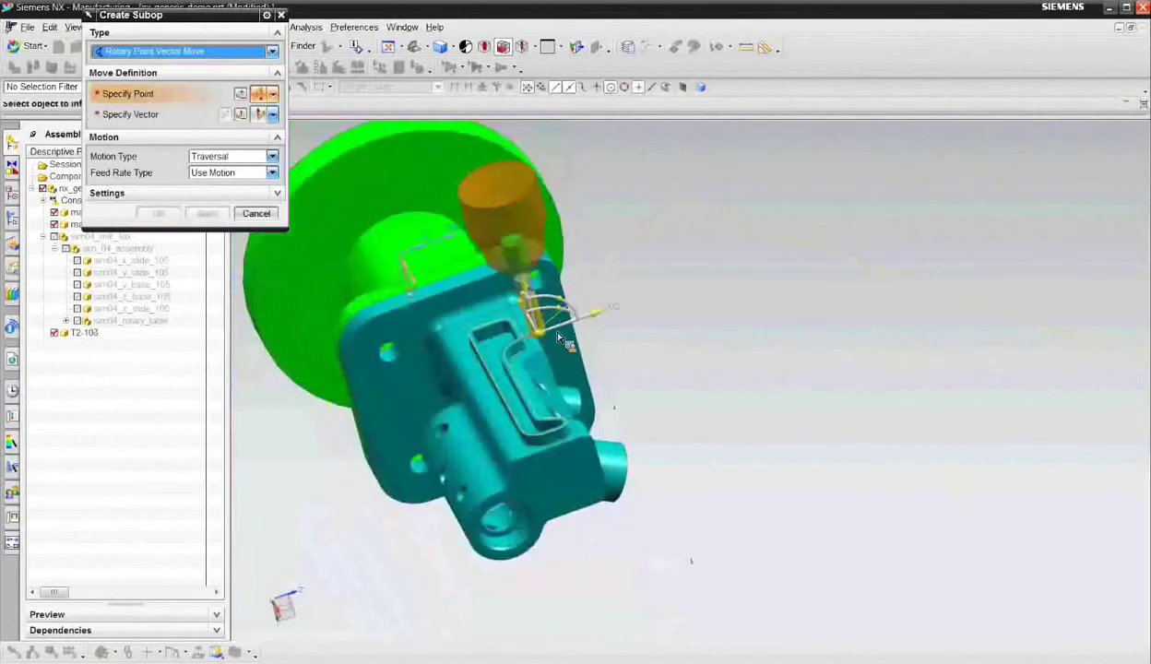
left_click(533, 296)
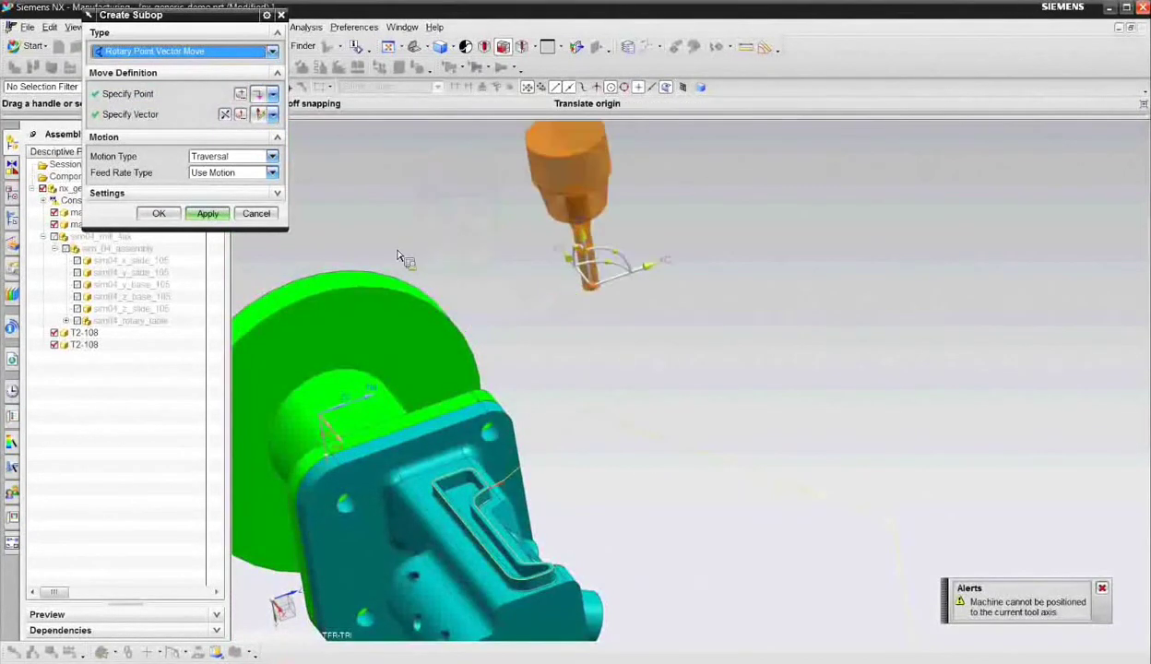
left_click(208, 214)
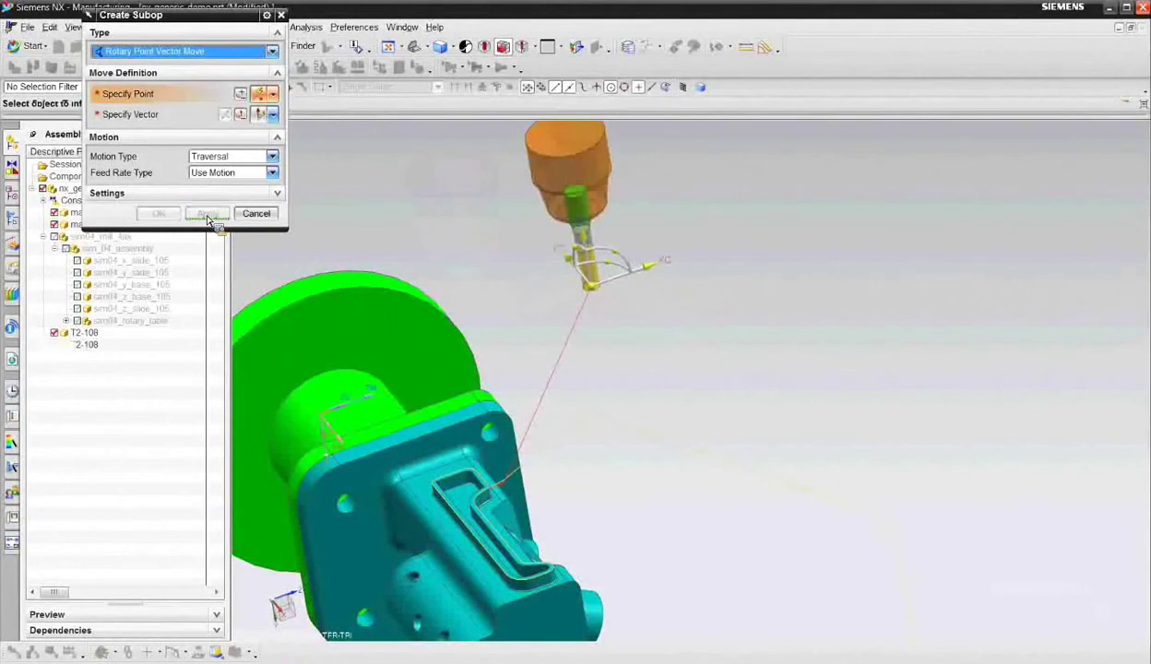
left_click(255, 215)
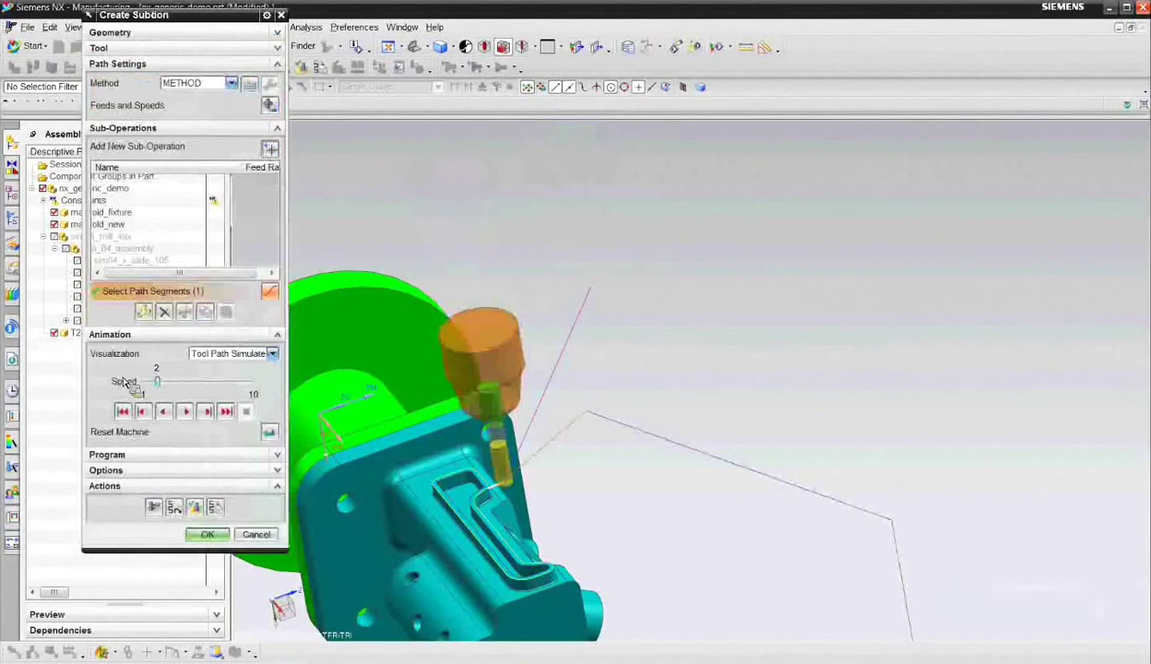
Accept GENERIC_MOTION_1, show the sim04_mill_4ax machine again, and generate the tool path
left_click(208, 536)
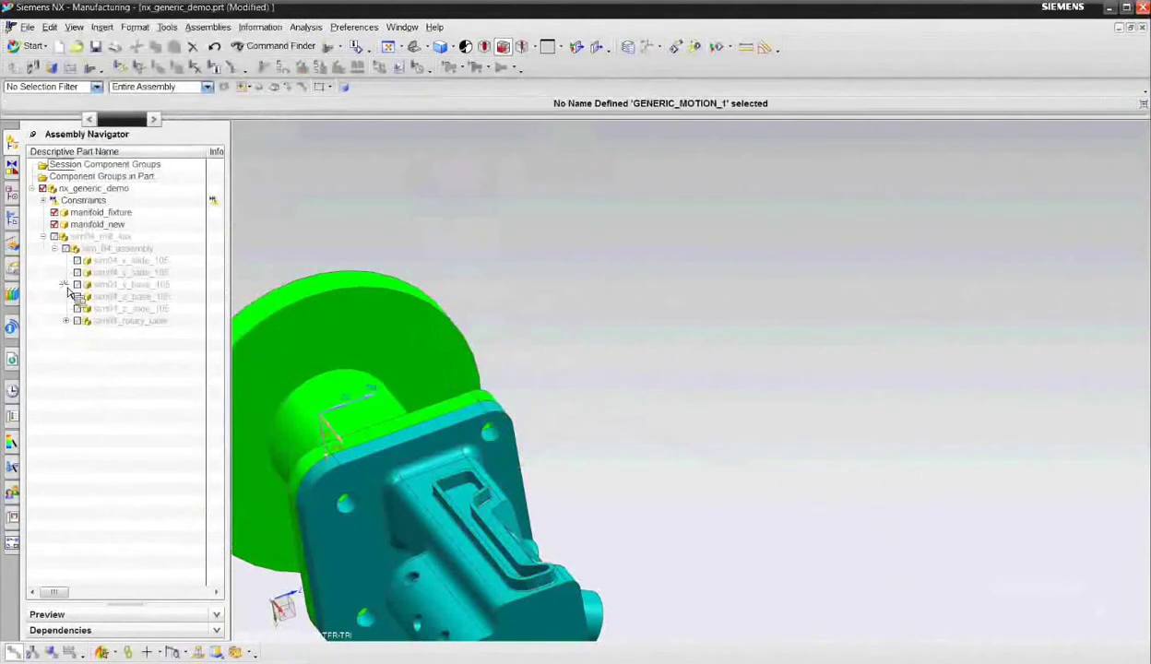
left_click(55, 237)
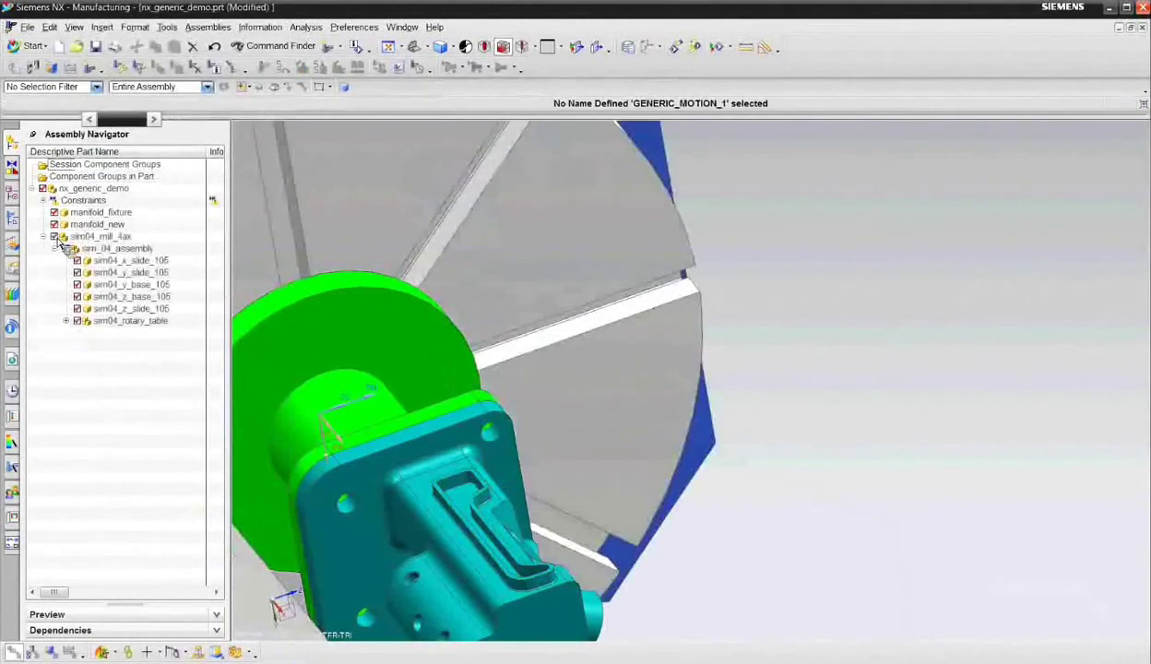
left_click(12, 168)
left_click(104, 214)
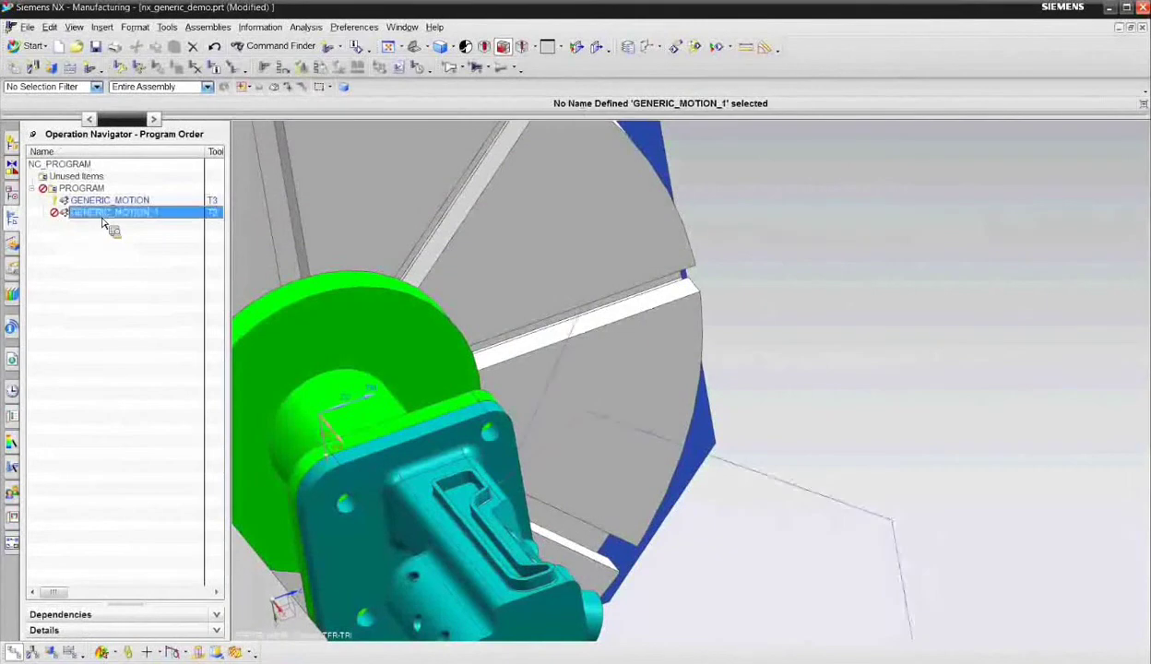
right_click(103, 214)
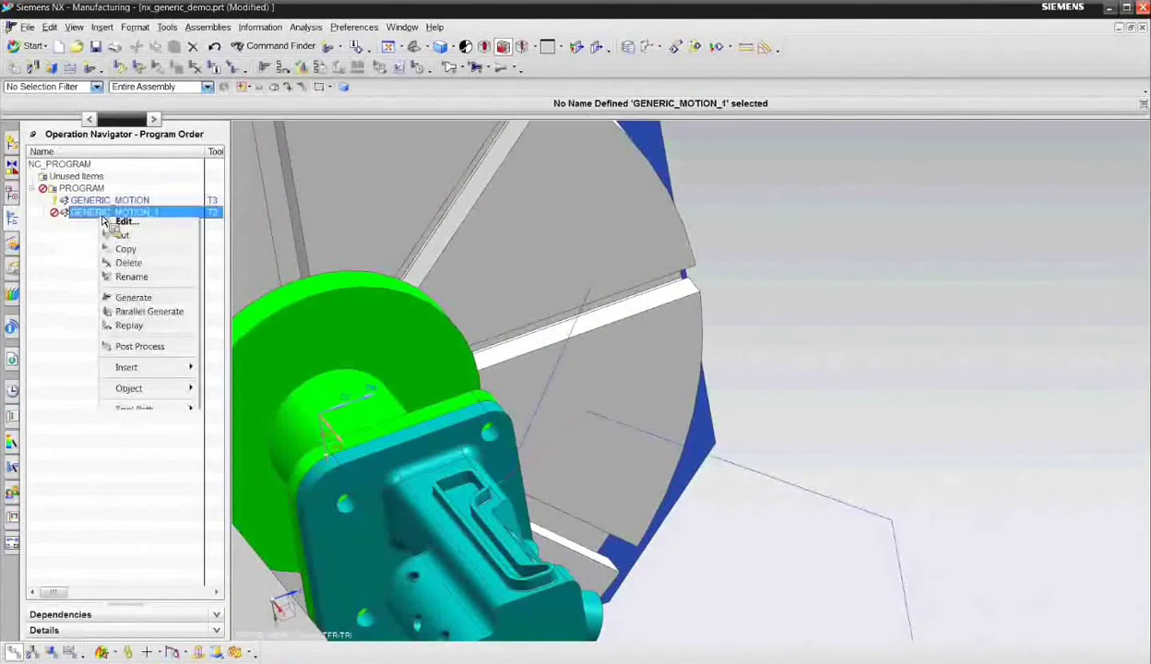
left_click(133, 299)
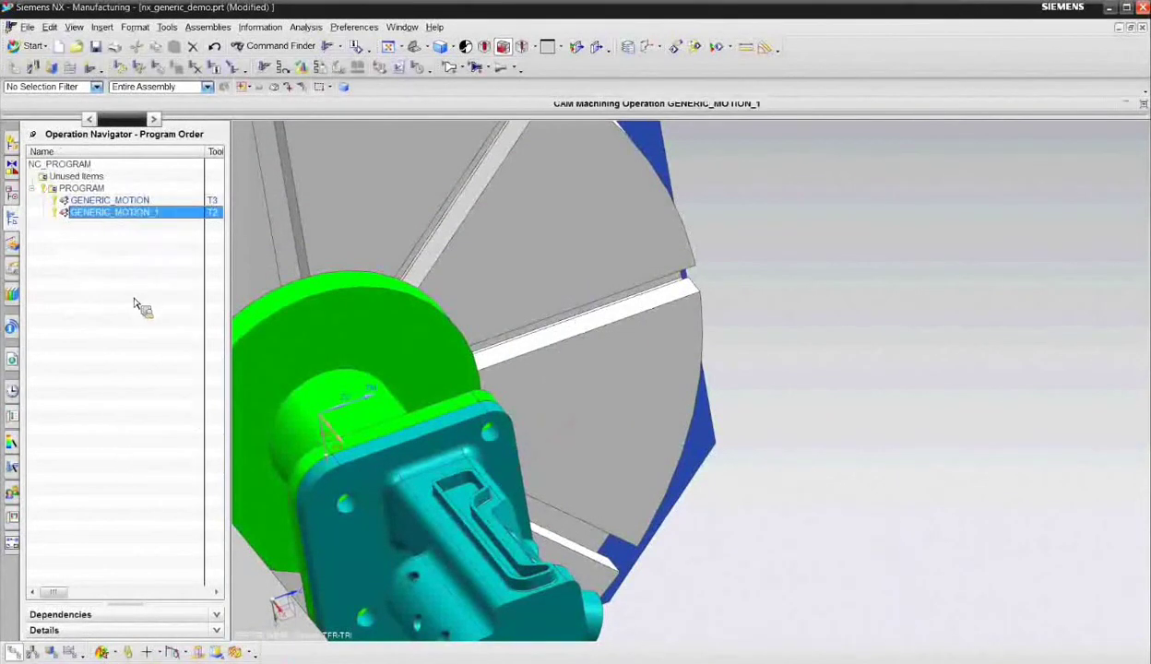
Launch Tool Path > Simulate for GENERIC_MOTION_1
right_click(106, 215)
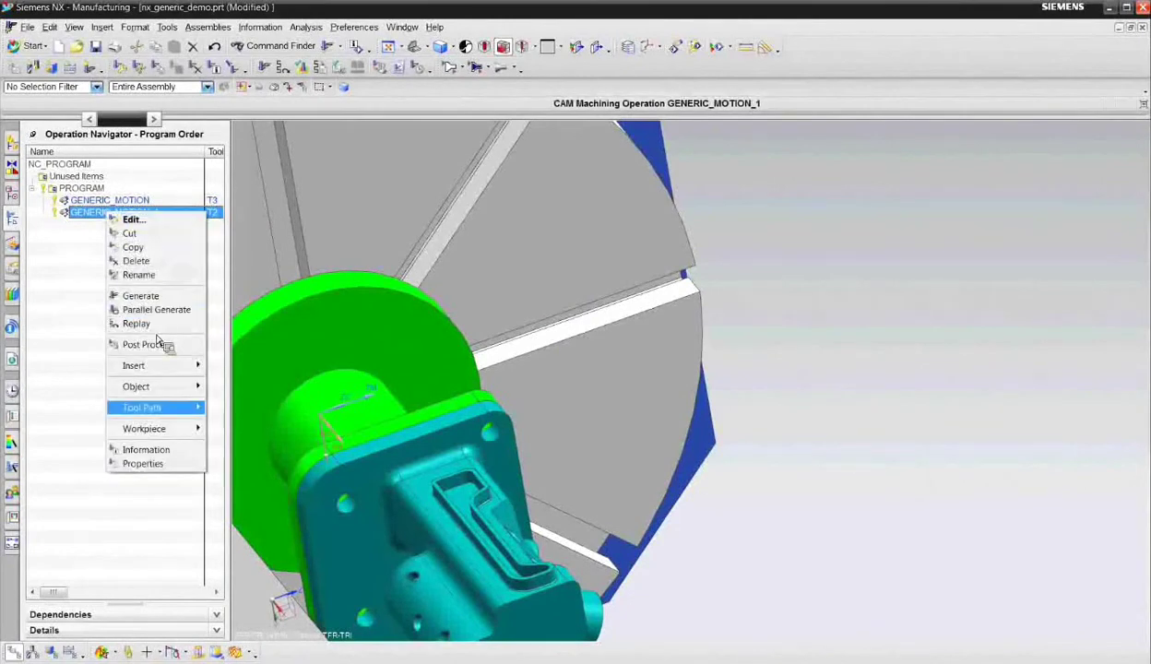
mouse_move(157, 407)
left_click(242, 478)
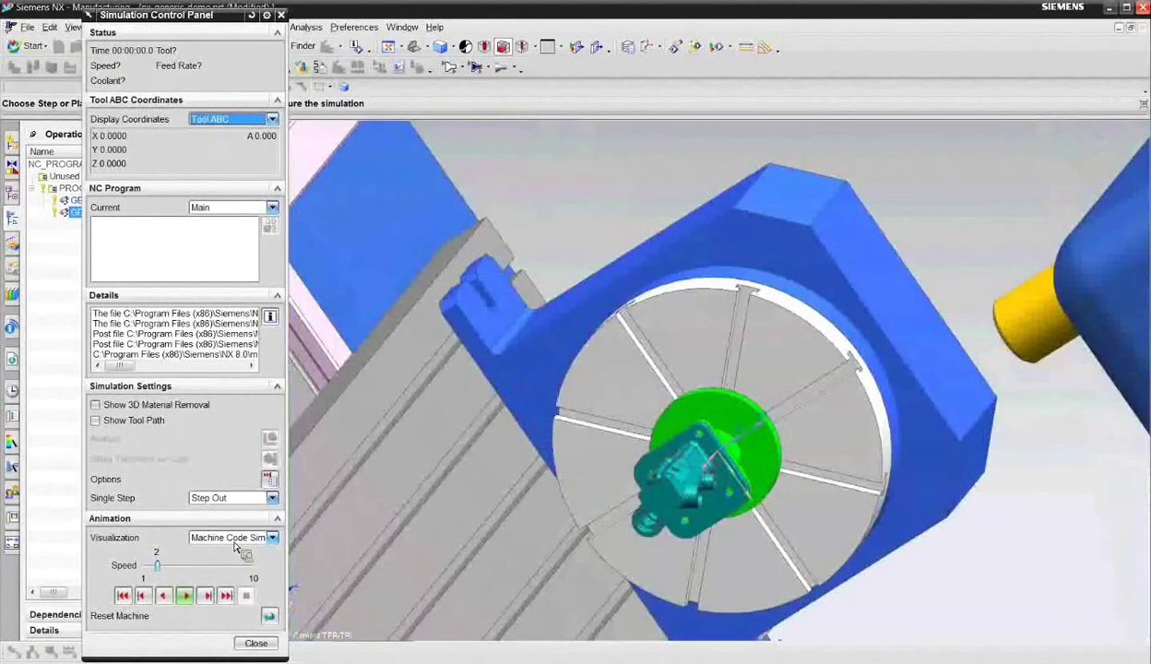
Play the machine-code simulation and follow the tool along the pocket edge from several angles
middle_click_drag(726, 433, 660, 406)
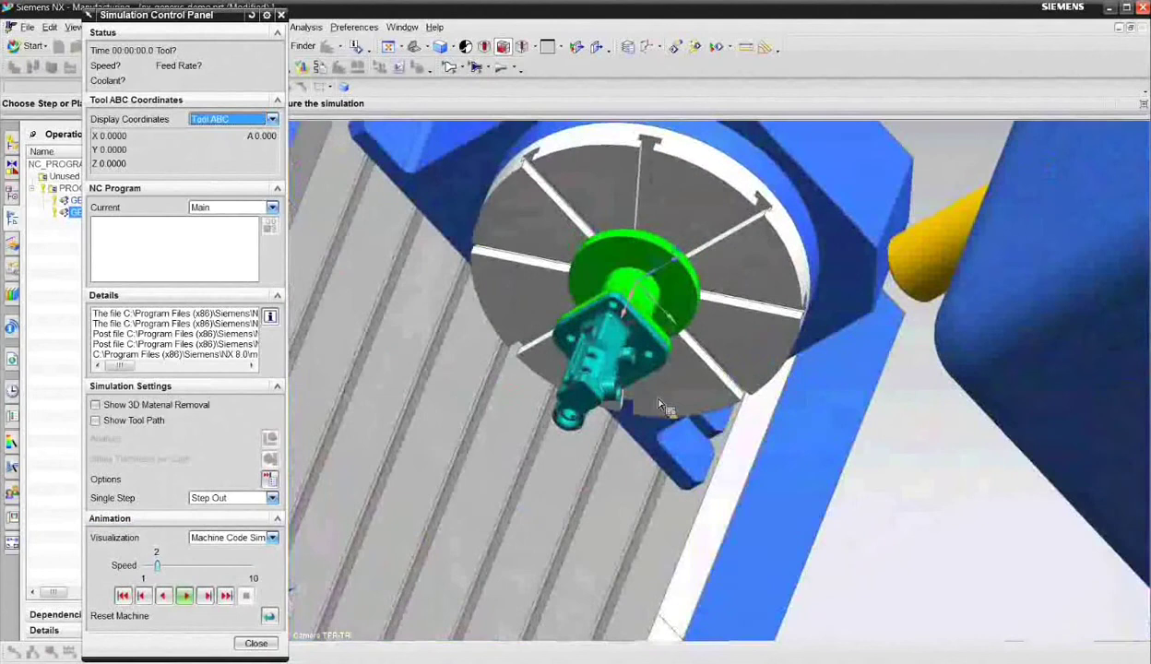
left_click(185, 596)
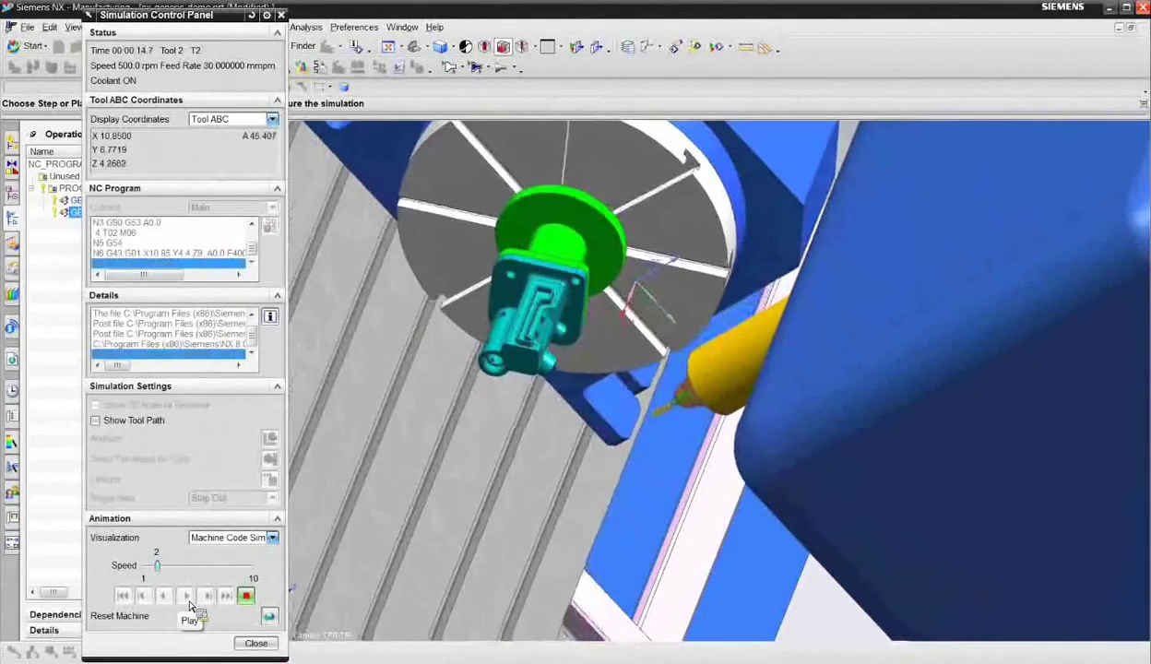
middle_click_drag(452, 502, 550, 414)
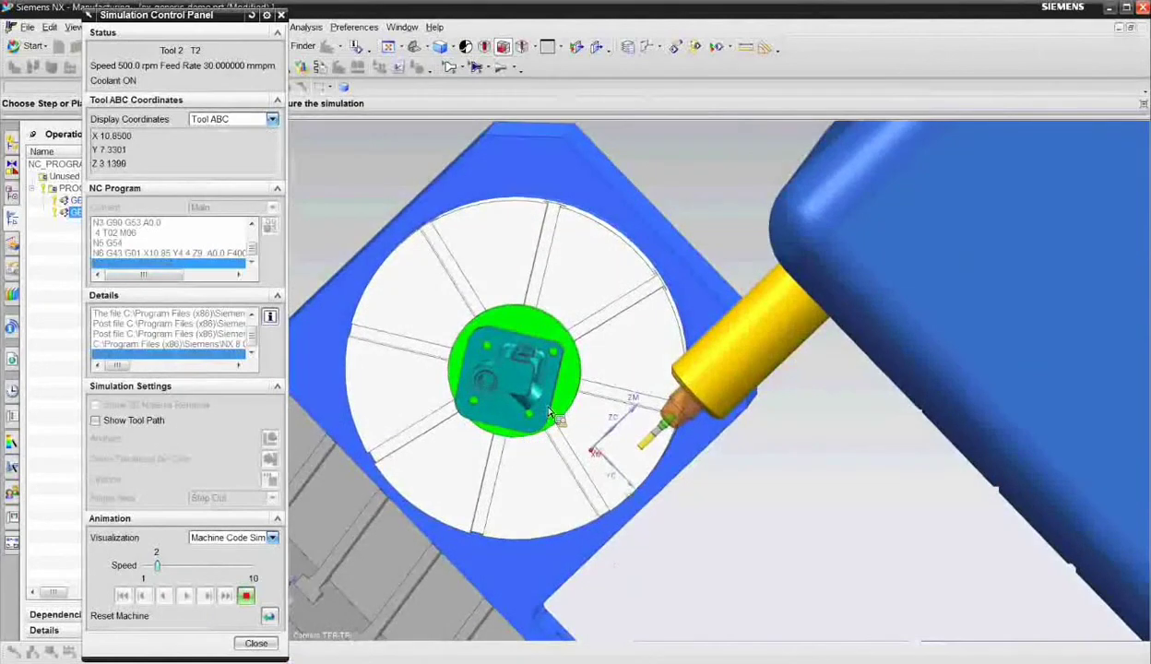
scroll(540, 392, "up", 3)
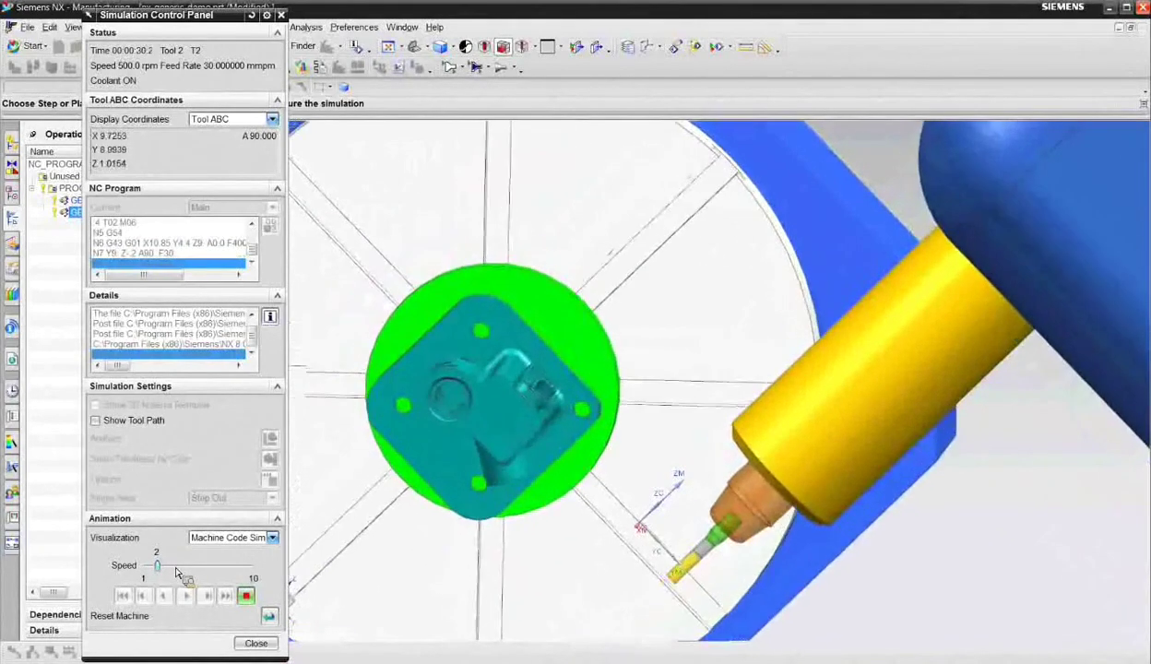
middle_click_drag(554, 510, 709, 441)
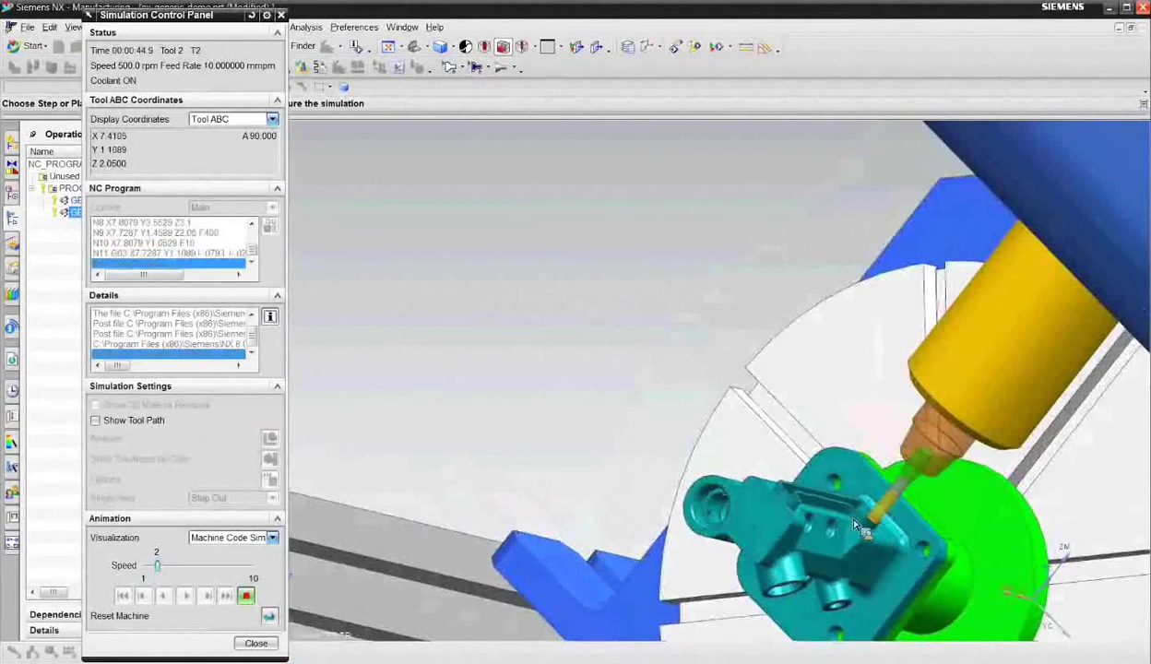
scroll(835, 516, "up", 3)
Raise the simulation playback speed from 2 to 4 while the tool cuts the pocket
middle_click_drag(841, 535, 819, 410)
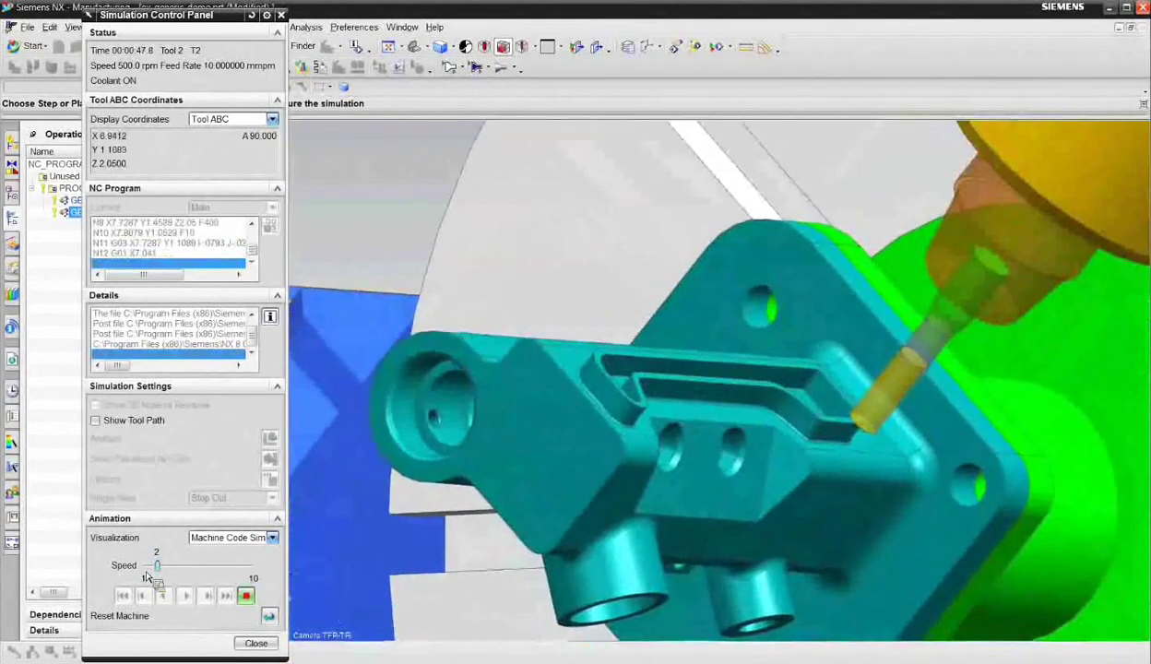
left_click_drag(156, 568, 168, 568)
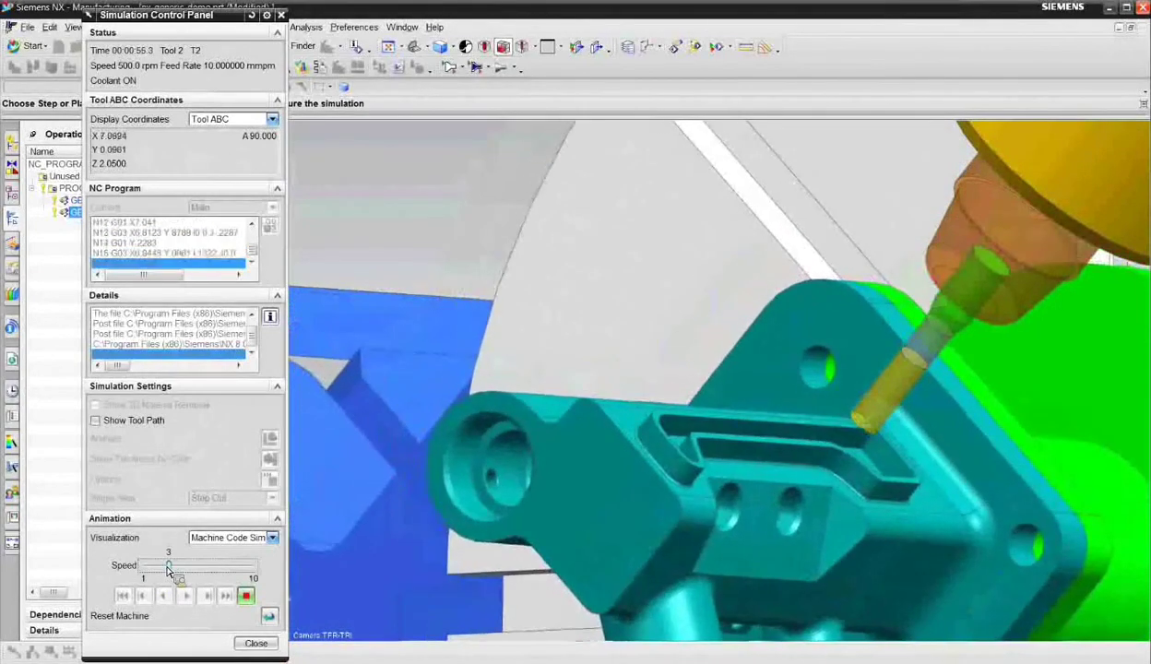
left_click_drag(167, 567, 181, 567)
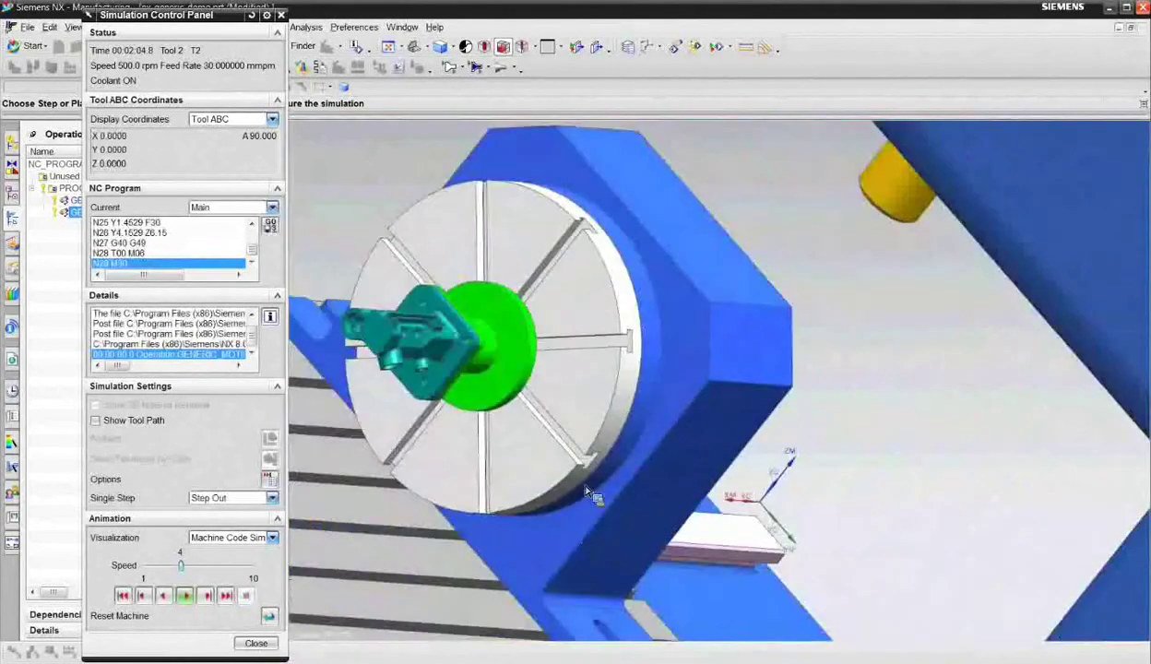
Zoom out and orbit to see table, spindle and milled manifold at program end N29 M30
scroll(595, 494, "up", 2)
middle_click_drag(611, 478, 593, 400)
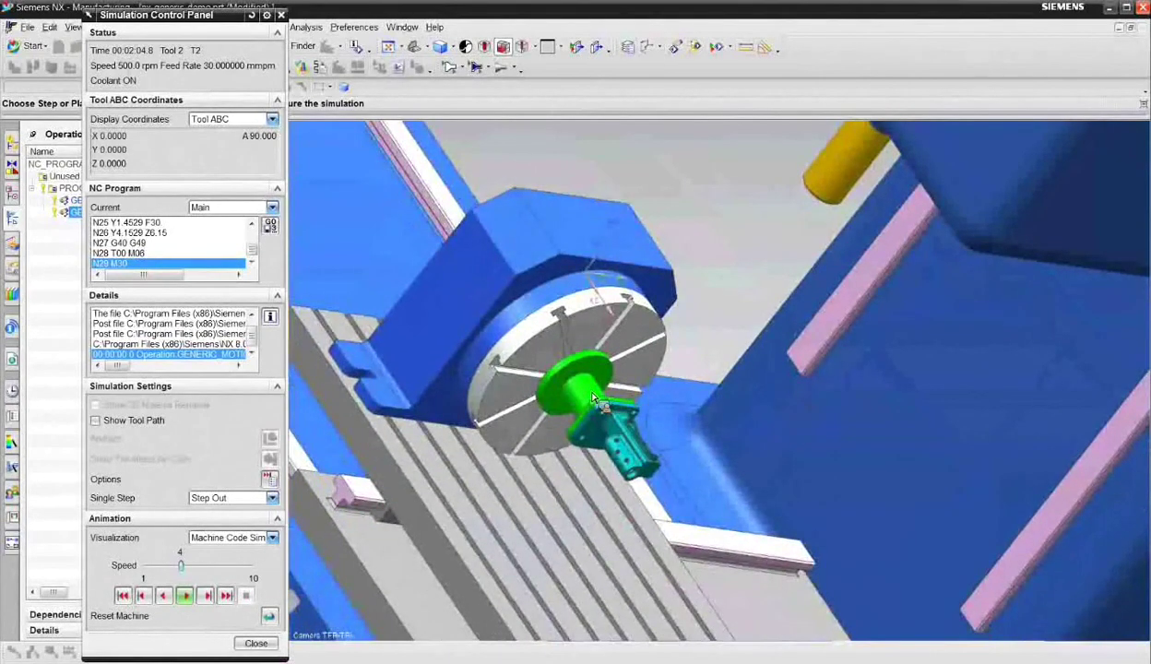